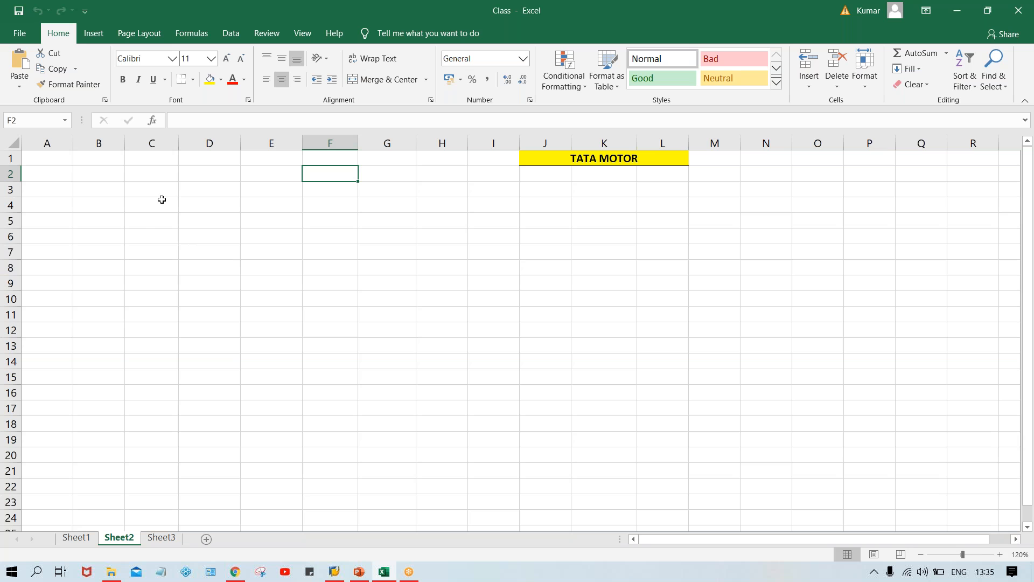
Enter the month abbreviations JAN through DEC down column D, from D3 to D14
left_click(189, 191)
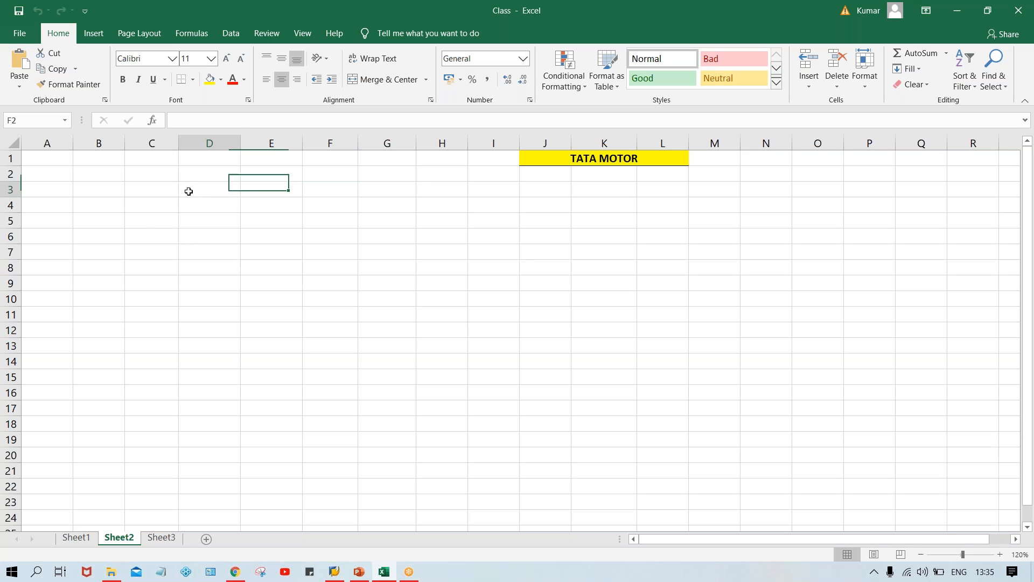
key("Caps_Lock")
type("JAN")
key("Return")
type("FEB")
key("Return")
type("MAR")
key("Return")
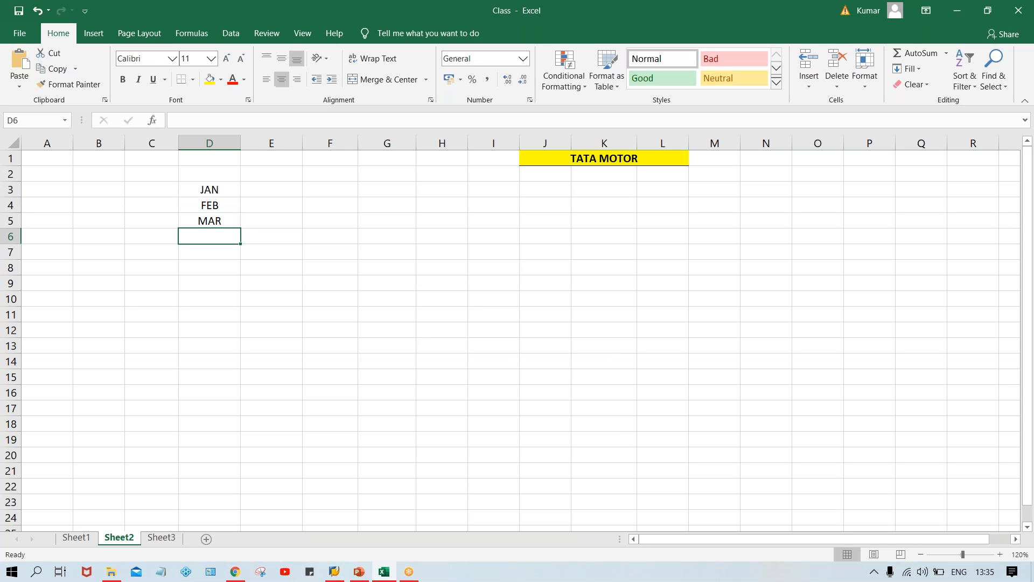
type("APR")
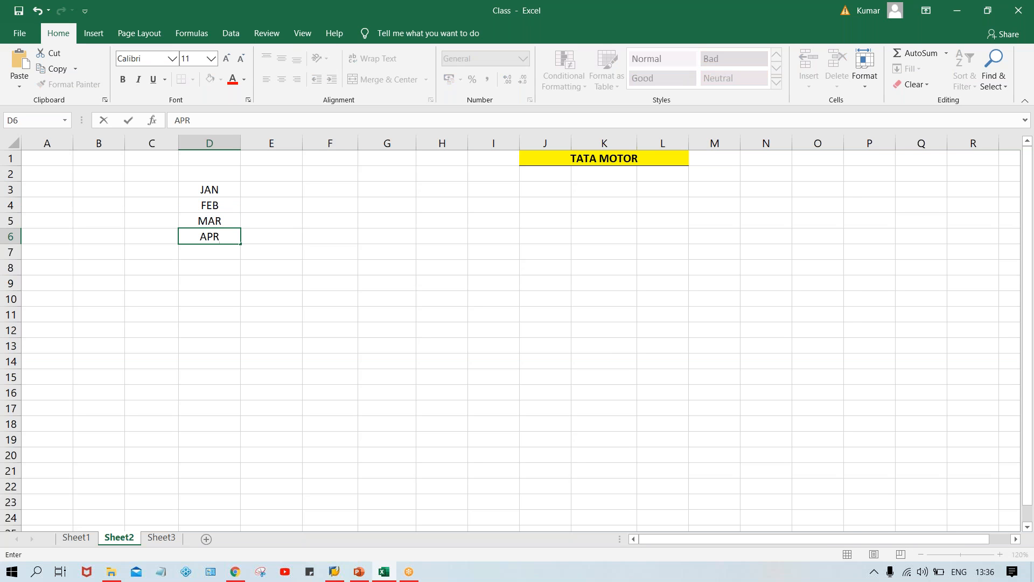
key("Return")
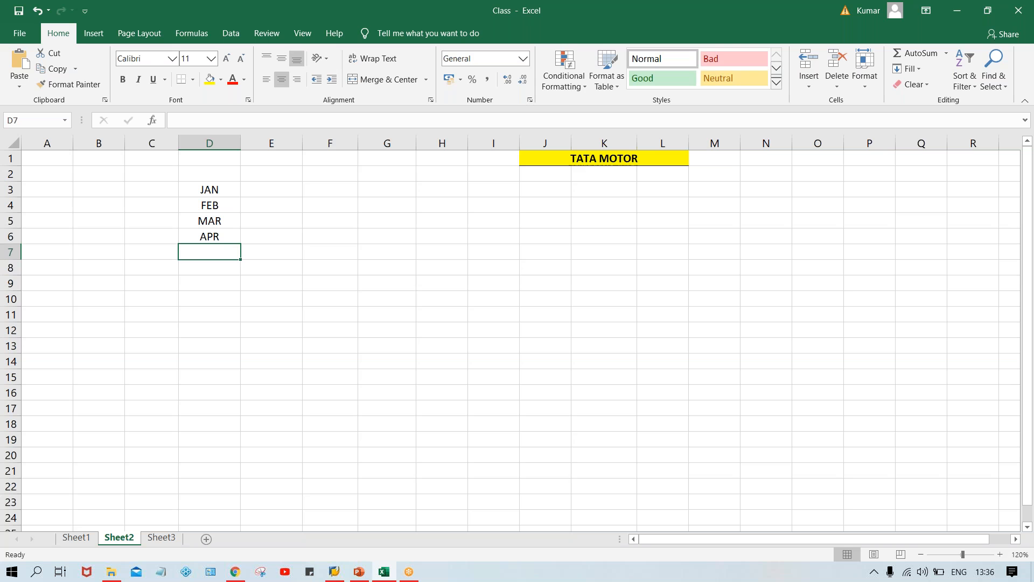
type("MAY")
key("Return")
type("JUNE")
key("BackSpace")
key("Return")
type("JUL")
key("Return")
type("AUG")
key("Return")
type("SEP")
key("Return")
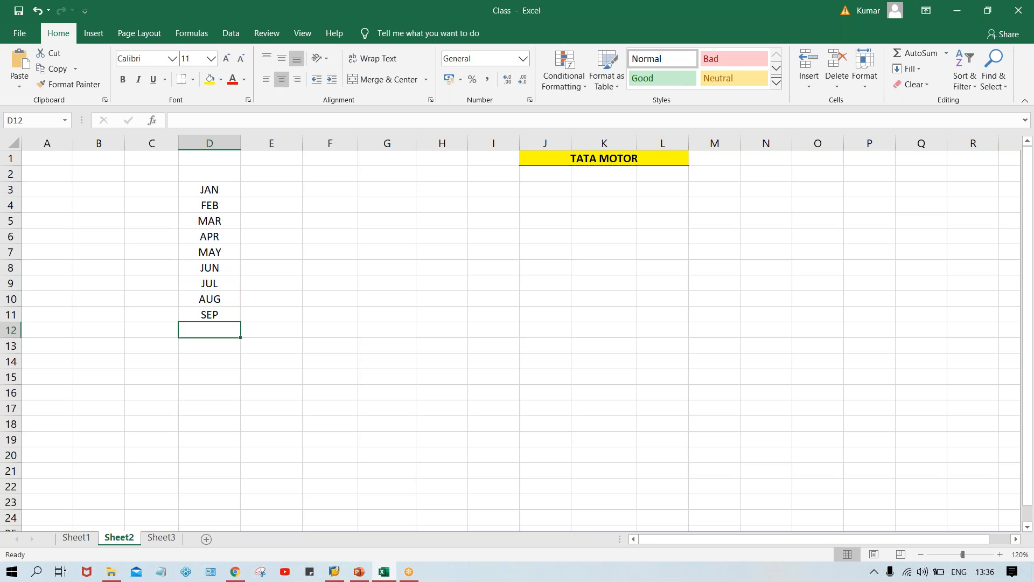
type("OCT")
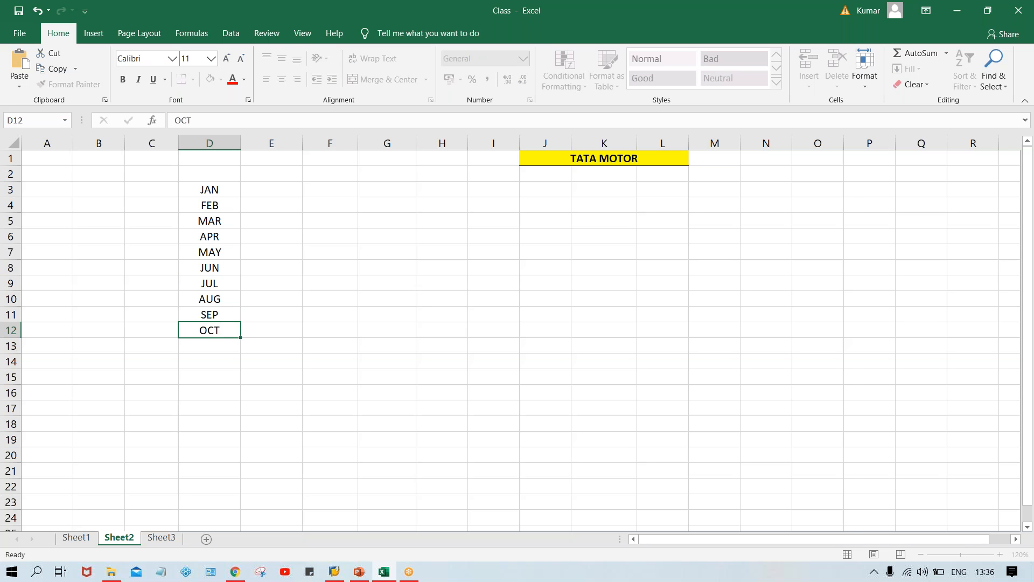
key("Return")
type("NOV")
key("Return")
type("DEC")
key("Return")
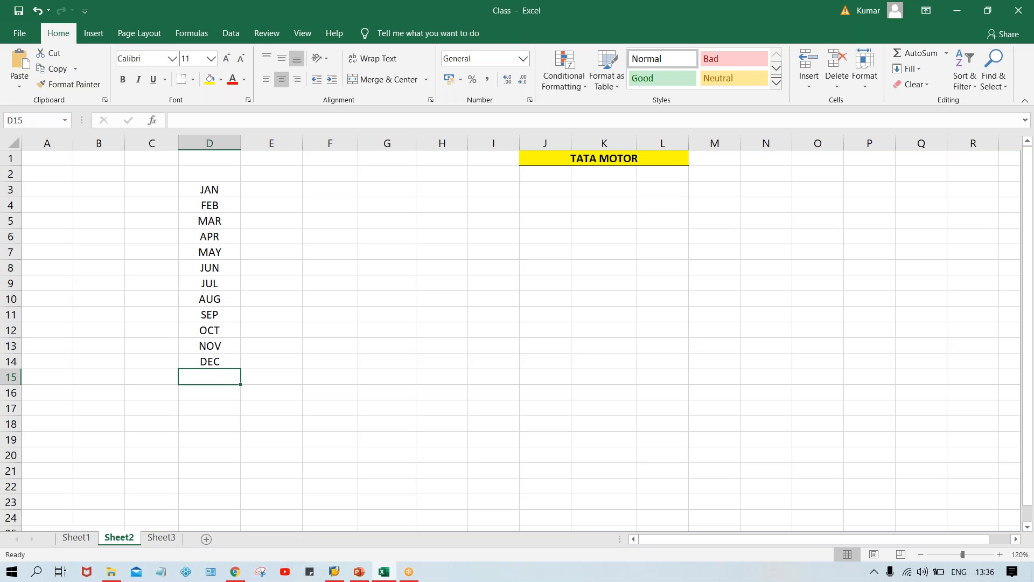
Add the heading MONTH in D2 above the month list, formatted bold with a bottom border
left_click(215, 175)
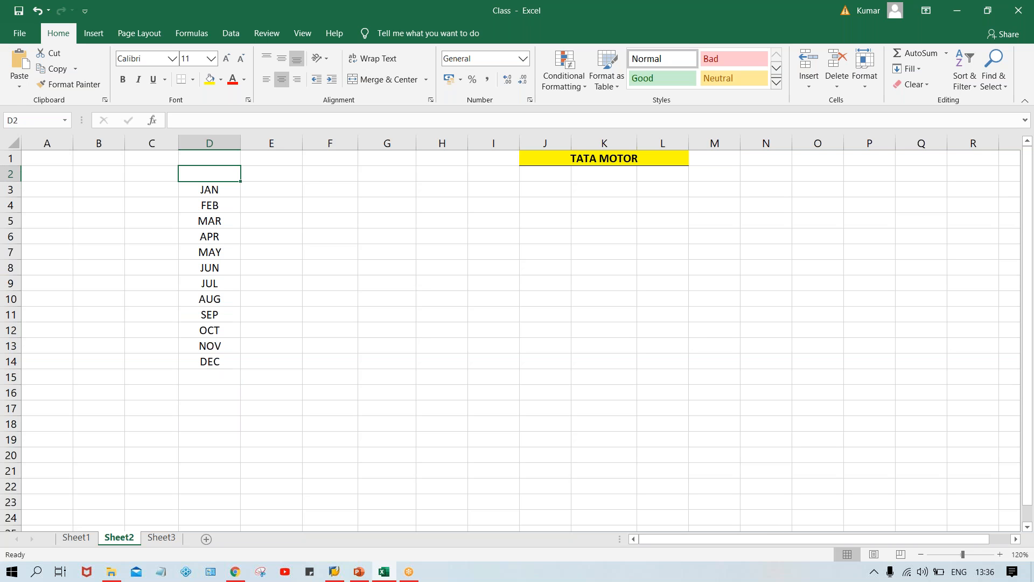
type("MONTH")
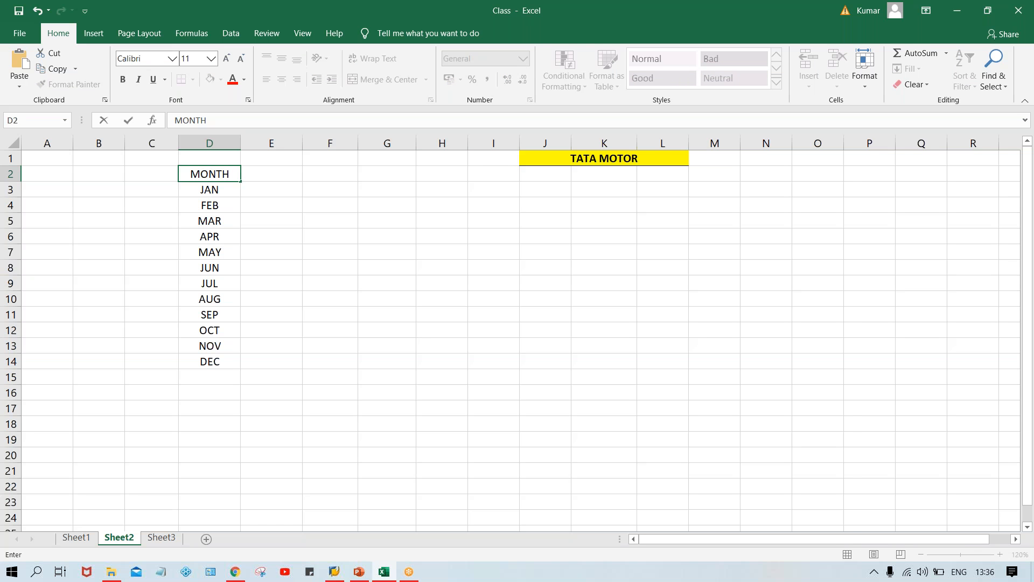
key("Return")
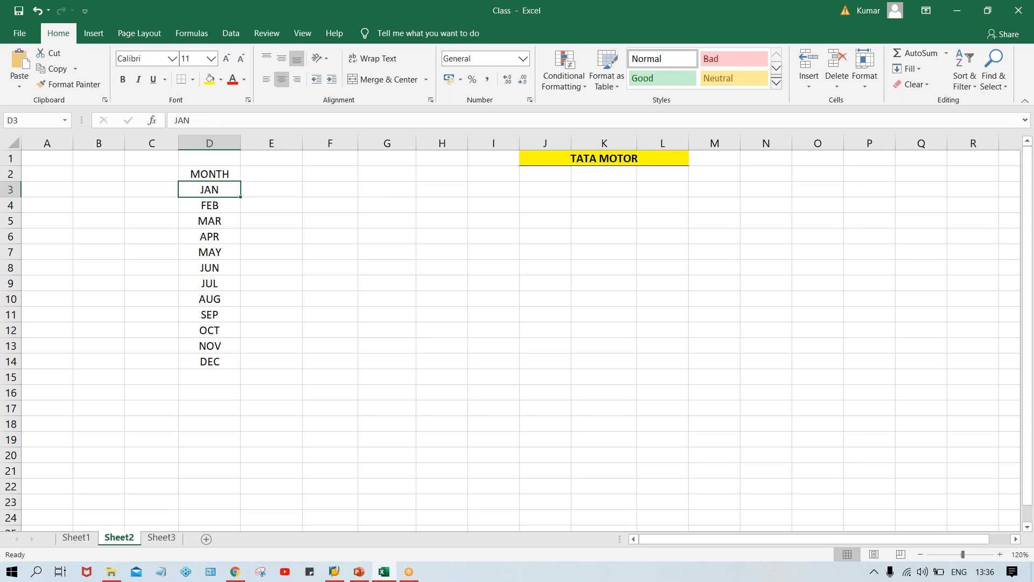
left_click(214, 173)
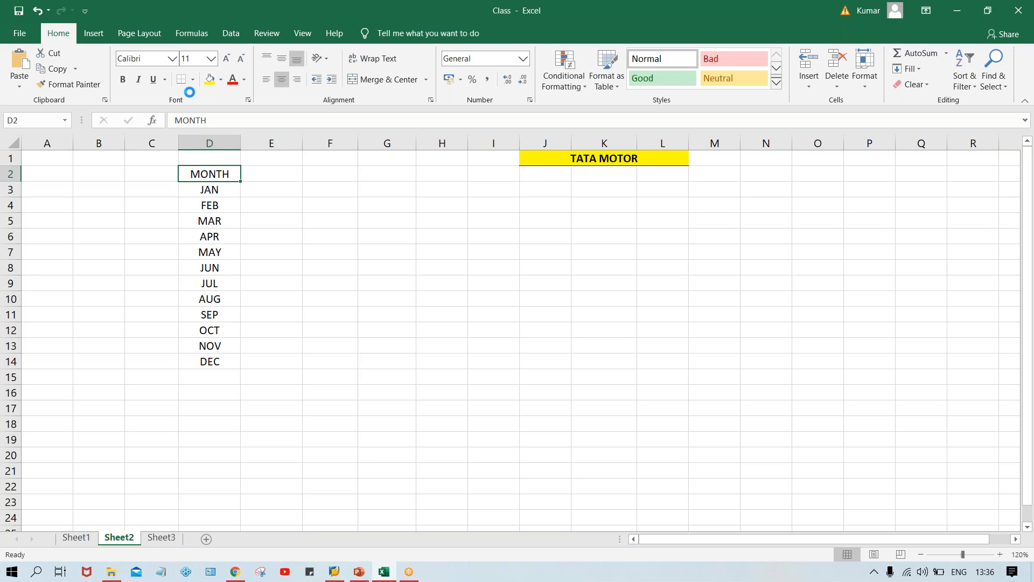
key("ctrl+b")
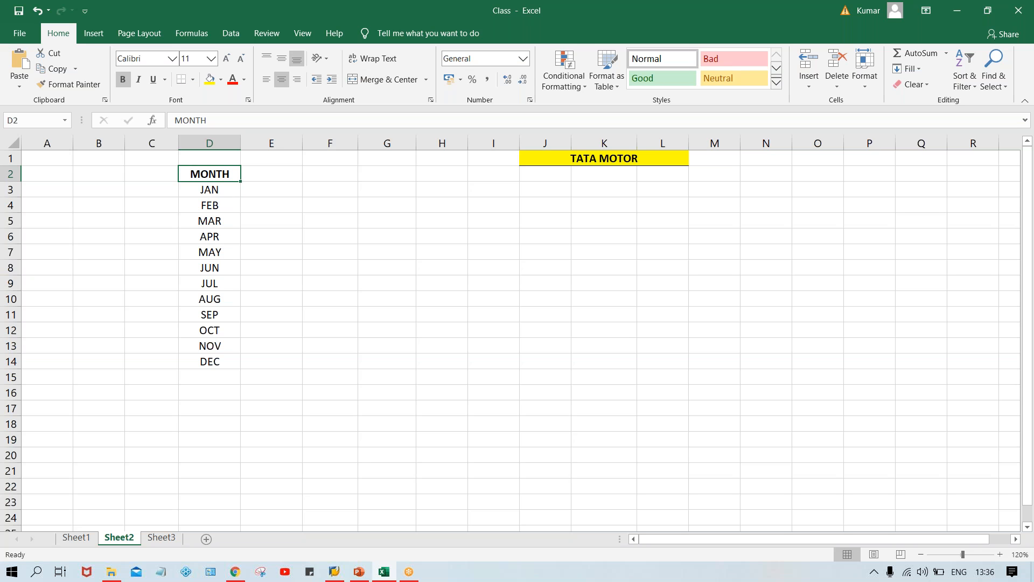
left_click(276, 174)
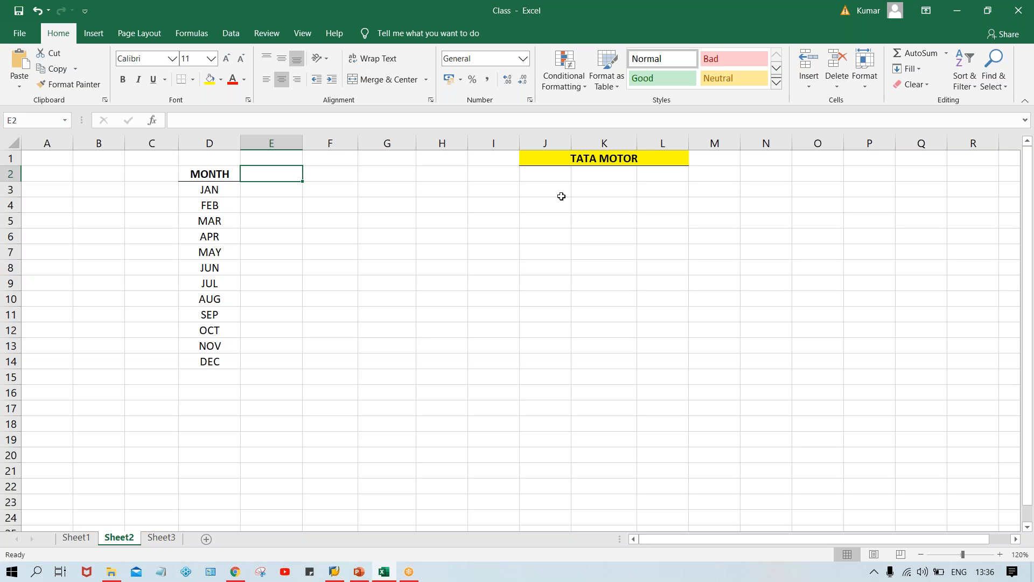
Enter PPV in K3 and TPPV in K4 below the TATA MOTOR title, and make PPV bold
left_click(597, 190)
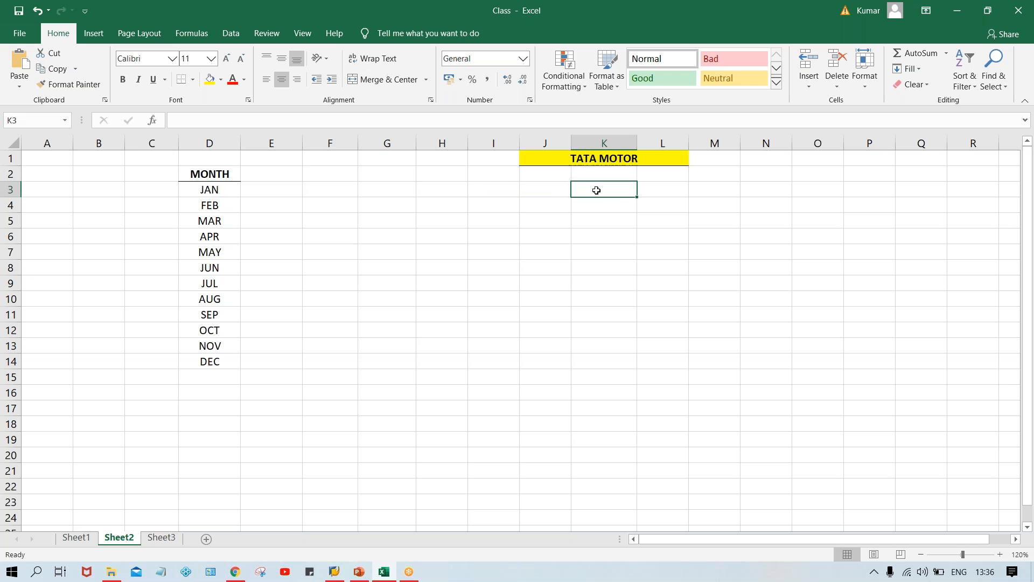
type("TPPV")
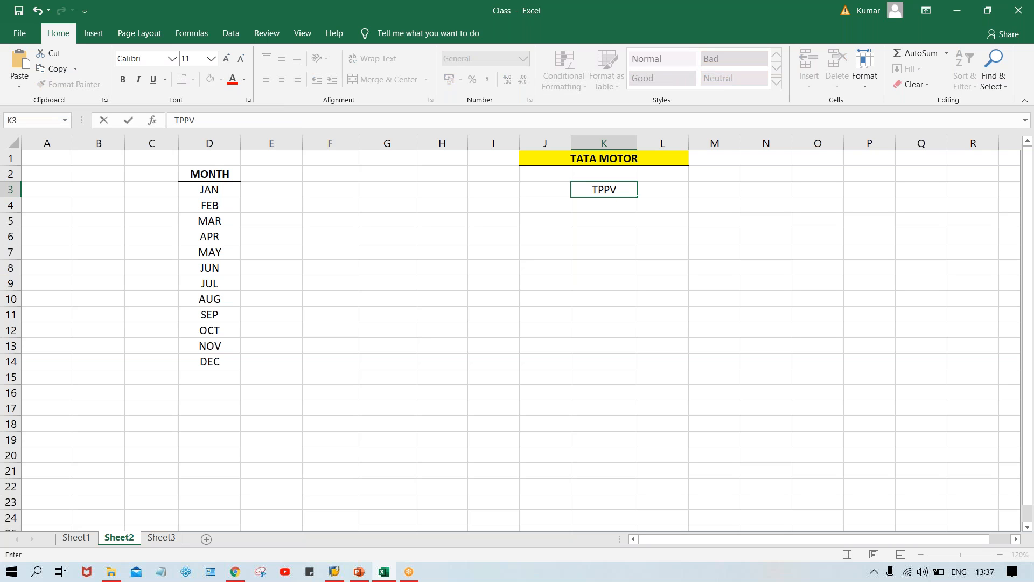
key("BackSpace")
key("BackSpace")
key("BackSpace")
key("BackSpace")
type("PPV")
key("Return")
type("T")
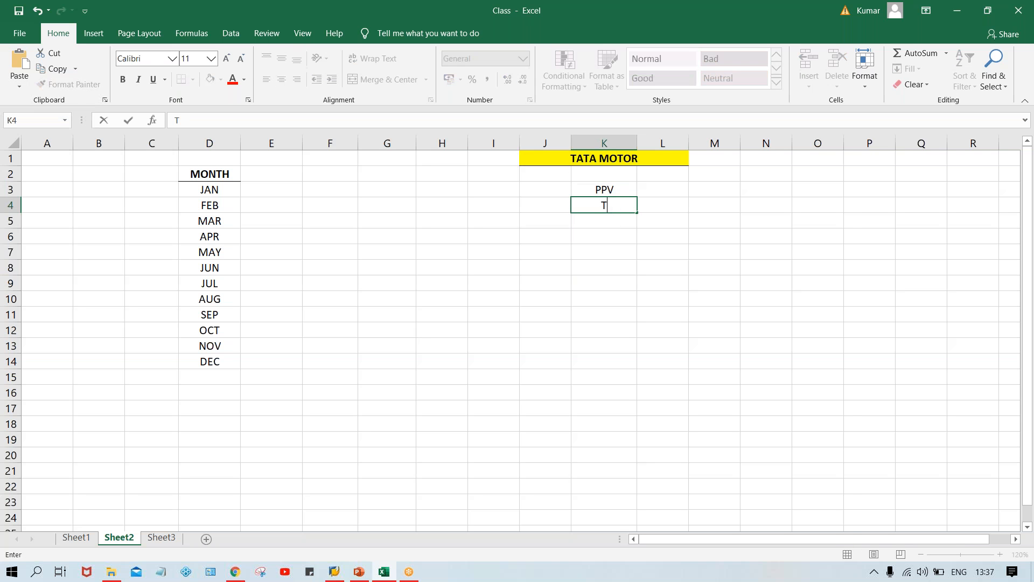
type("PPV")
key("Return")
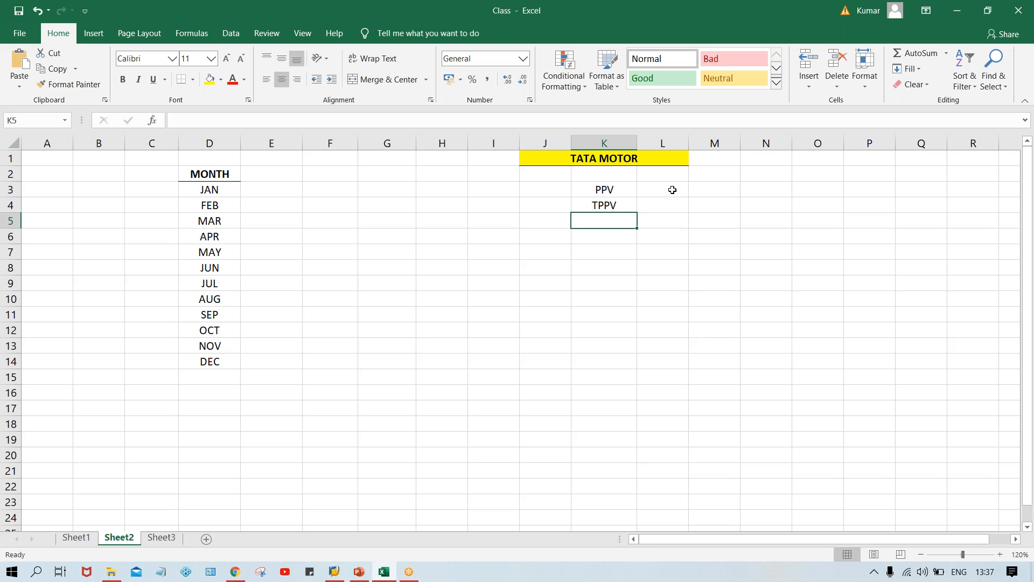
left_click(597, 189)
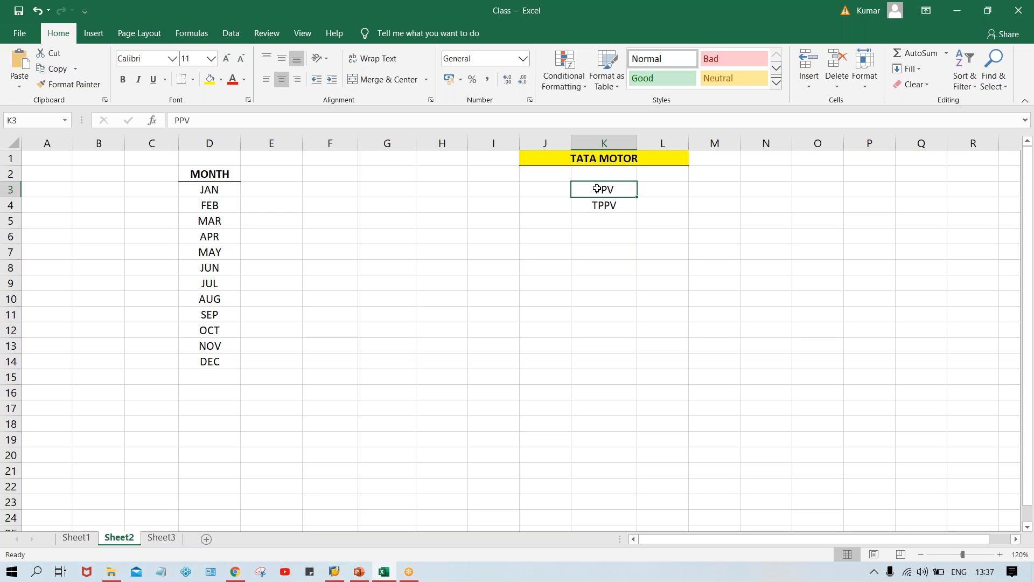
key("ctrl+b")
Enter the date 24.07.2020 in cell K8
left_click(590, 268)
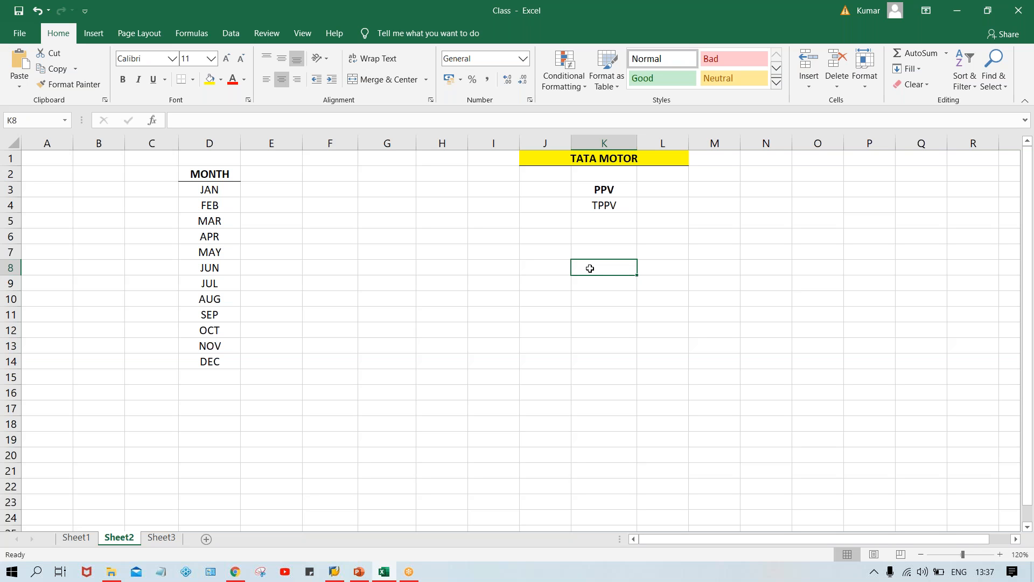
type("24.")
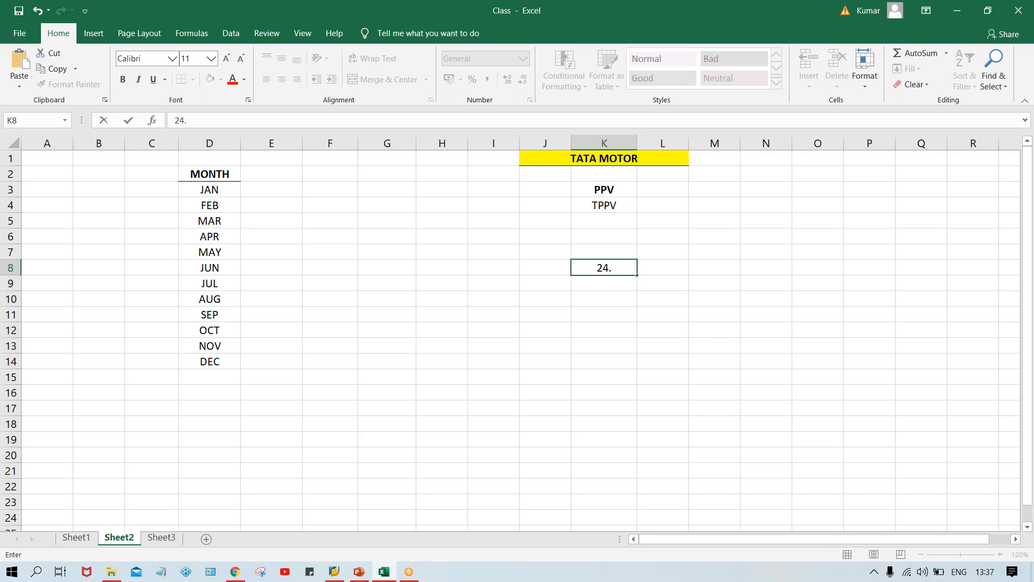
type("07.2020")
key("ctrl+Return")
key("Return")
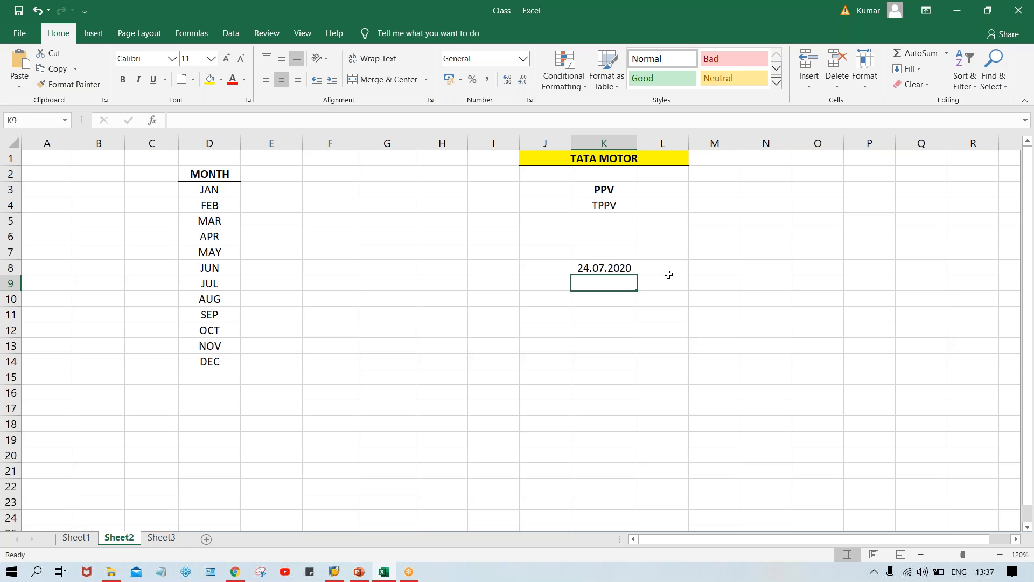
Enter the column headings FROM P., YR, TO PR. and YR in cells L3 to O3, beside PPV
left_click(651, 193)
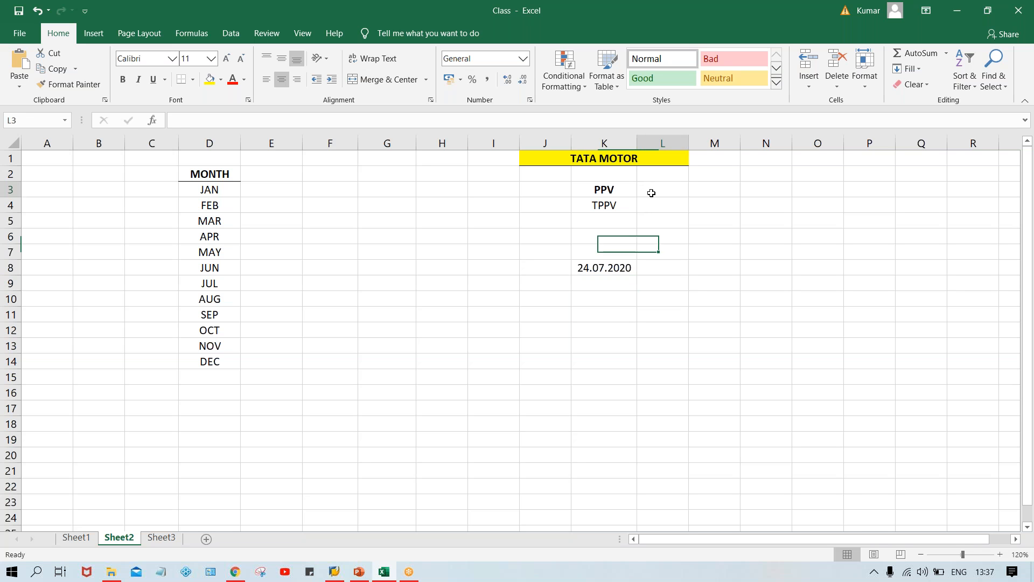
type("FROM P.")
key("Tab")
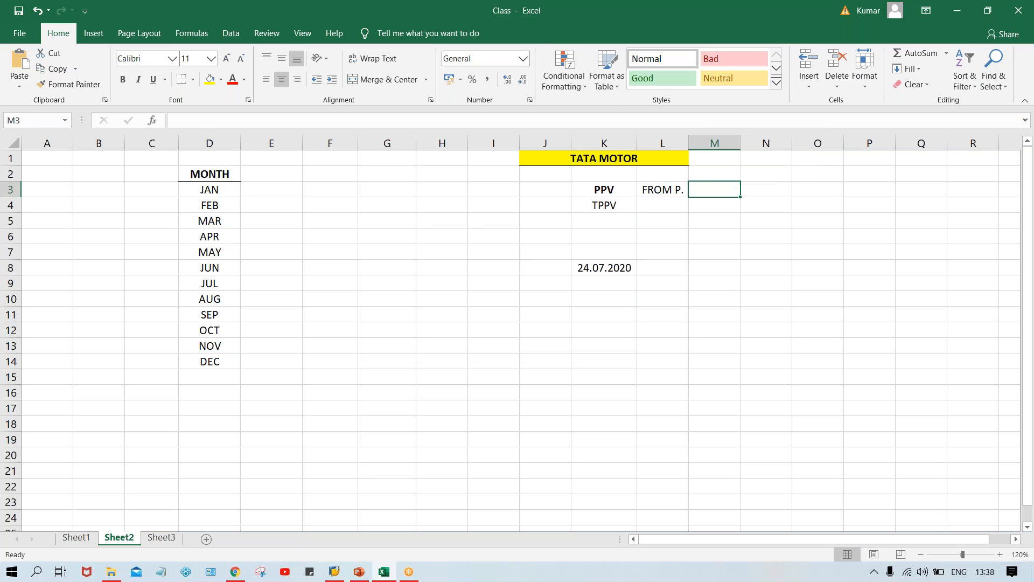
type("YR")
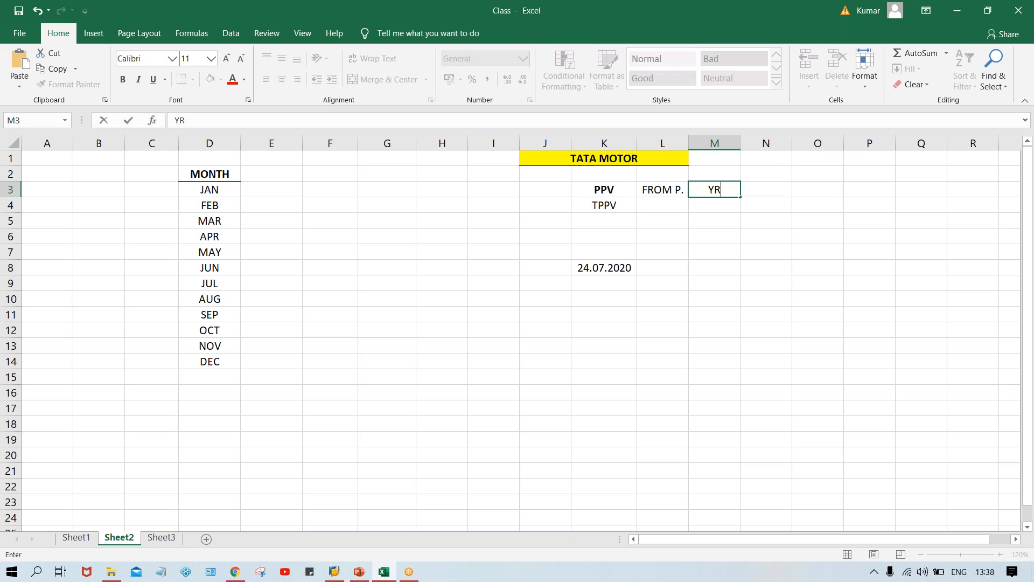
key("Tab")
type("TO PR")
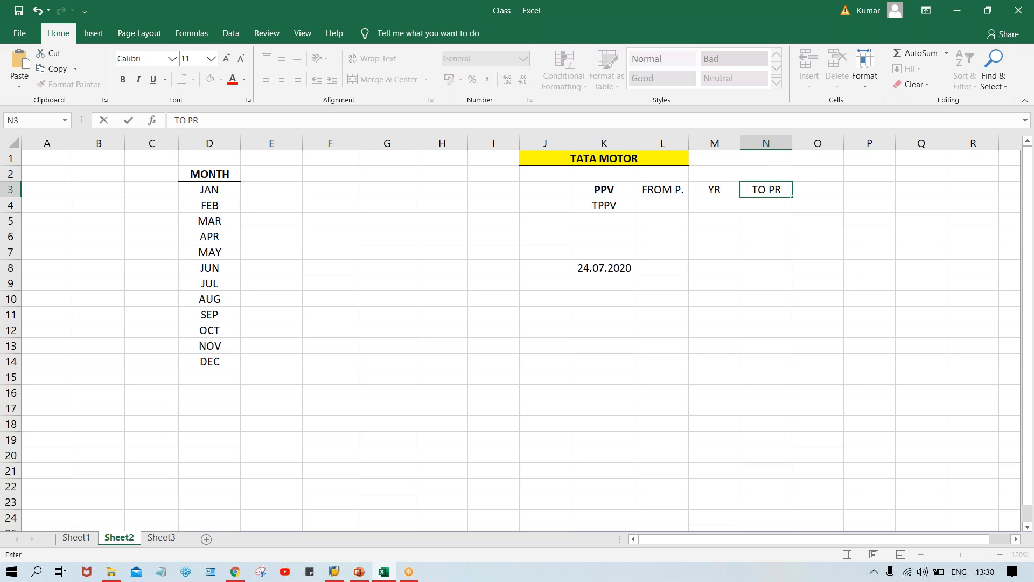
type(".")
key("Tab")
type("YR")
key("Return")
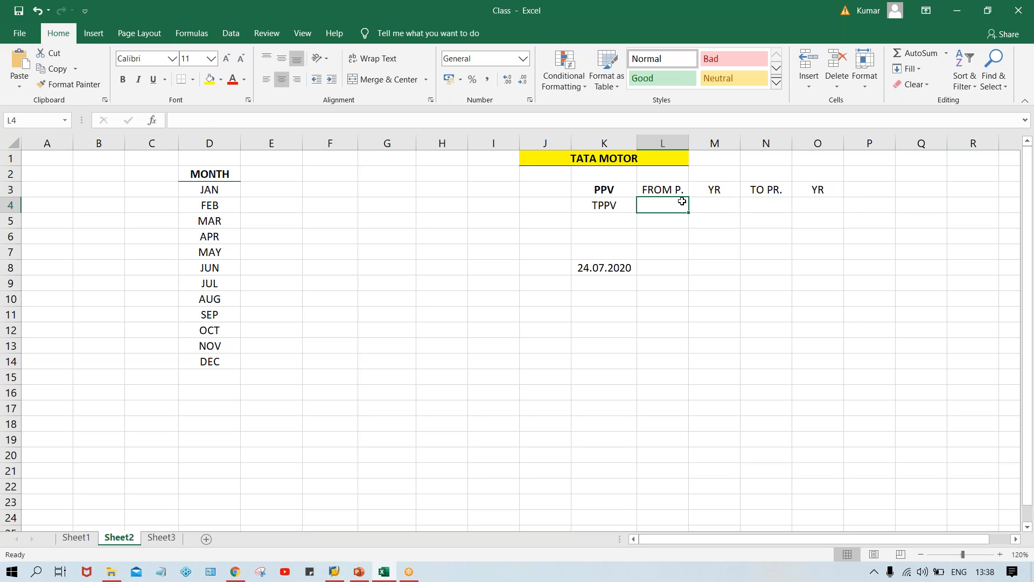
Make the headings in L3:O3 bold and add a bottom border under the heading row K3:O3
left_click_drag(656, 188, 802, 191)
key("ctrl+b")
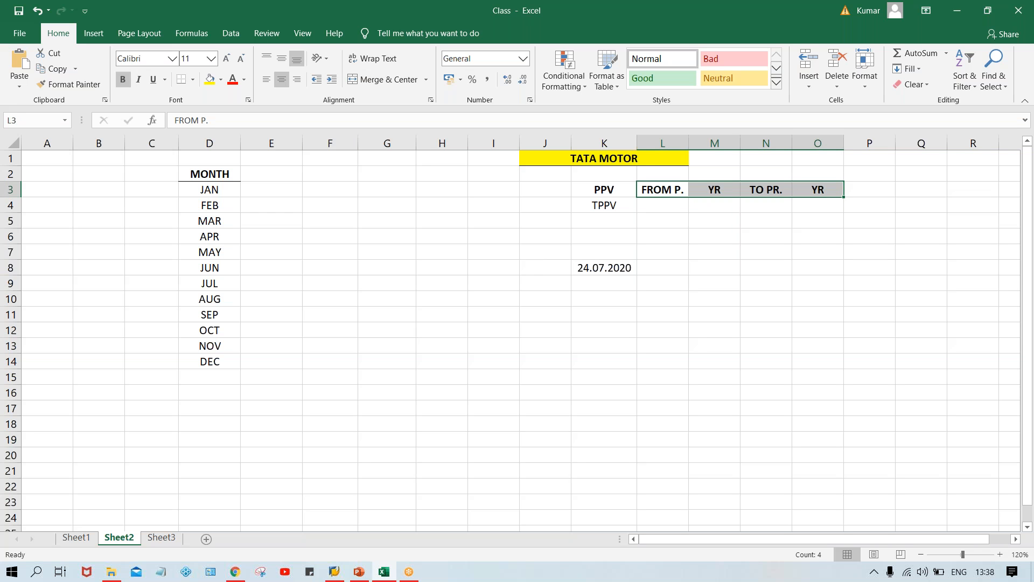
left_click_drag(600, 192, 841, 193)
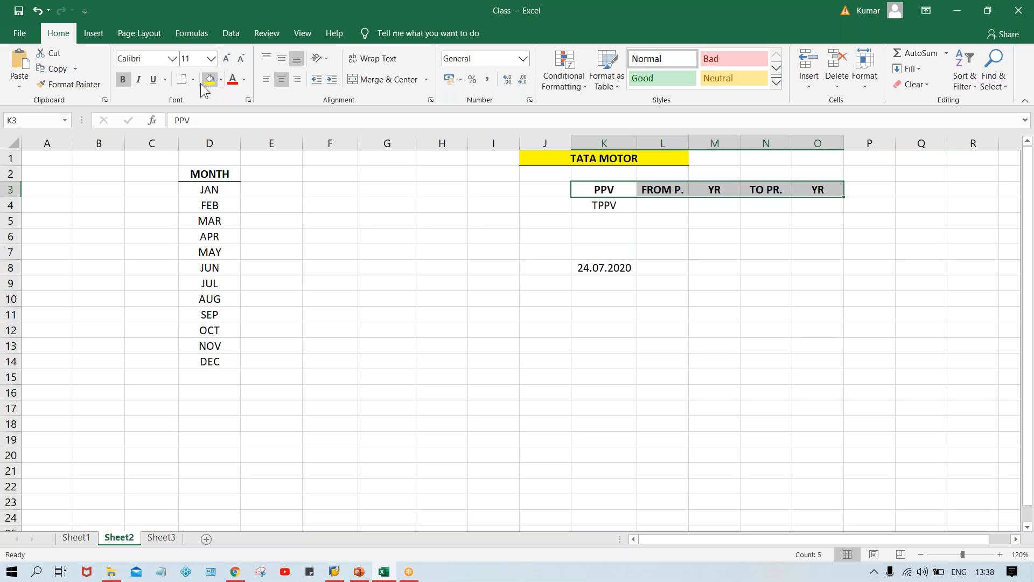
left_click(599, 268)
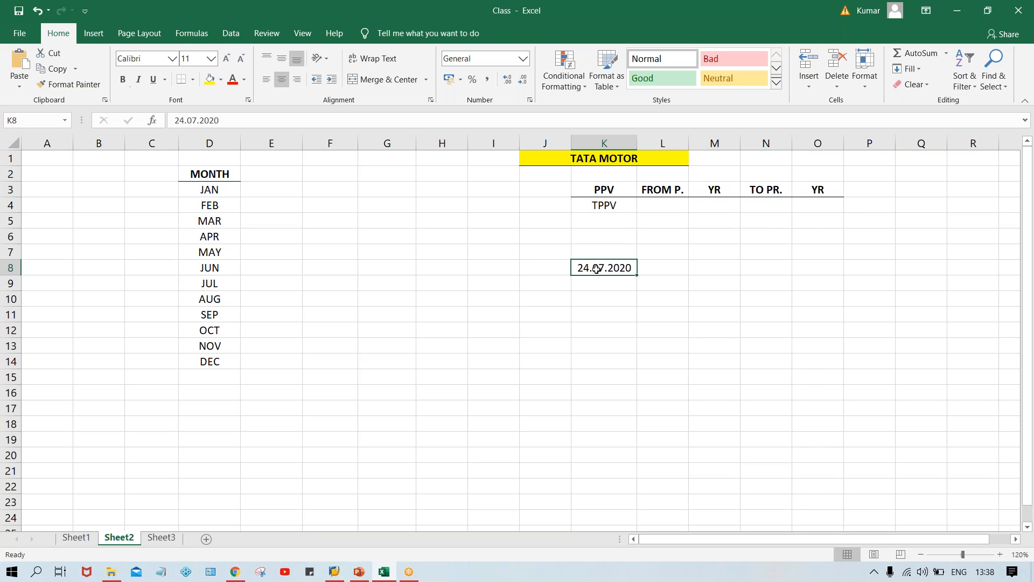
Fill the TPPV row with from-period 7, year 2020, to-period 7 and year 2020 in L4:O4
left_click(662, 207)
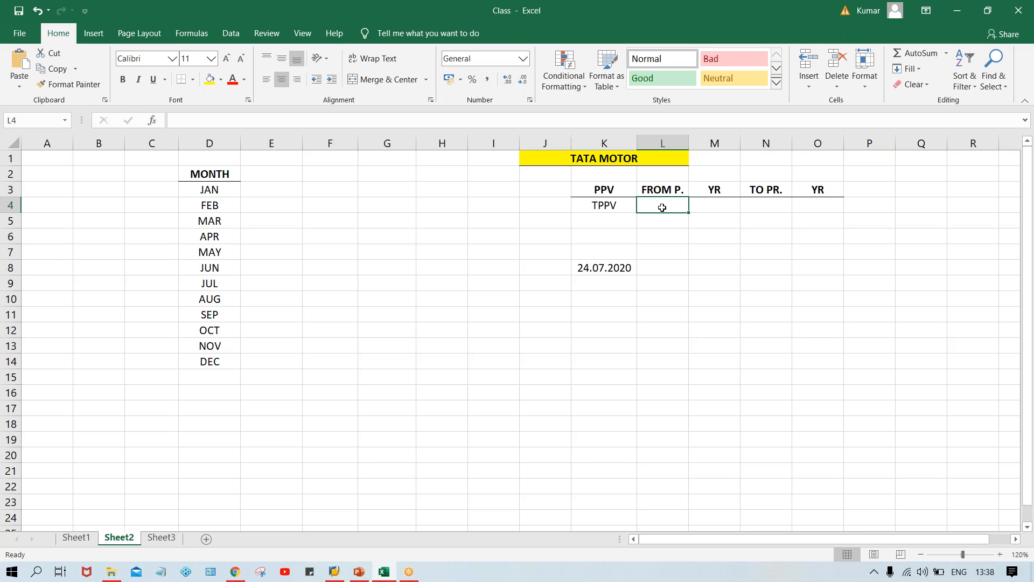
type("7")
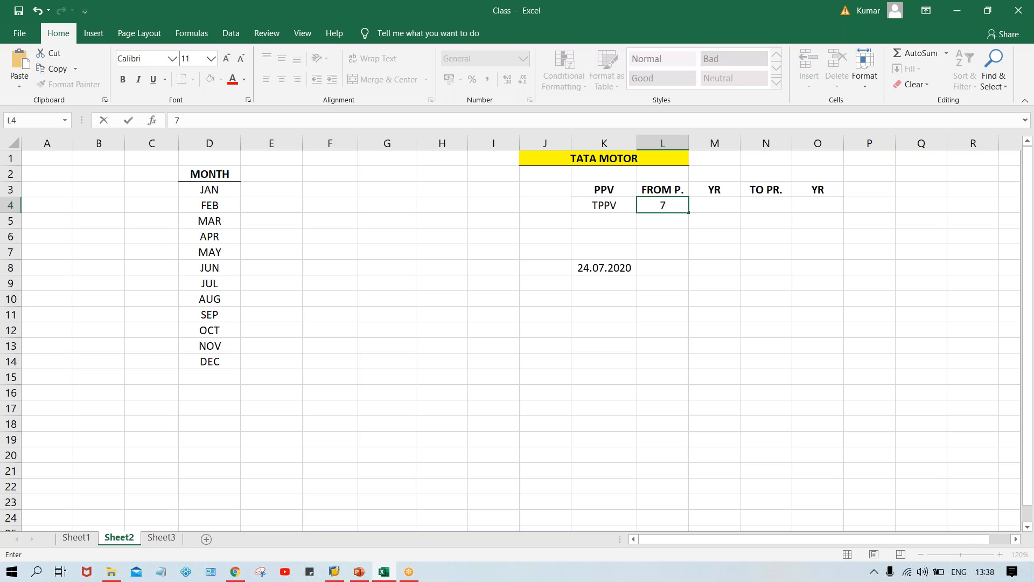
key("Tab")
type("2020")
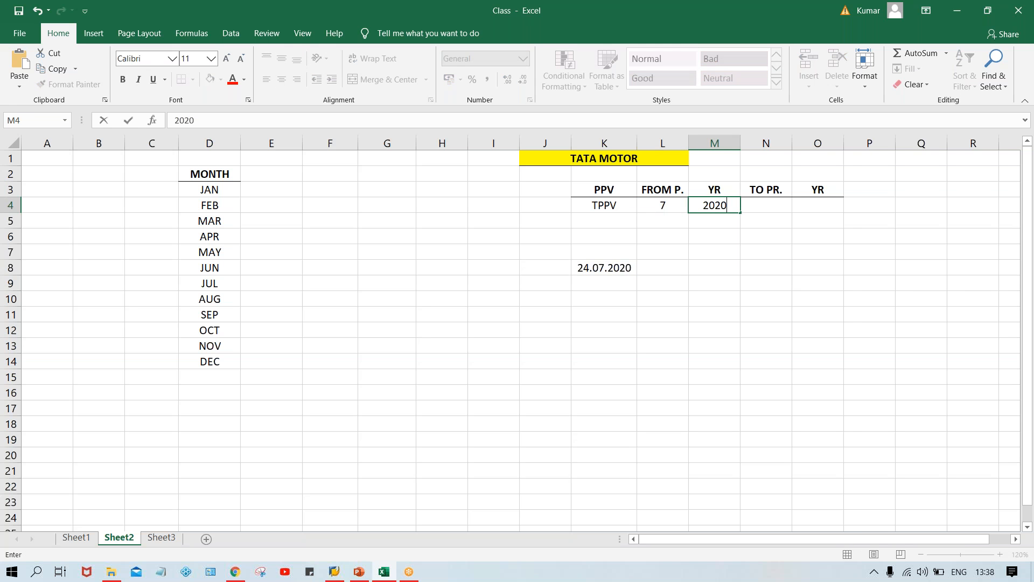
key("Tab")
type("7")
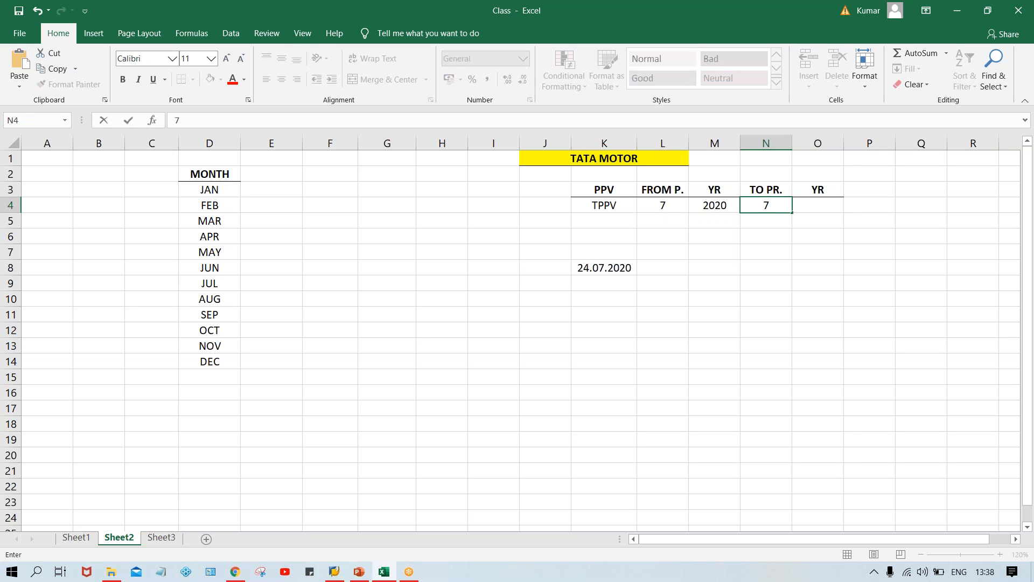
key("Tab")
type("2020")
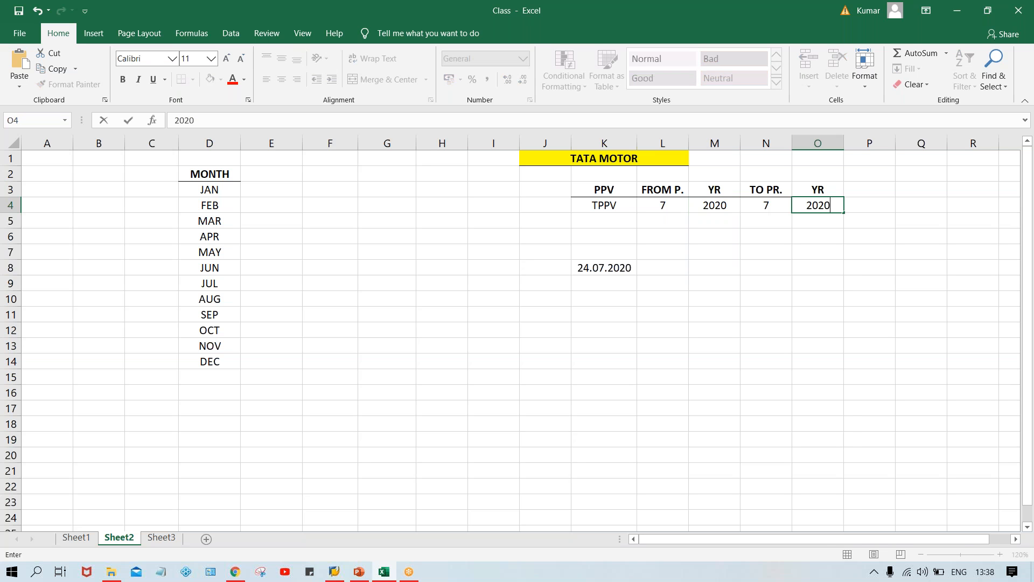
key("Return")
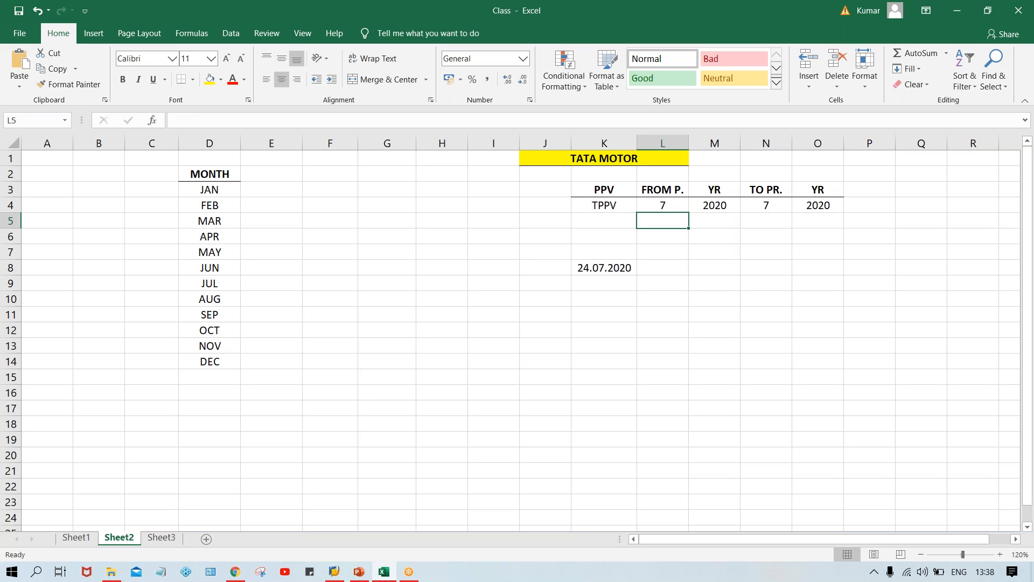
Enter the label POST. DT. in cell J8, beside the date 24.07.2020
left_click(537, 265)
type("POS")
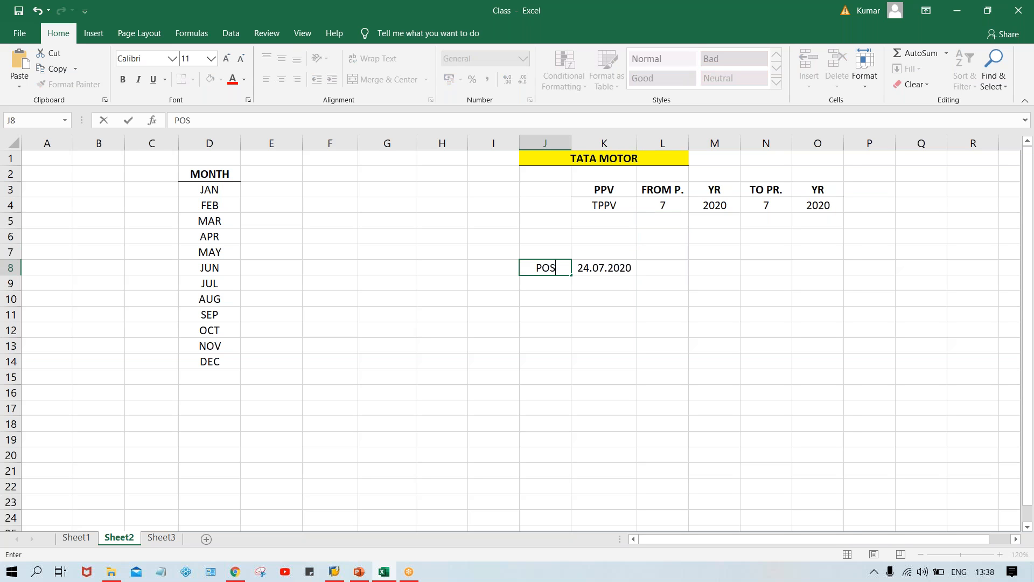
type("T DT.")
left_click(549, 268)
type(".")
key("Return")
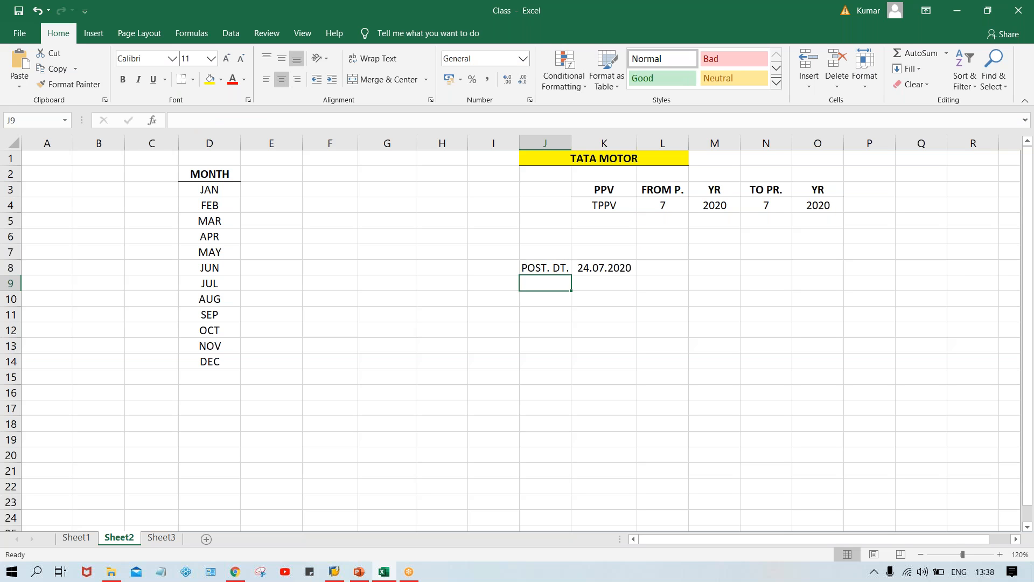
left_click(609, 270)
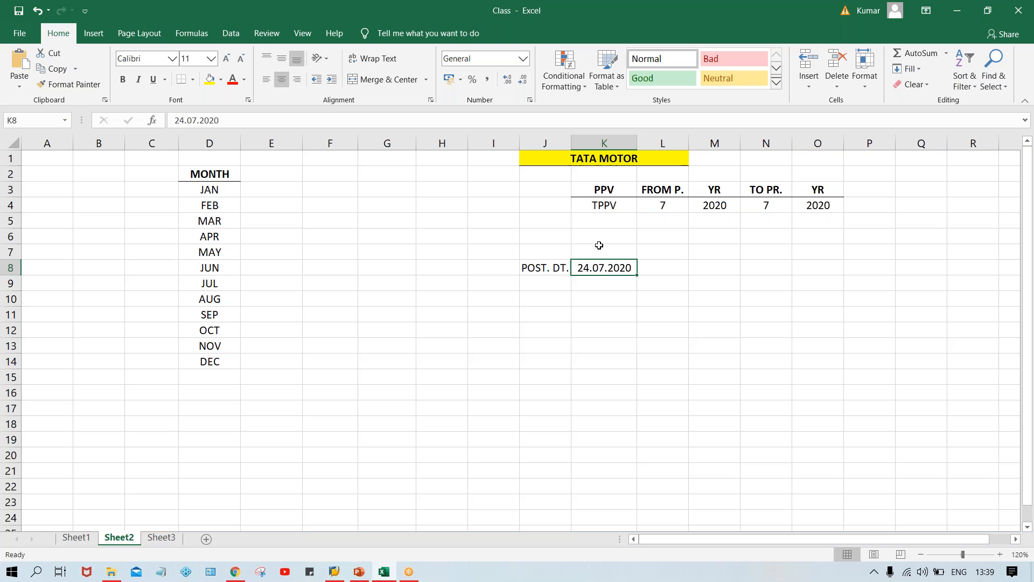
Enter the company code TM00 in cell K7, directly above the posting date
left_click(597, 252)
type("TM00")
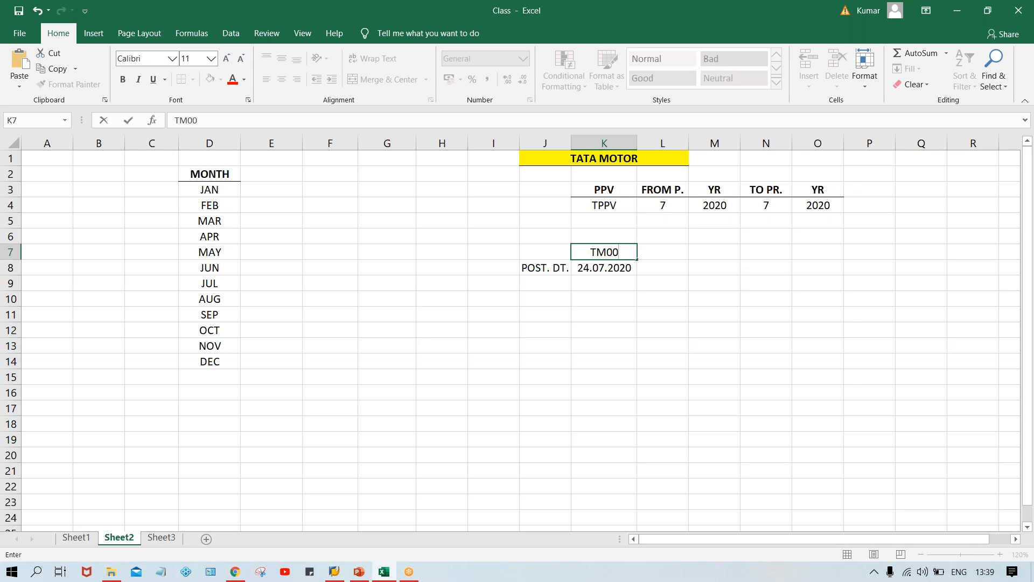
key("Return")
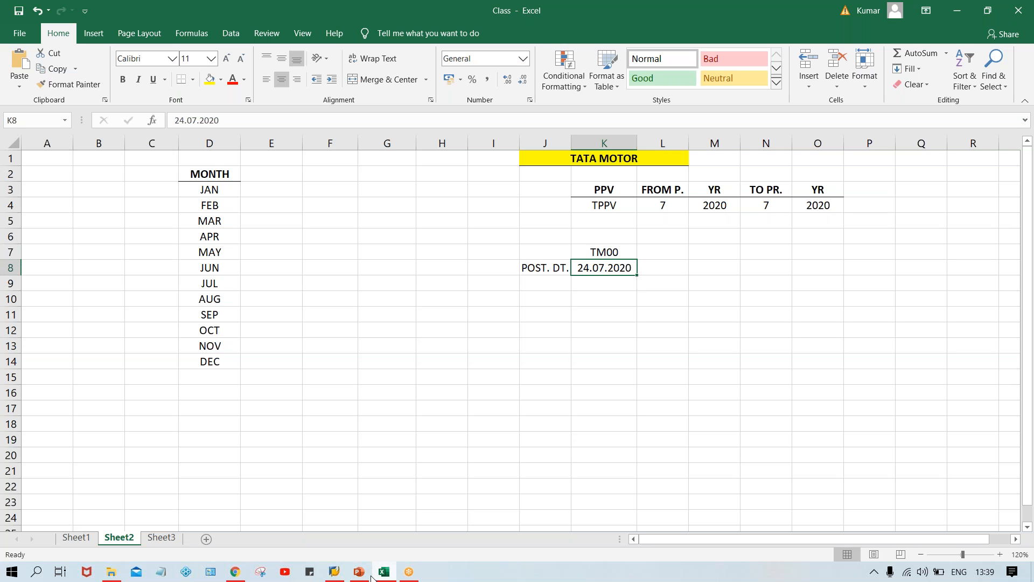
Switch to SAP Logon and log on to the SAP FICO_2 system with the user name and password
mouse_move(336, 576)
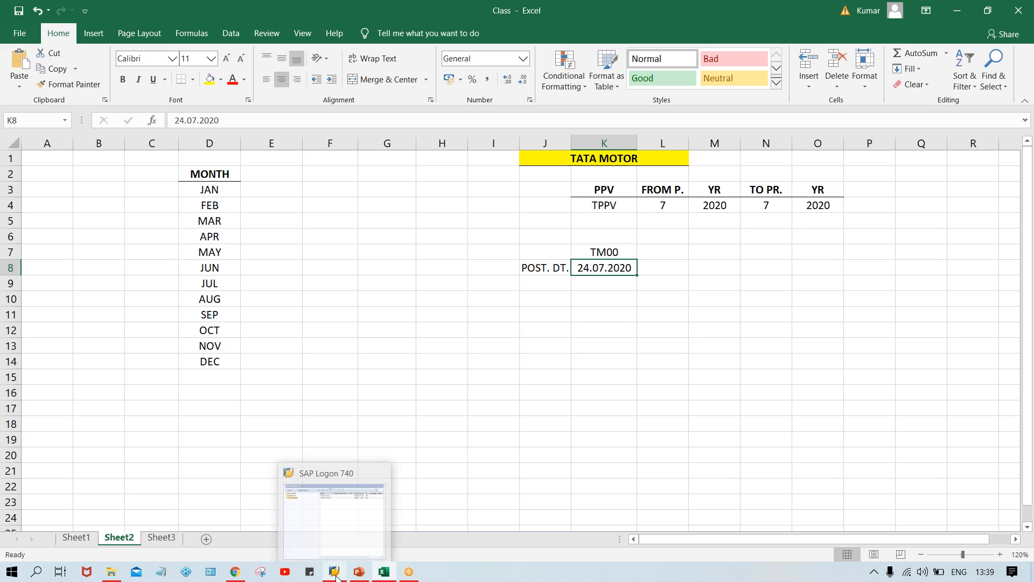
left_click(350, 496)
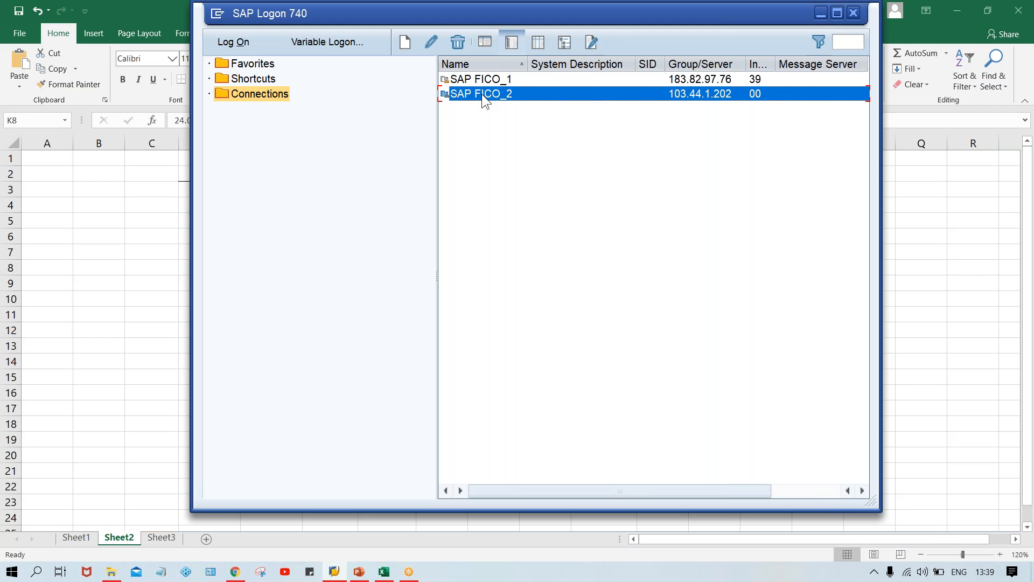
double_click(482, 94)
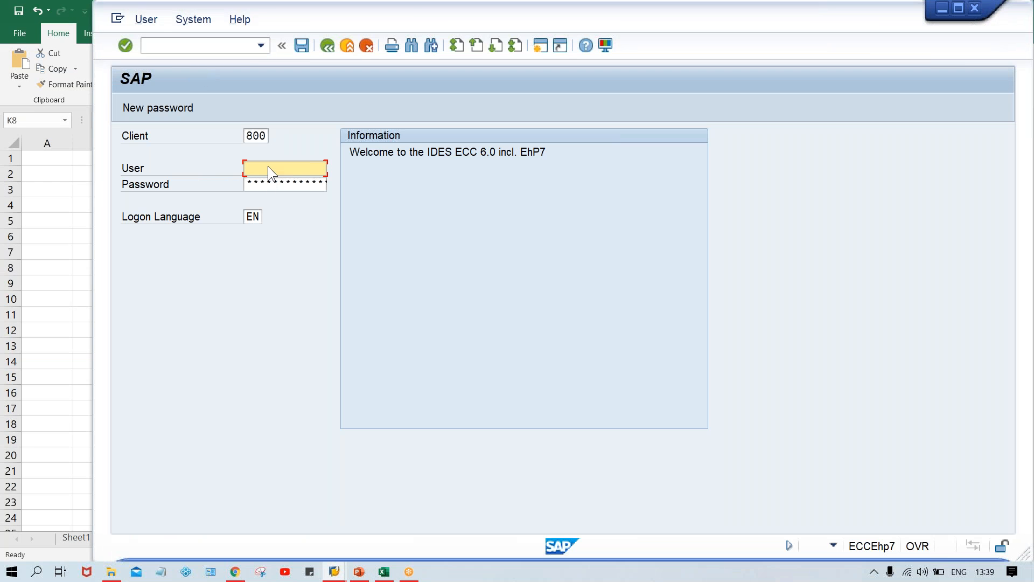
type("kumar")
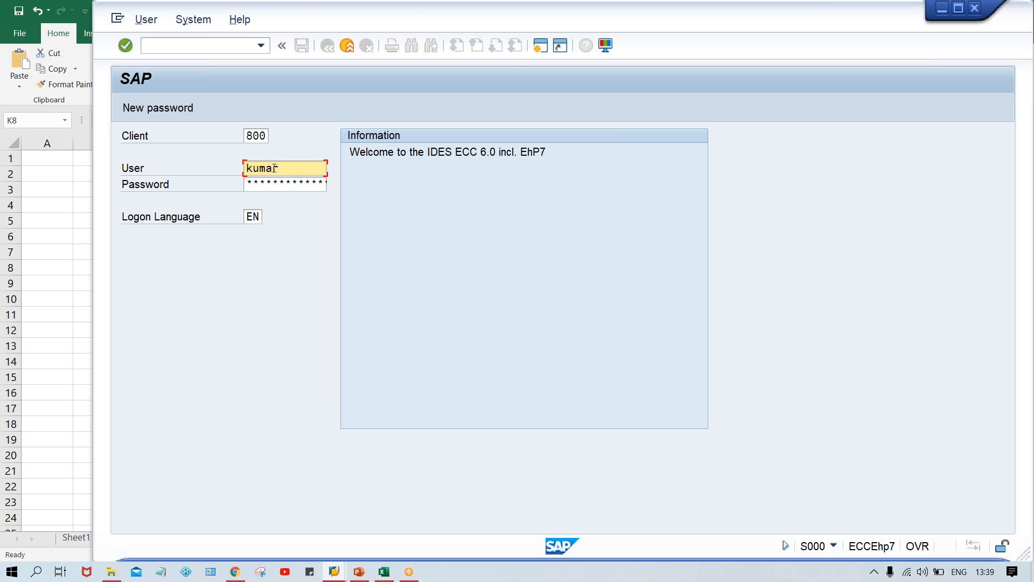
key("Tab")
key("Caps_Lock")
type("******")
key("Return")
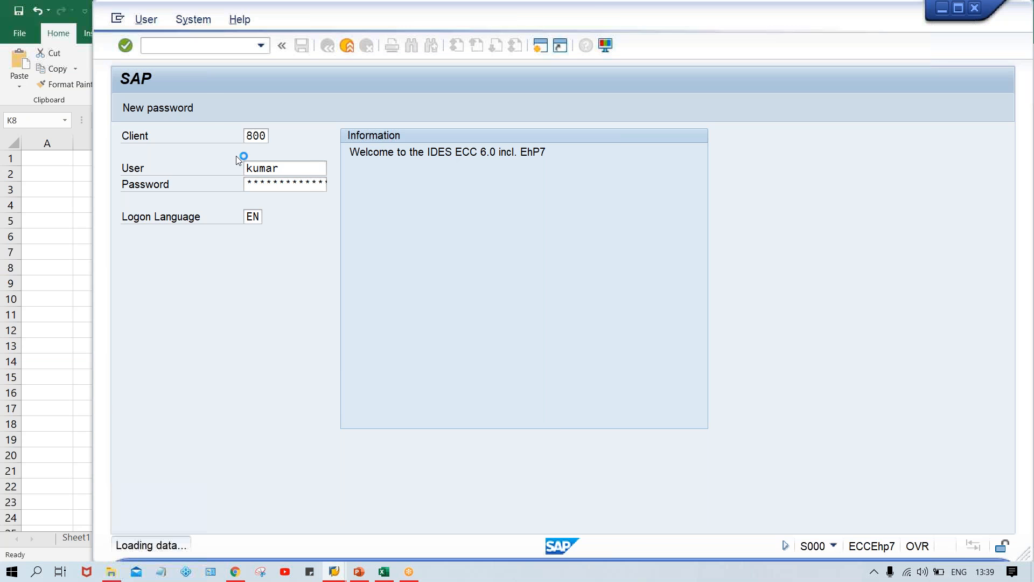
Open transaction FB50 and check the company code in the G/L document header
key("Caps_Lock")
type("FB50")
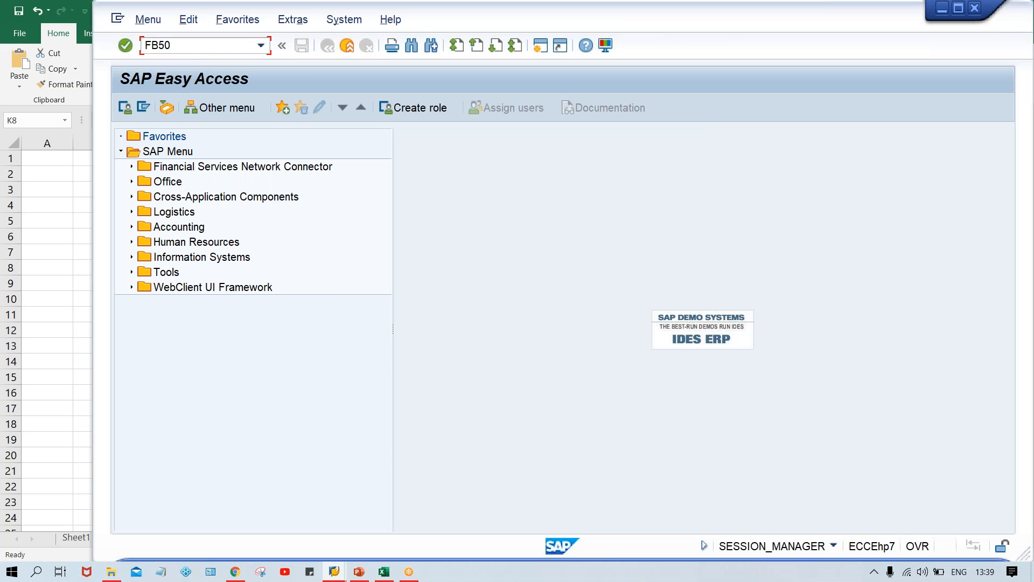
key("Return")
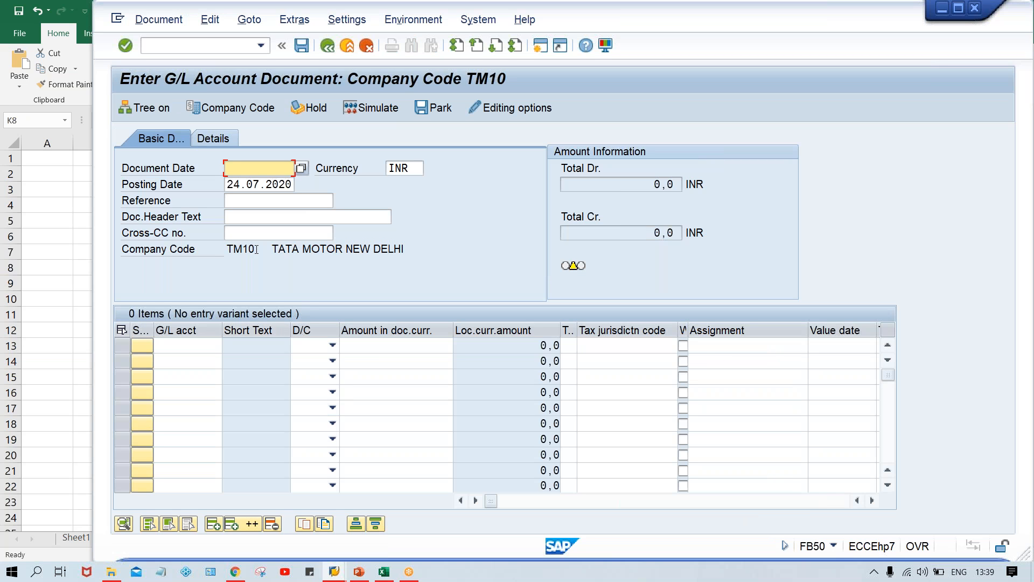
left_click(237, 249)
double_click(237, 249)
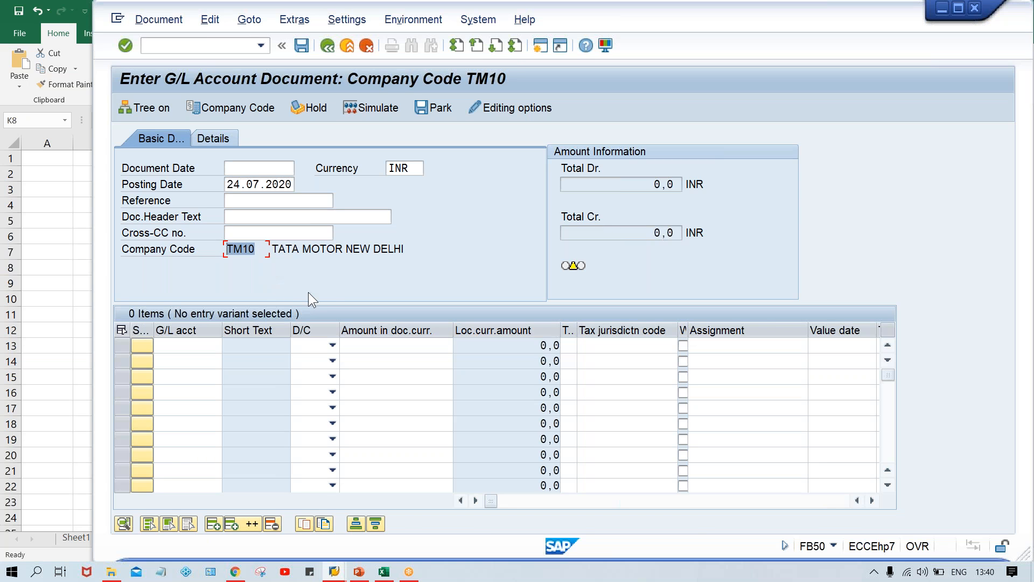
Switch back to the Excel worksheet and enter the heading CC in J3 with TM00 below it in J4
key("alt+Tab")
key("alt+Tab")
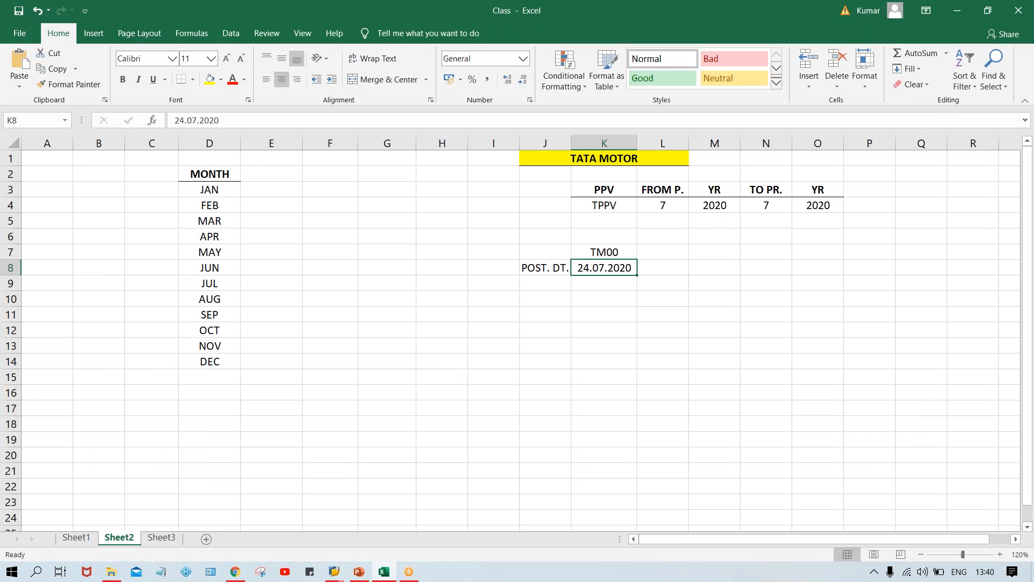
left_click(605, 251)
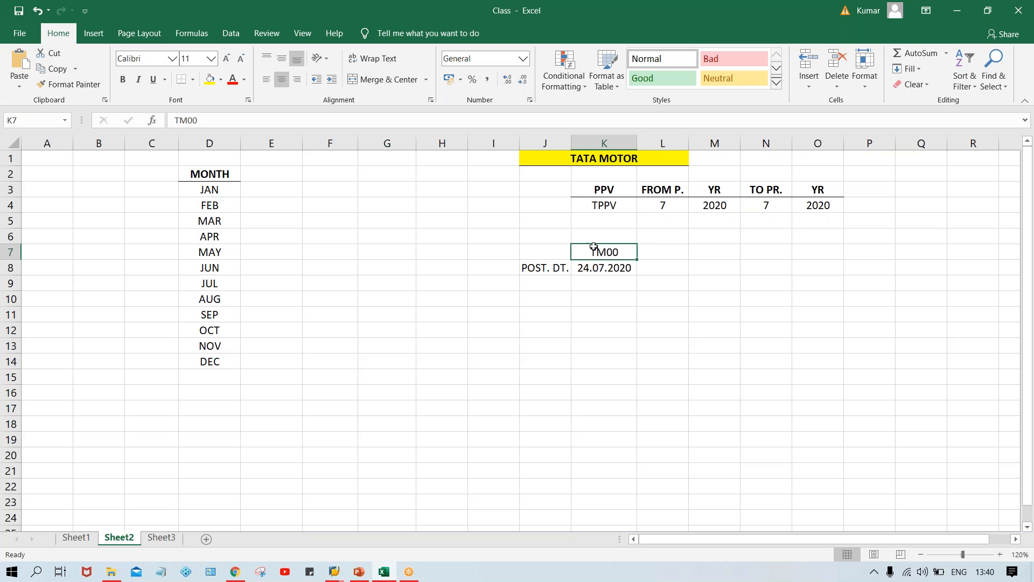
double_click(546, 189)
type("CC")
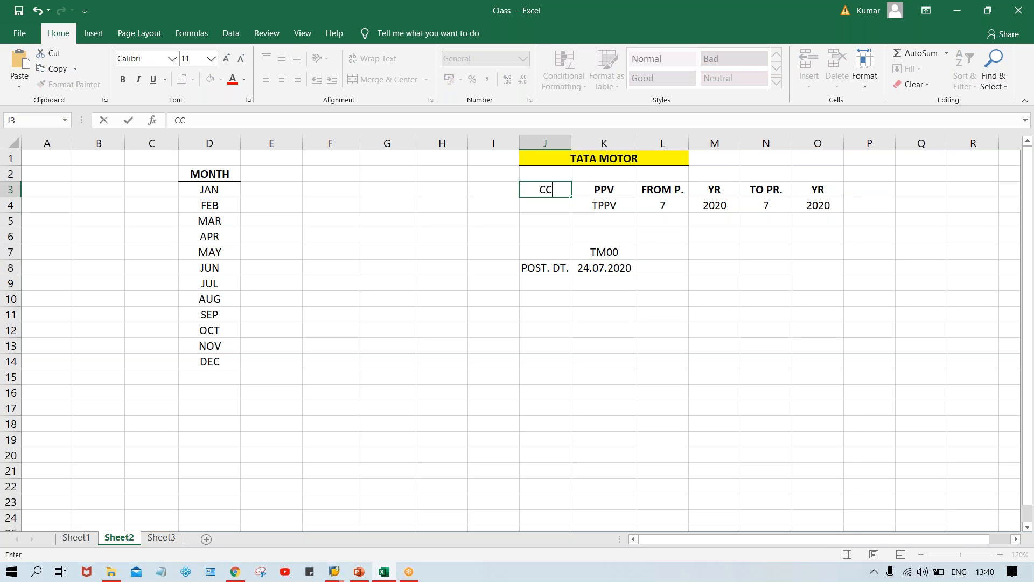
key("Return")
type("TM00")
key("Return")
Make the CC heading in cell J3 bold
left_click(606, 214)
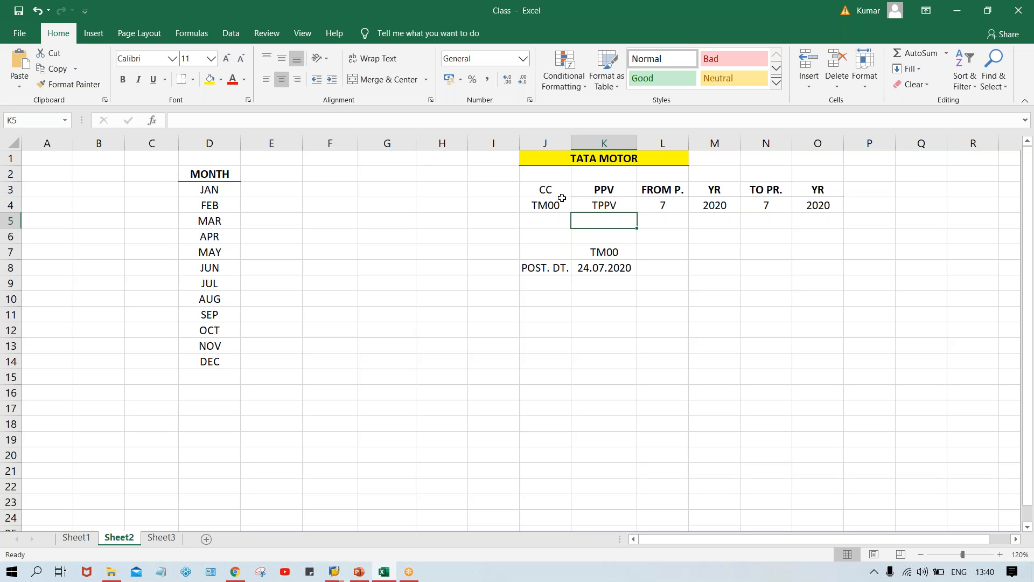
left_click(604, 203)
left_click(544, 191)
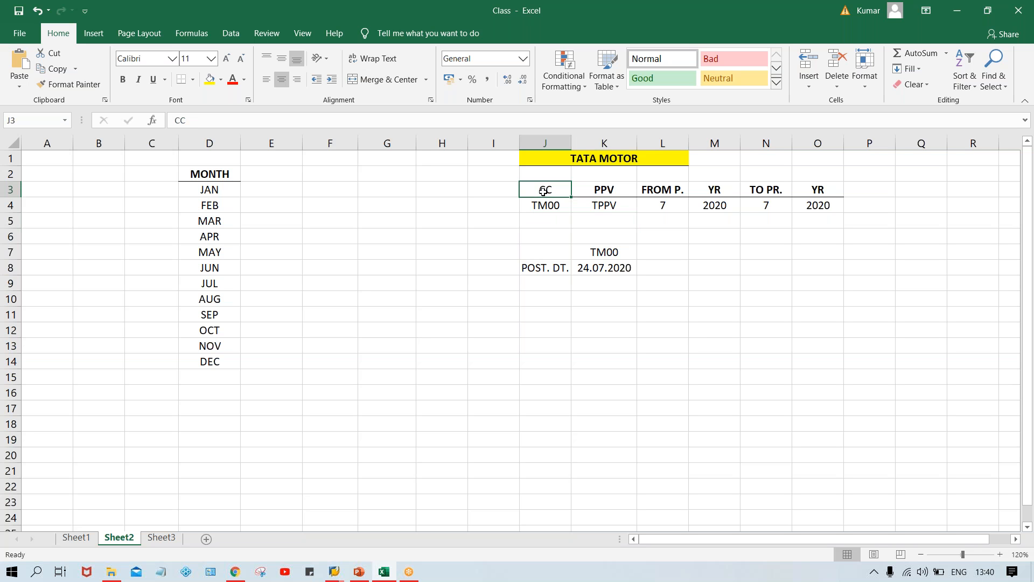
key("ctrl+b")
left_click(676, 207)
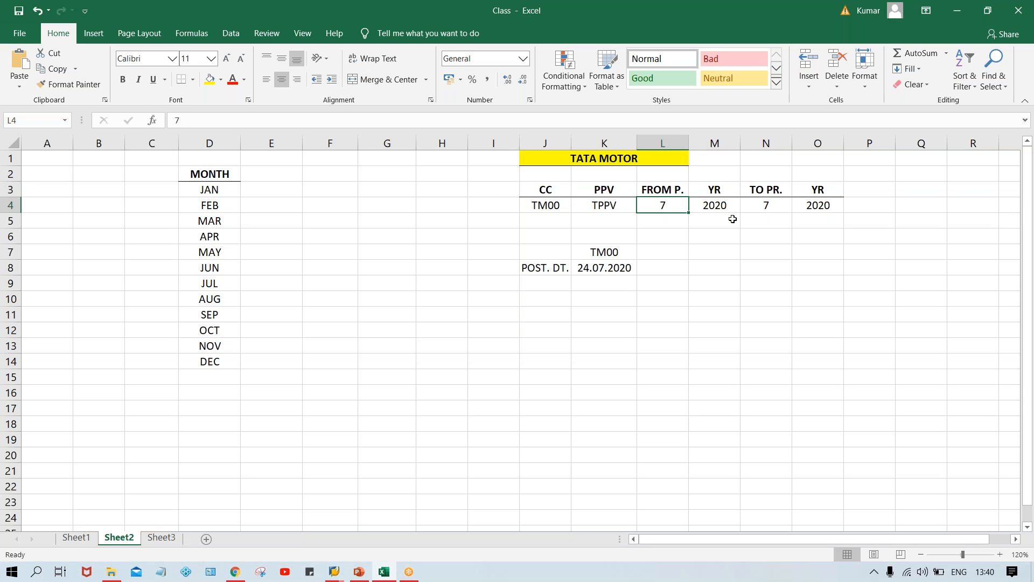
left_click(772, 210)
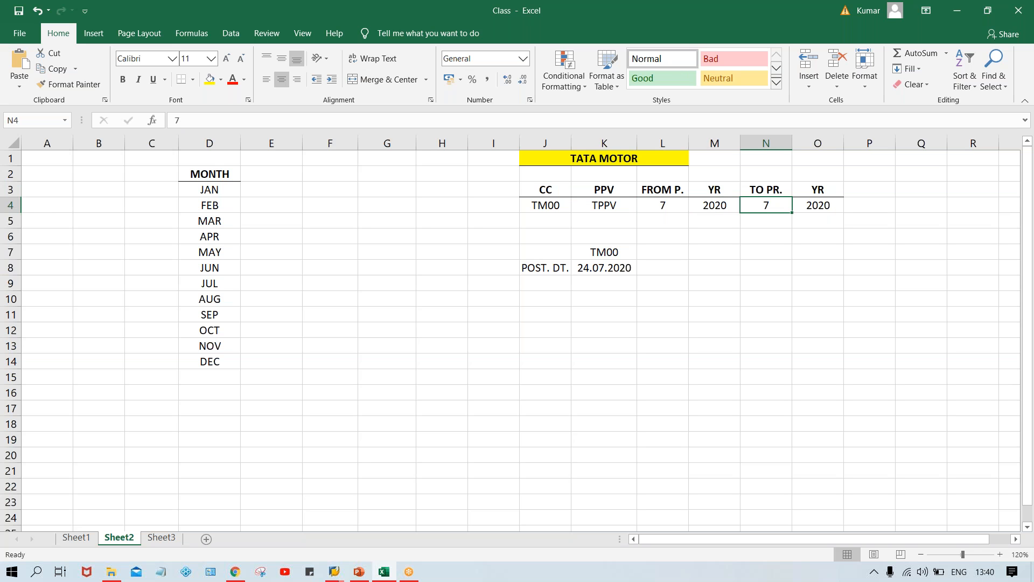
left_click(676, 206)
left_click(783, 206)
left_click(603, 267)
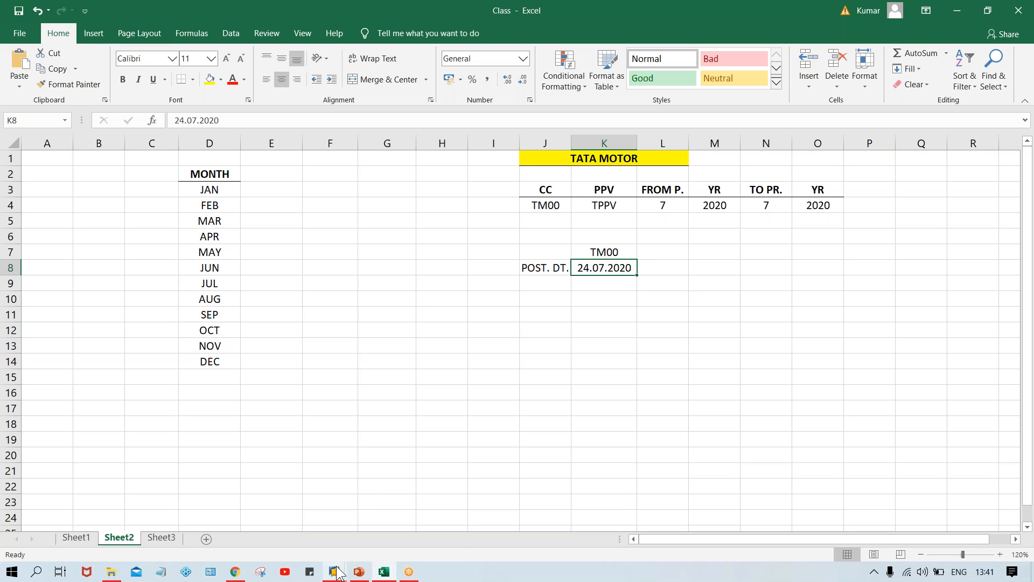
Switch to the SAP session and replace the G/L document entry with the fiscal year variants transaction OB29
mouse_move(335, 572)
left_click(370, 516)
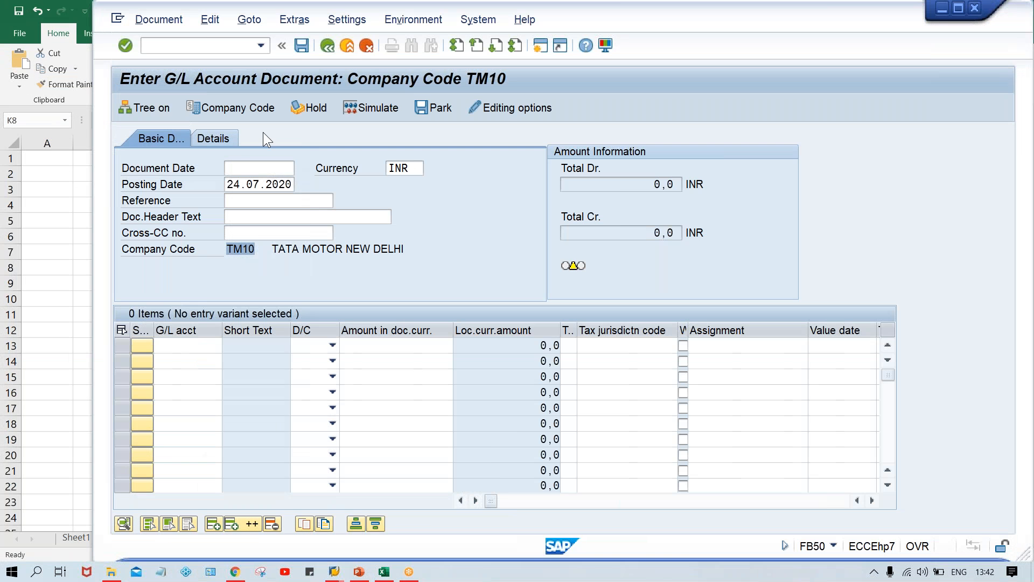
left_click(223, 45)
type("/N")
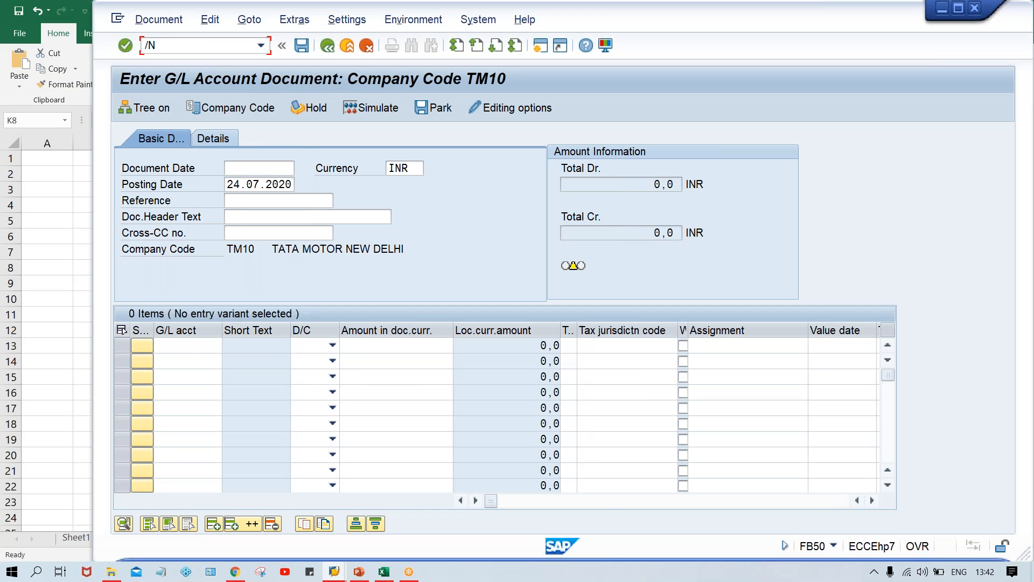
type("OB29")
key("Return")
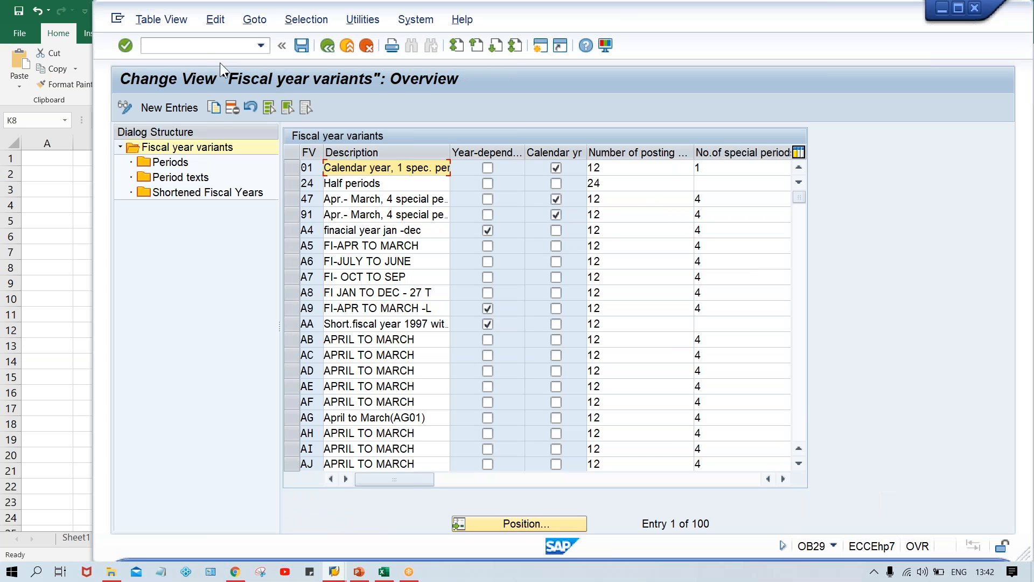
Create a new fiscal year variant T0 with the description JAN TO DEC and mark it as calendar year
left_click(172, 110)
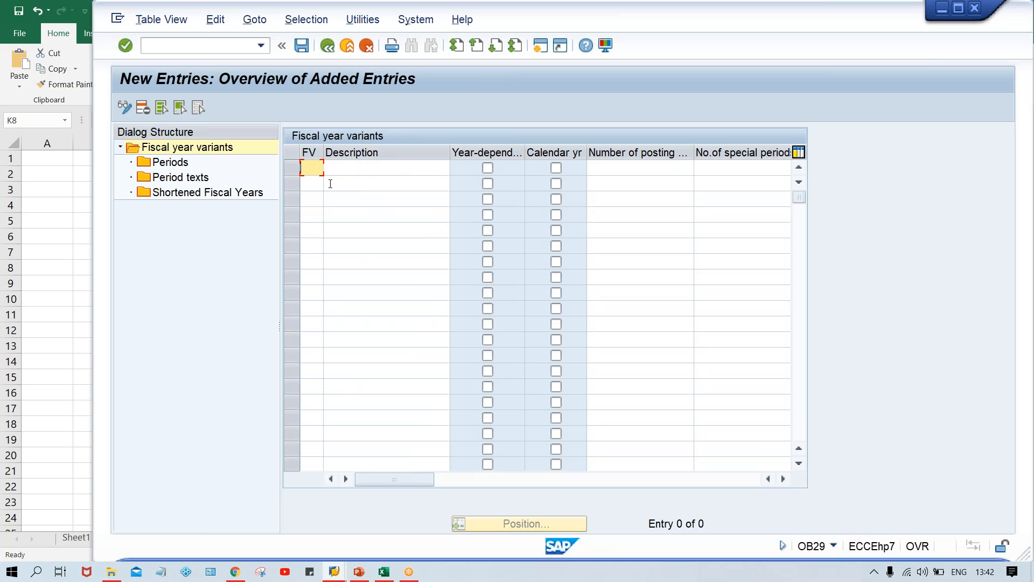
type("T0")
key("Tab")
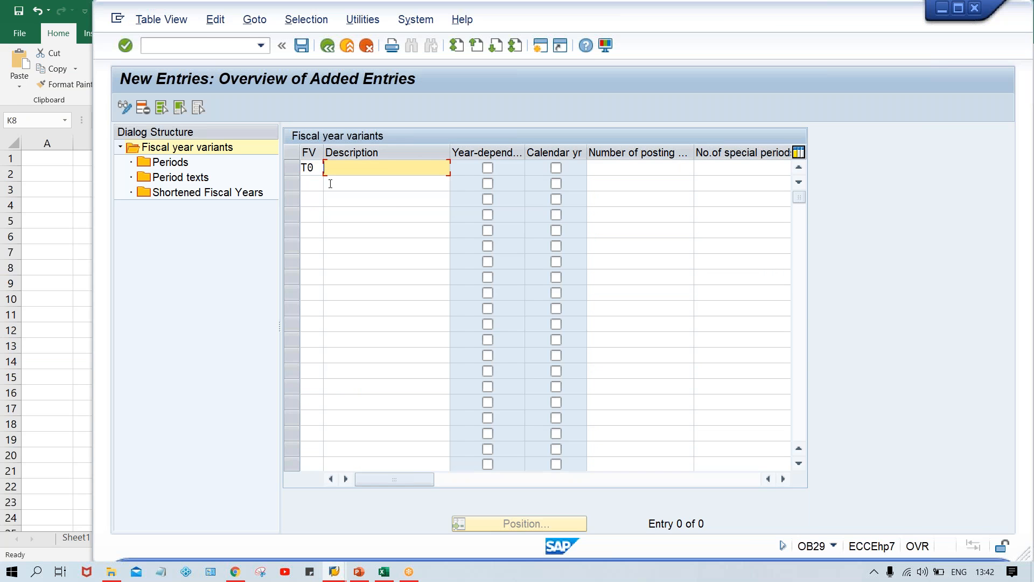
type("JAN TO DEC")
left_click(556, 167)
Set variant T0 to 12 posting periods and 4 special periods, and confirm the entry
left_click(608, 169)
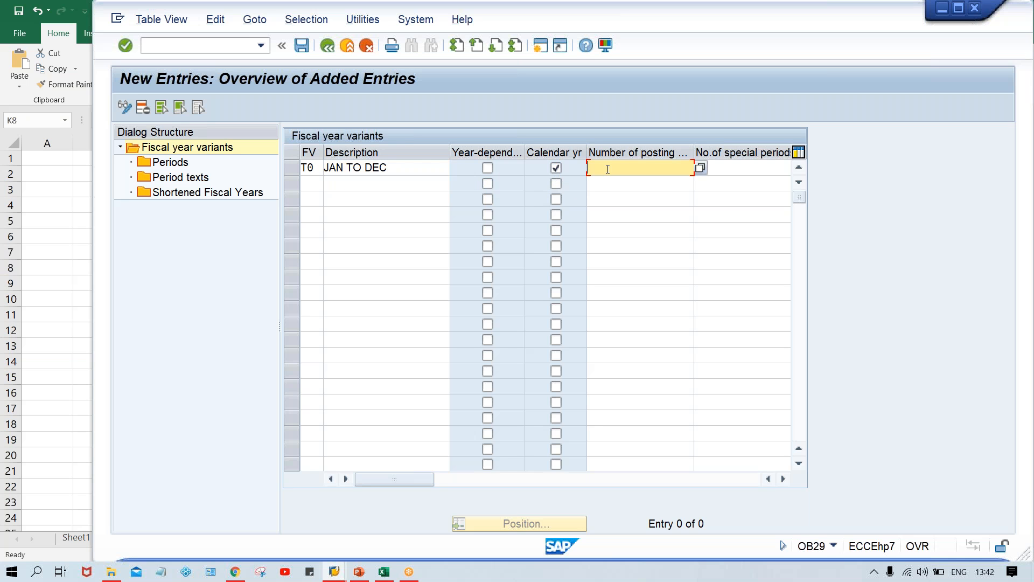
type("12")
left_click(749, 170)
type("4")
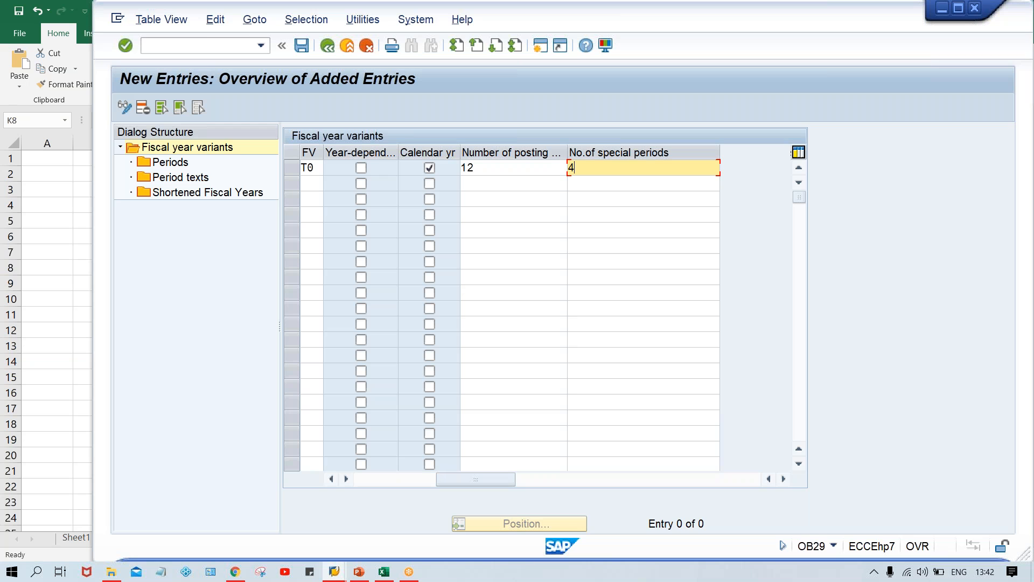
left_click(551, 172)
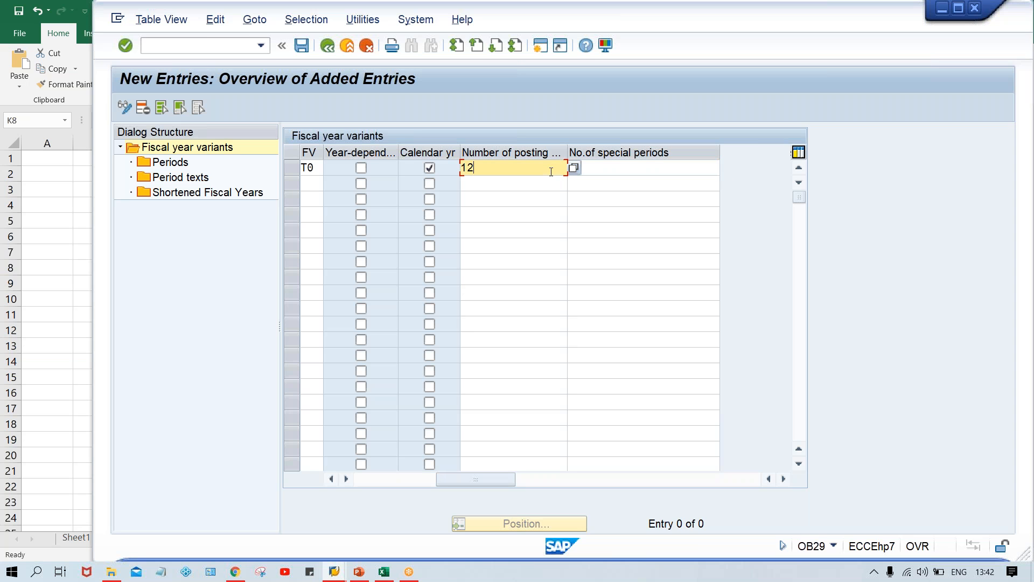
key("Return")
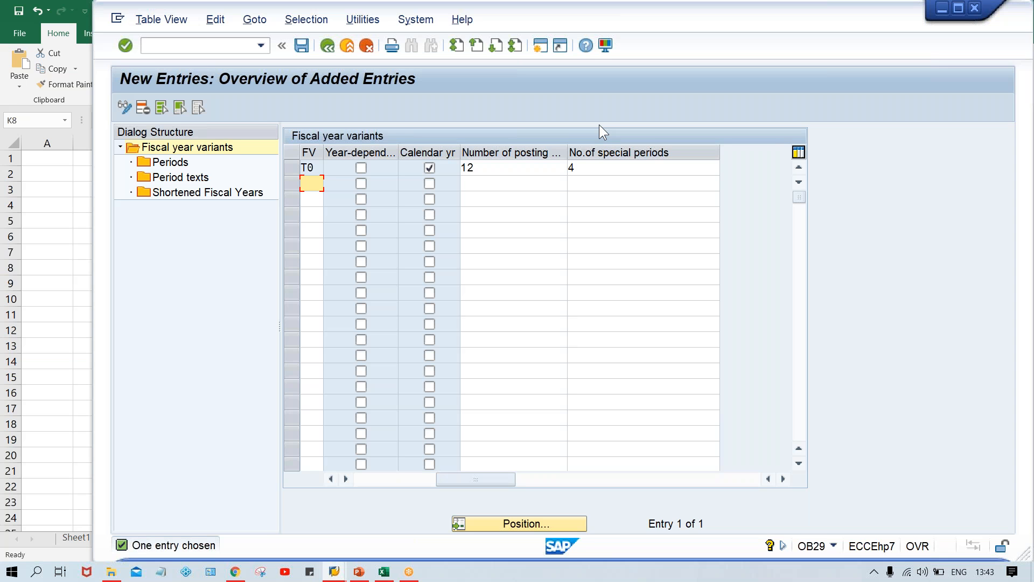
Open a second SAP session, place its window over the first one, and run transaction FB50 in it
key("alt+Tab")
left_click(540, 47)
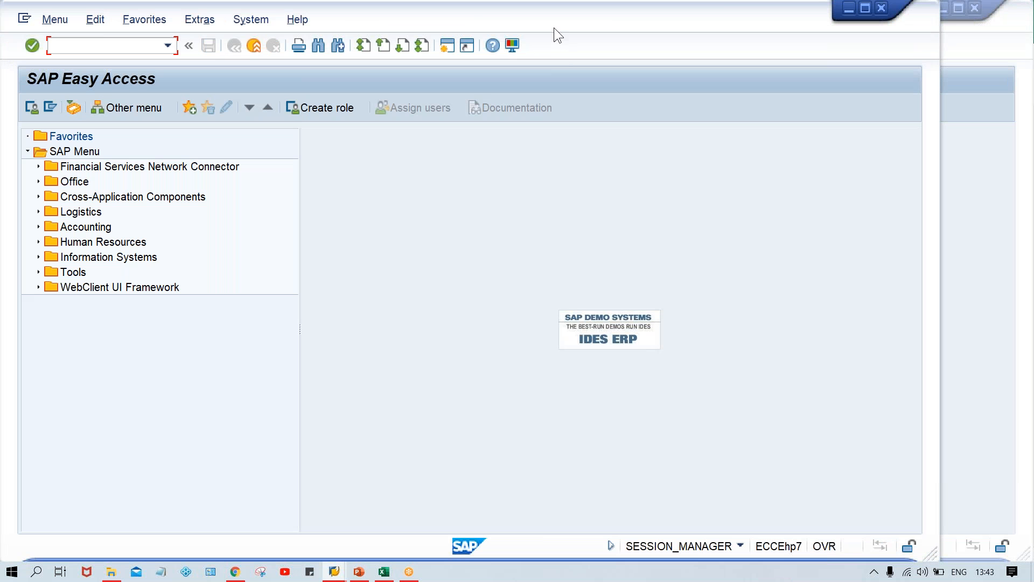
left_click_drag(584, 28, 684, 32)
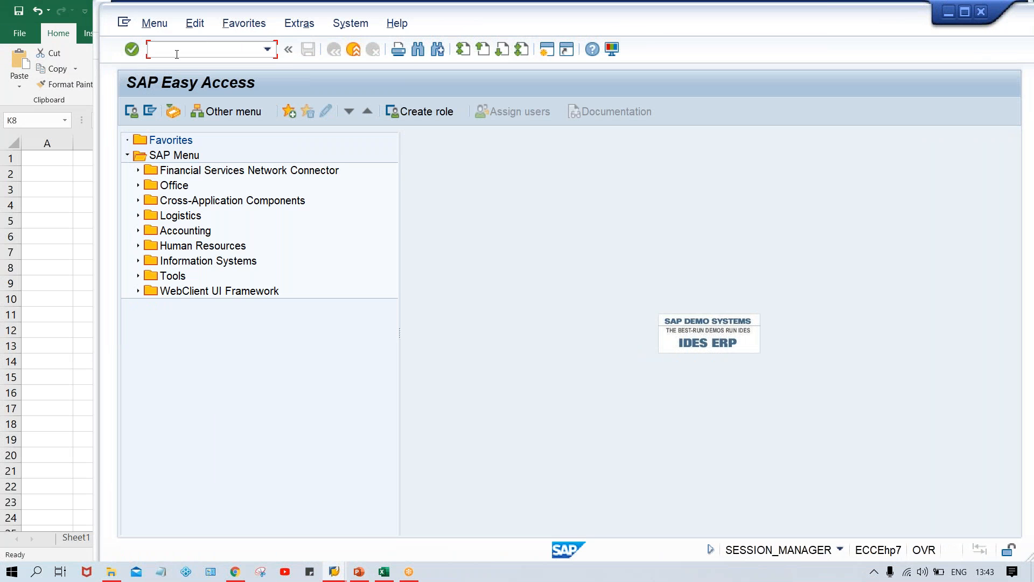
type("FB50")
key("Return")
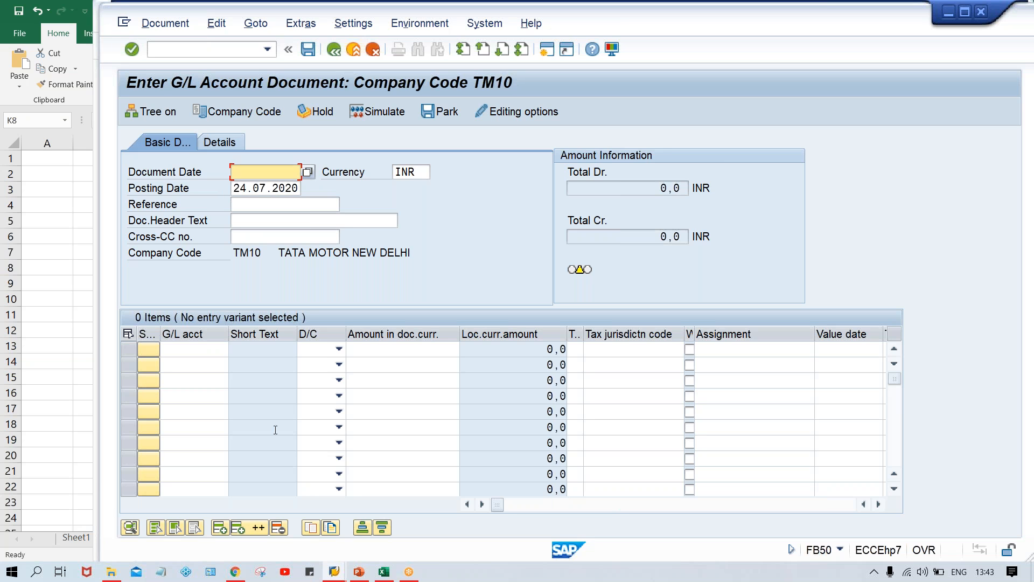
Switch to the Excel workbook and add the bold heading JAN-DEC in E2 beside the MONTH column
left_click(386, 574)
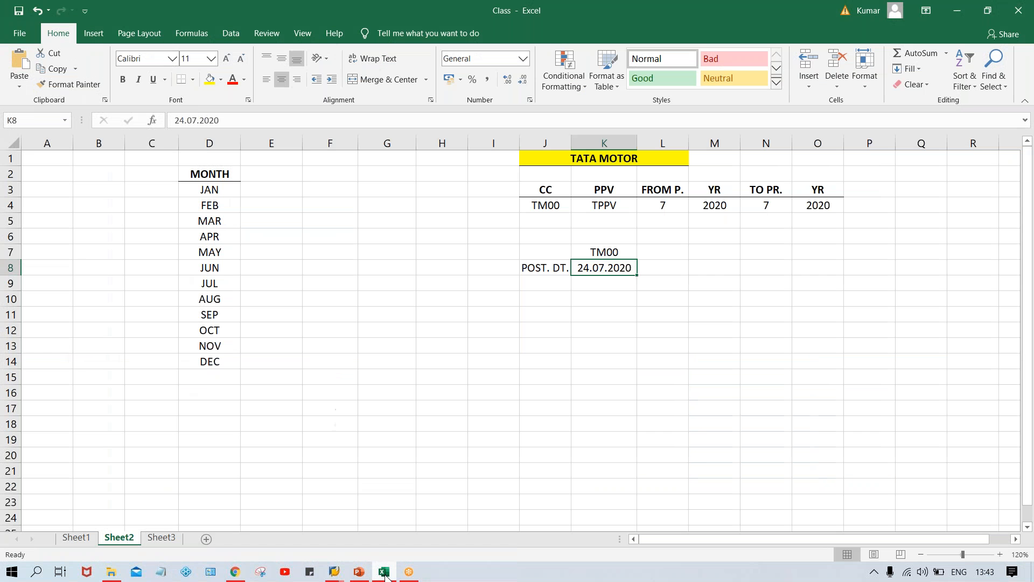
left_click(273, 170)
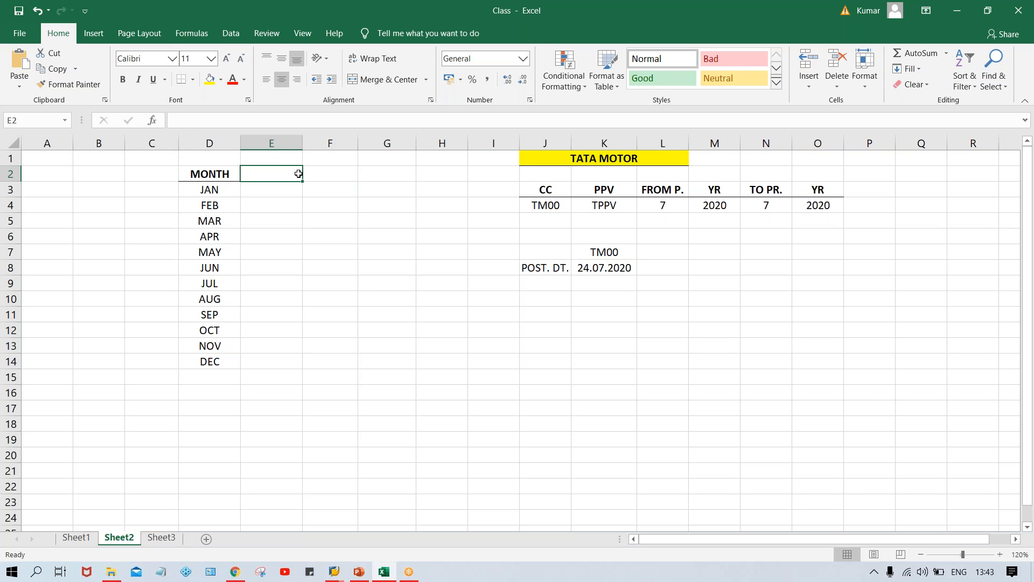
type("JAN")
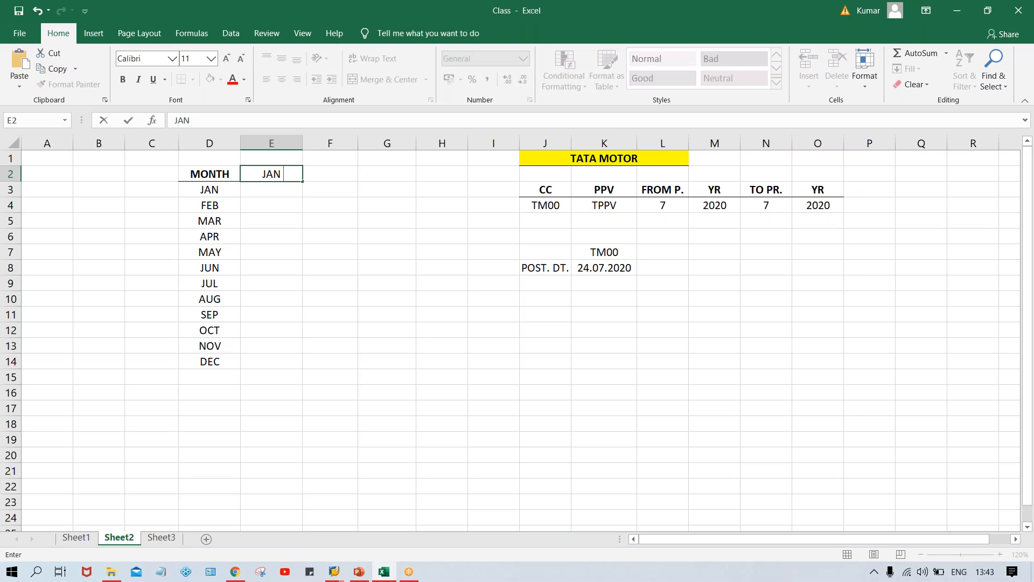
type("-DEC")
key("ctrl+Return")
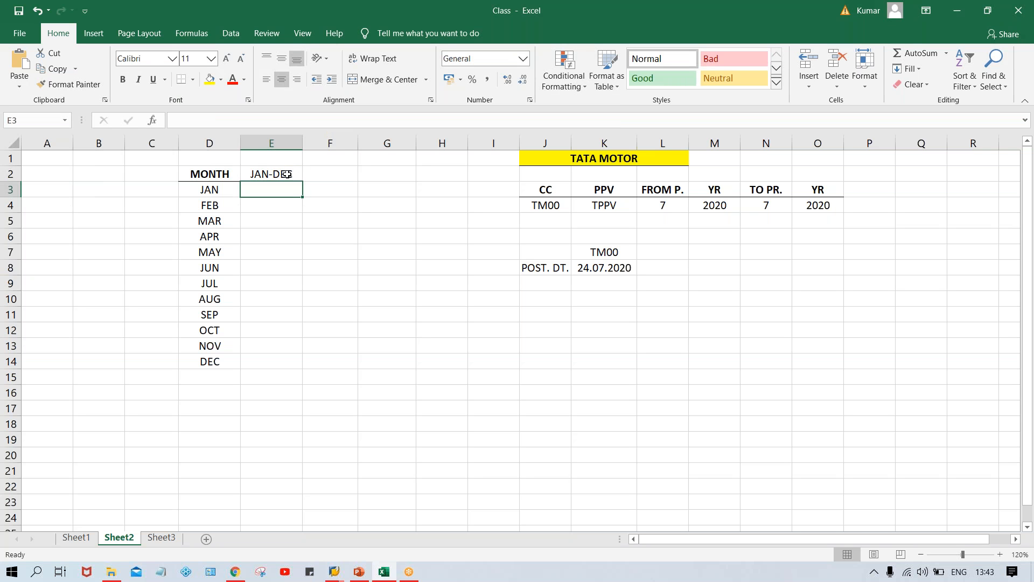
key("ctrl+b")
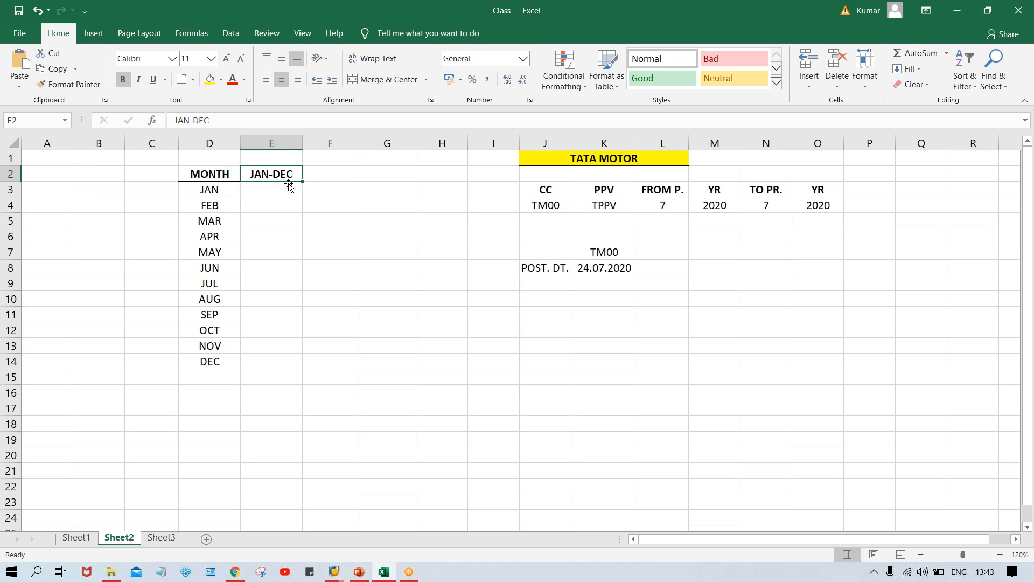
Number the months JAN to DEC as a series from 1 to 12 in the JAN-DEC column, cells E3 to E14
left_click(271, 187)
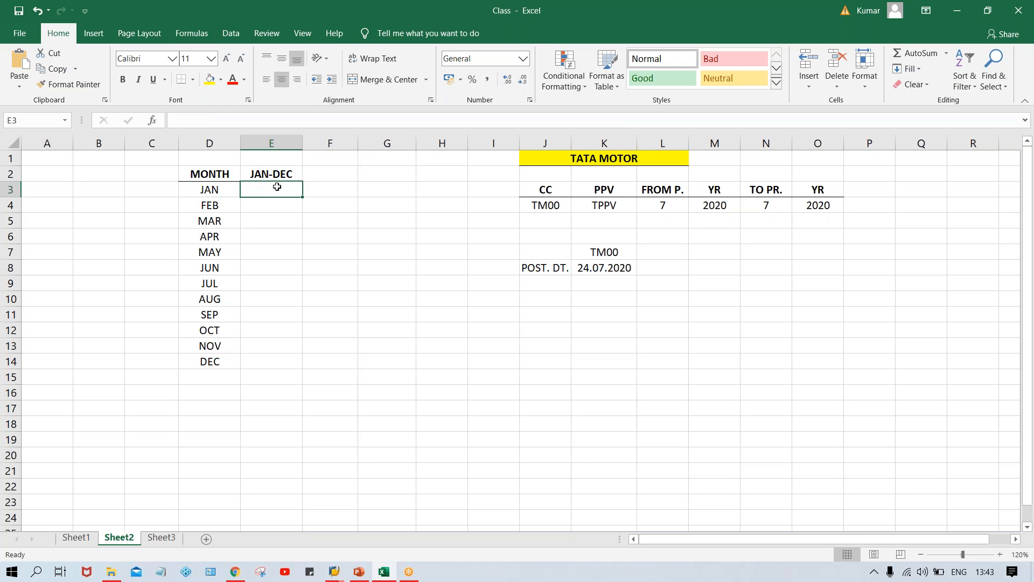
type("1")
key("Return")
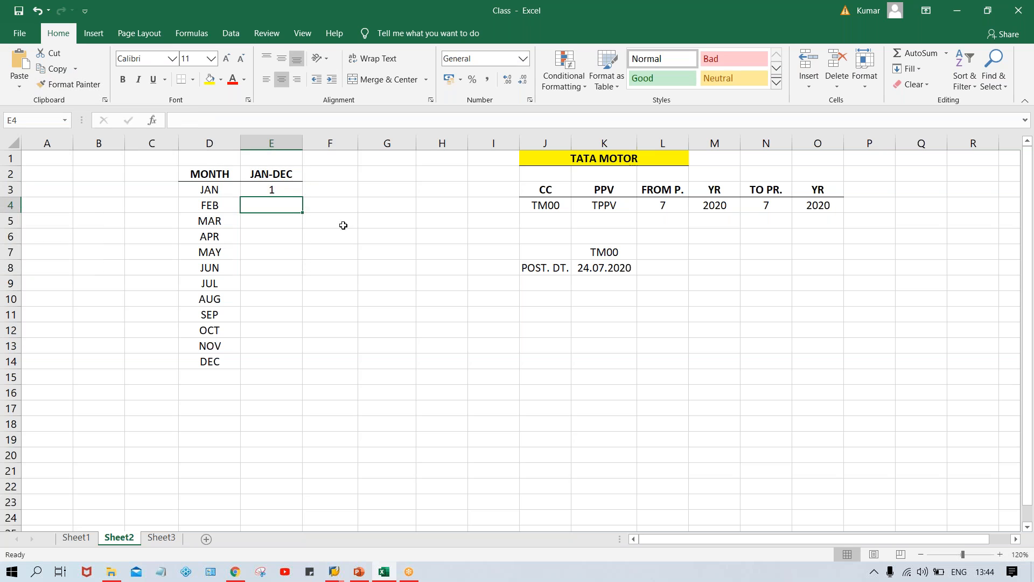
left_click(277, 190)
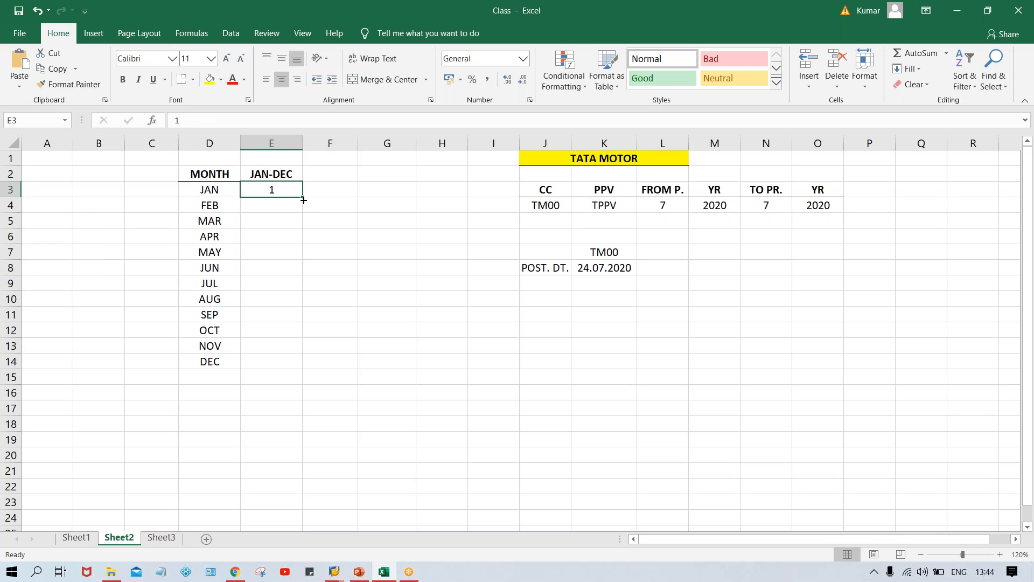
left_click_drag(304, 199, 303, 372)
left_click(318, 377)
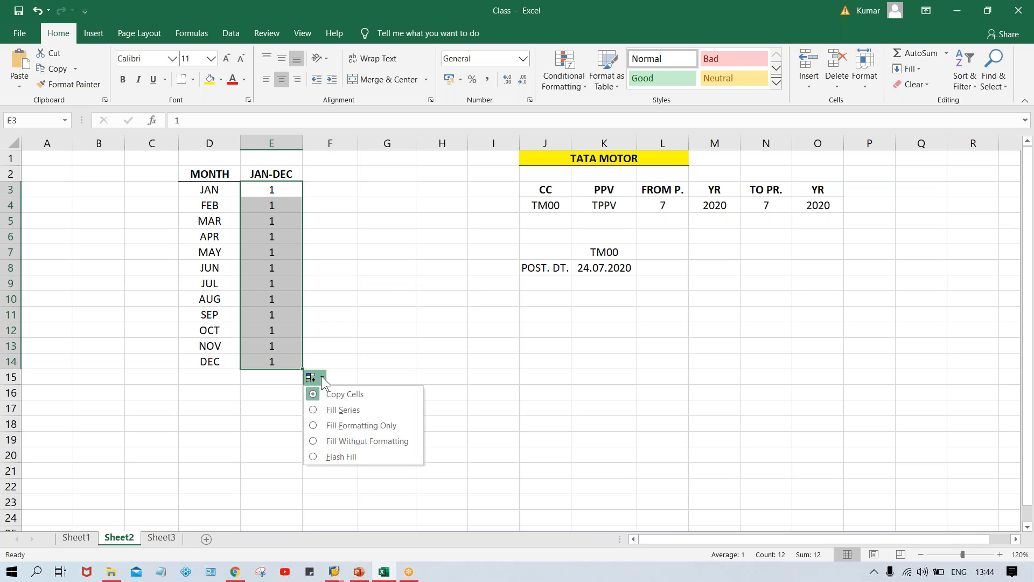
left_click(354, 410)
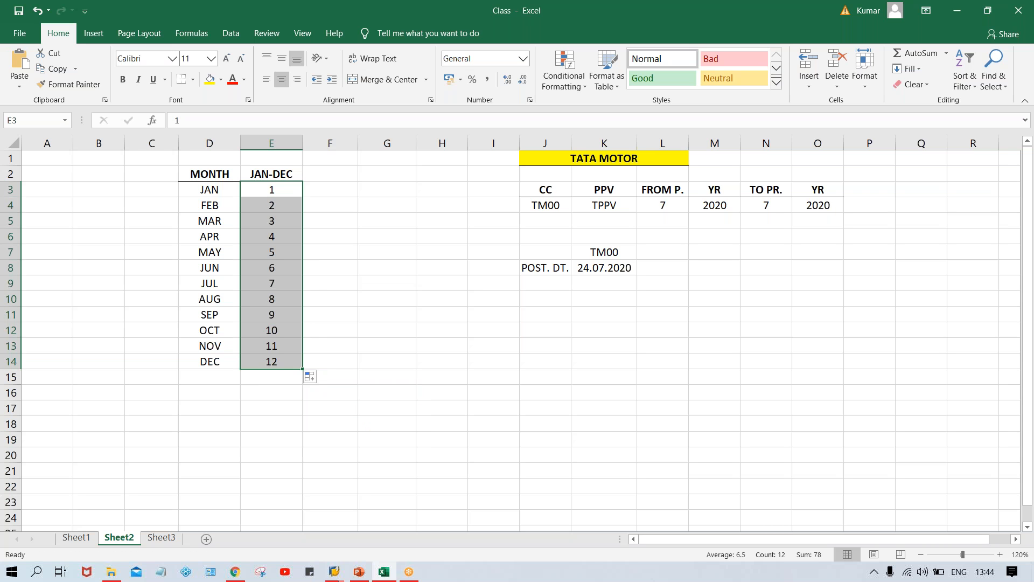
left_click(272, 363)
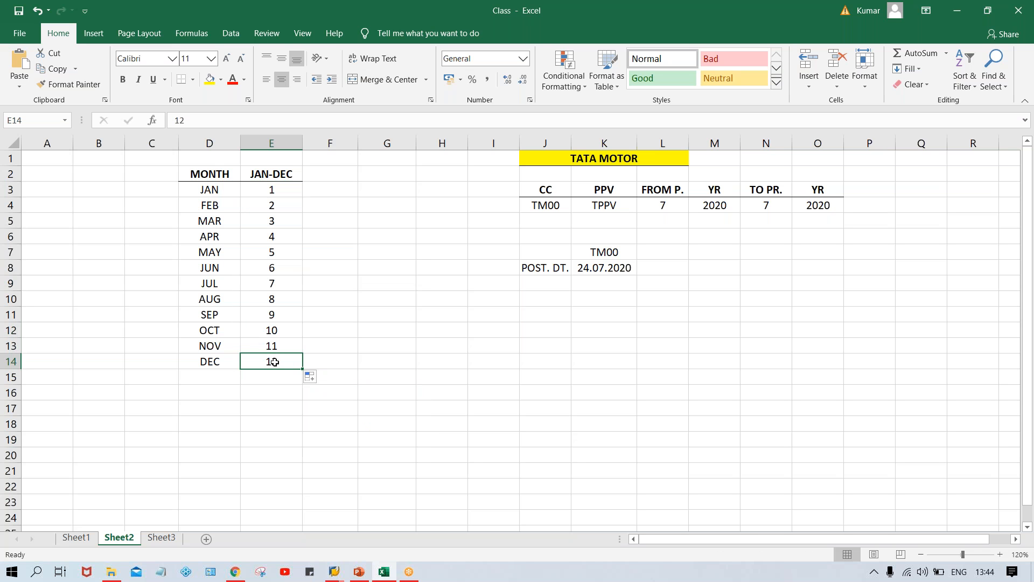
Add the bold heading APR-MAR in F2
left_click(335, 177)
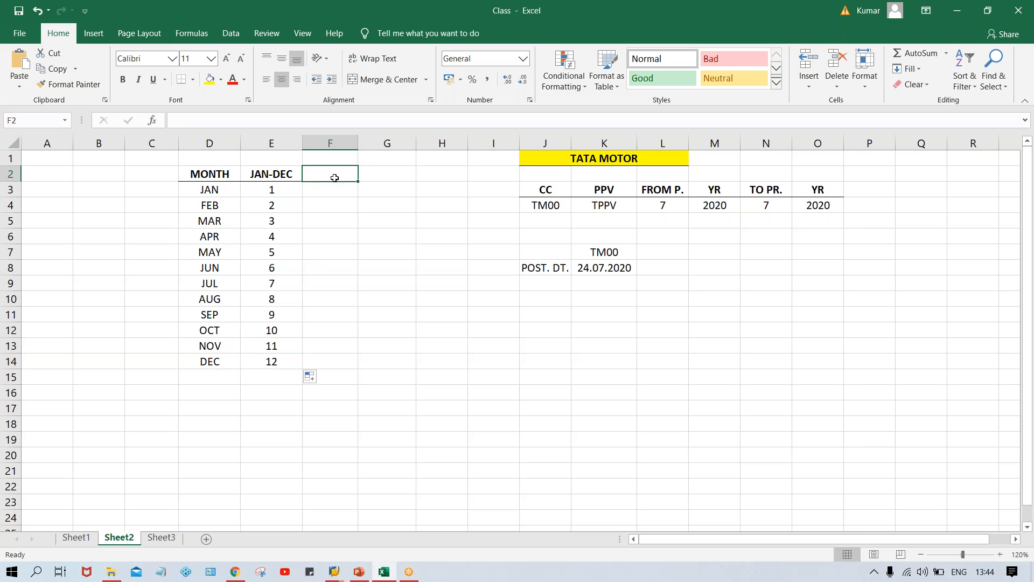
type("APR-MAR")
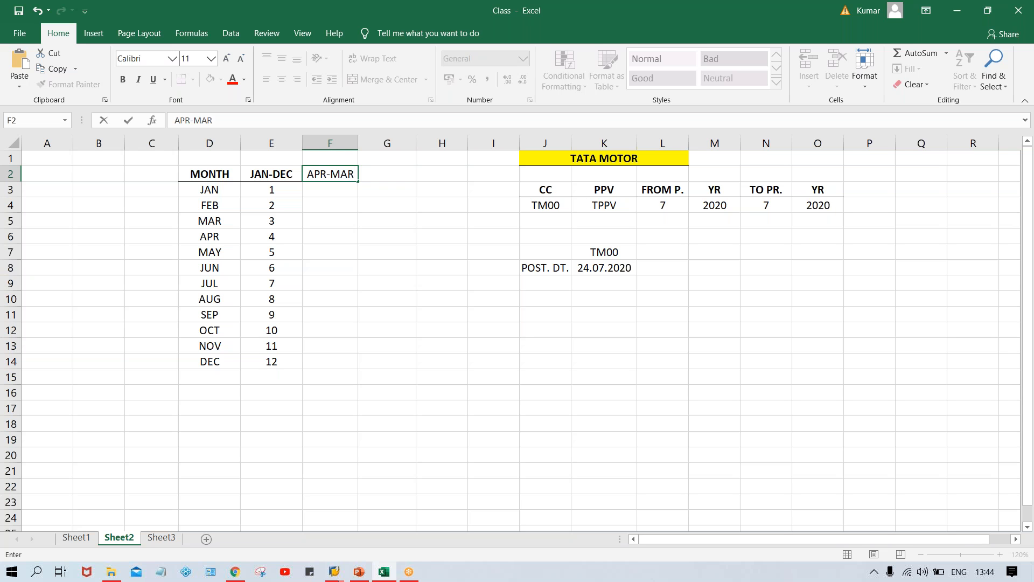
key("Return")
left_click(326, 173)
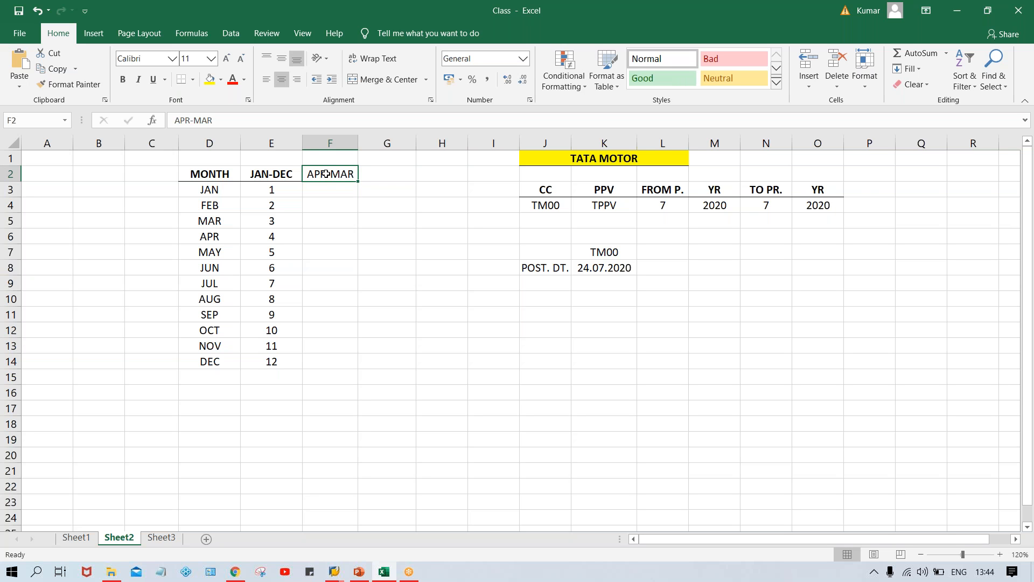
key("ctrl+b")
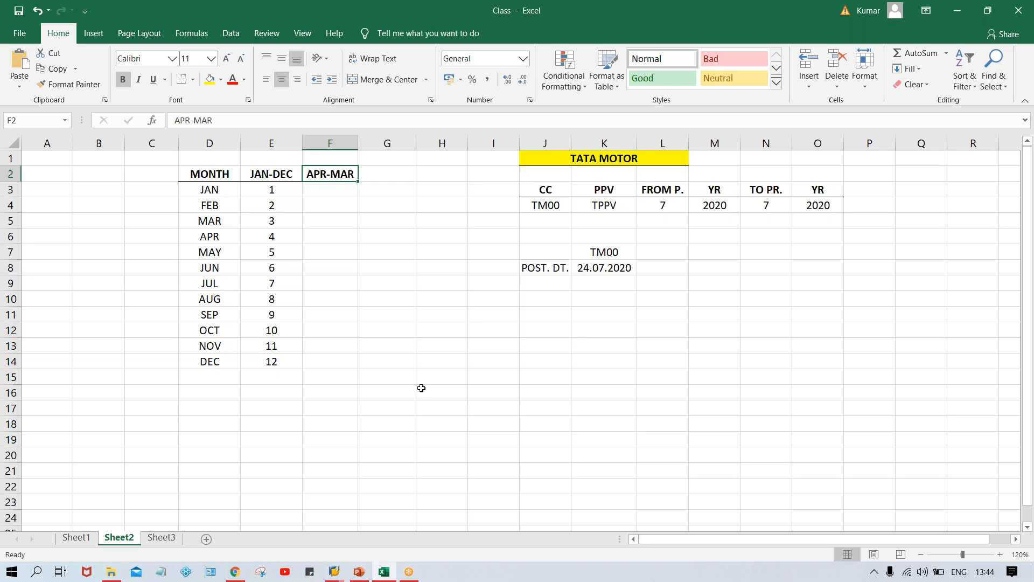
Number the months APR to DEC as a series from 1 to 9 in the APR-MAR column, starting in F6
left_click(212, 238)
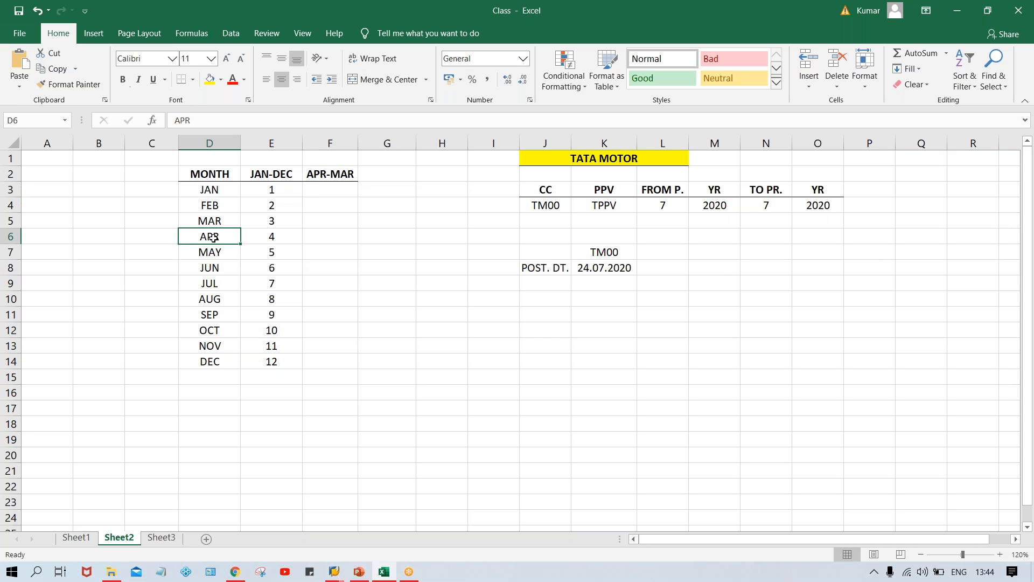
key("Right")
key("Right")
type("1")
key("Return")
left_click(337, 235)
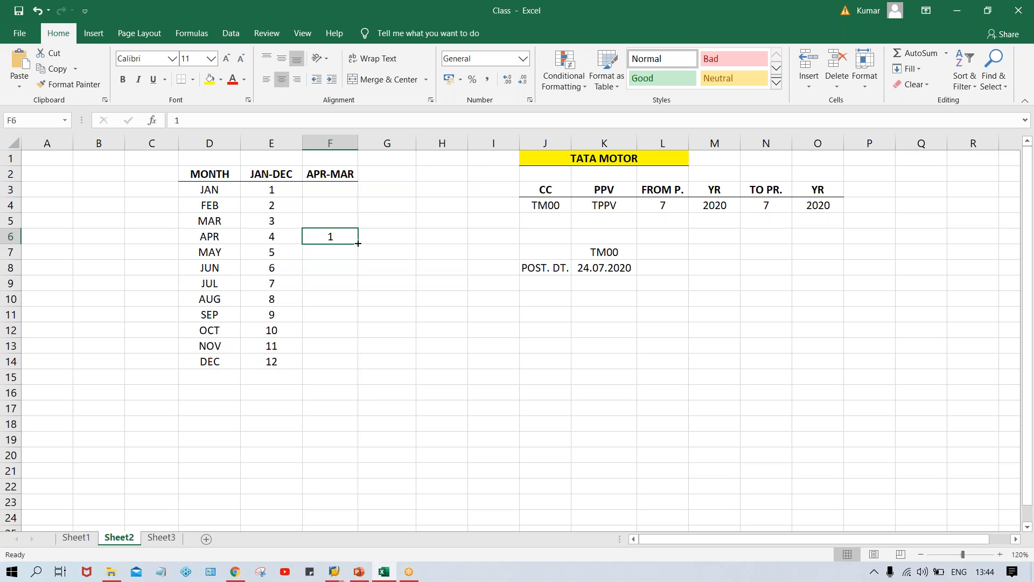
left_click_drag(359, 244, 358, 364)
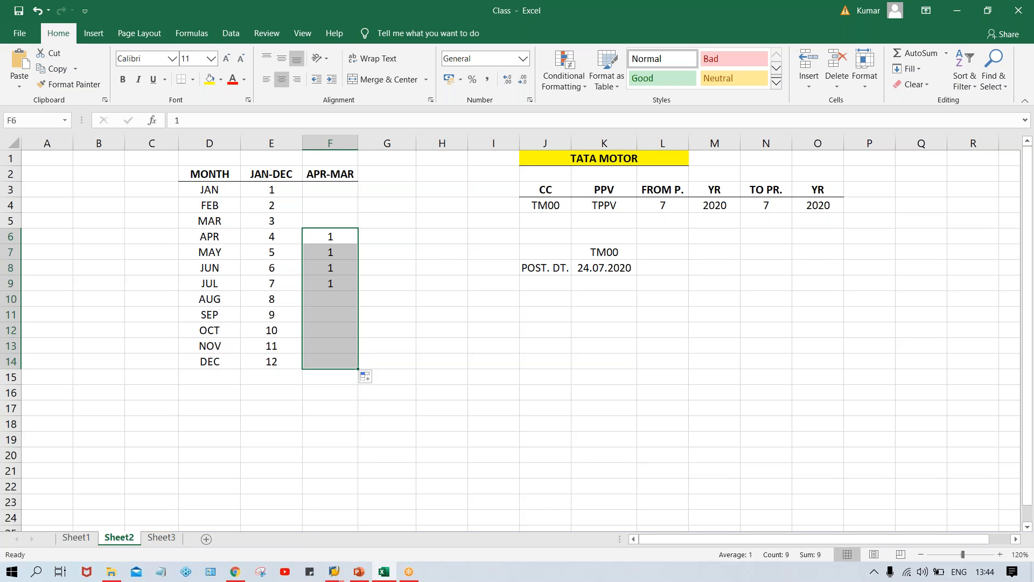
left_click(375, 380)
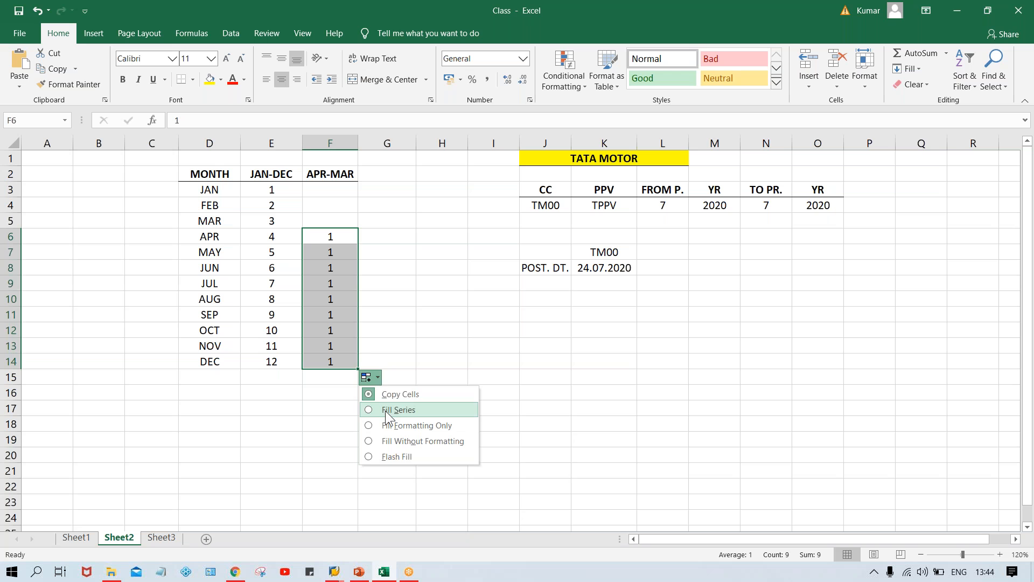
left_click(385, 410)
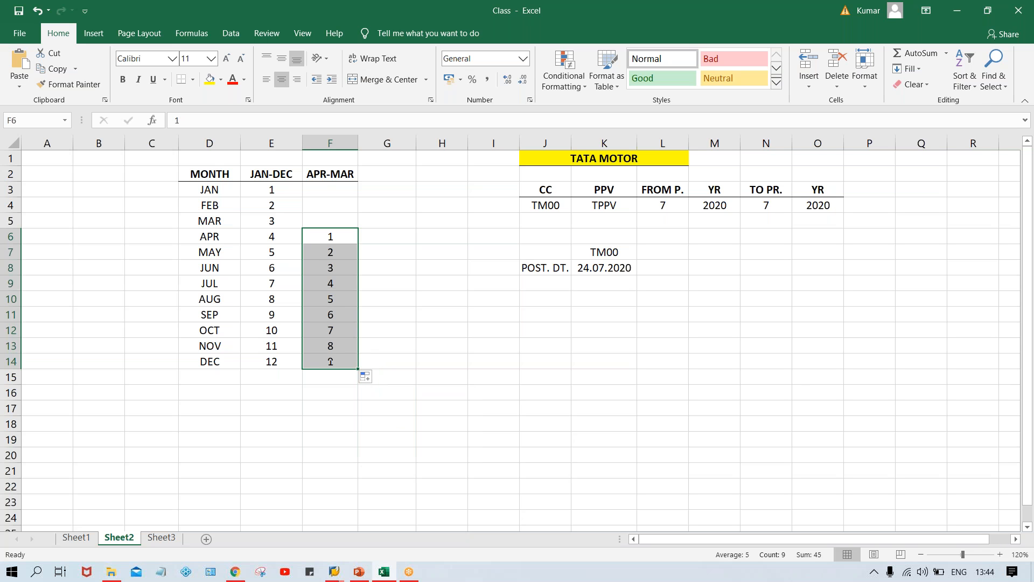
Enter 10, 11 and 12 for JAN, FEB and MAR in the APR-MAR column
left_click(327, 185)
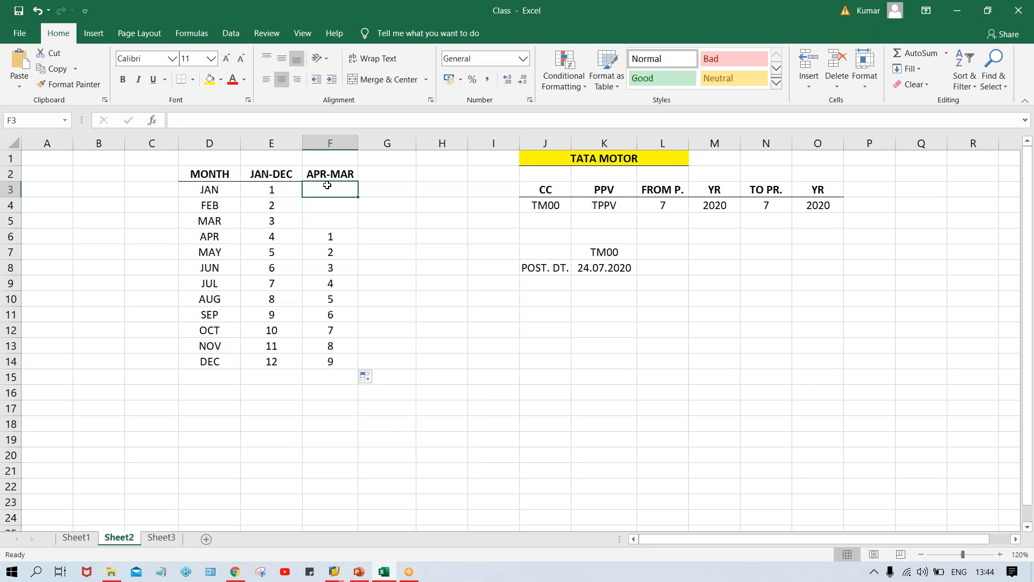
type("10")
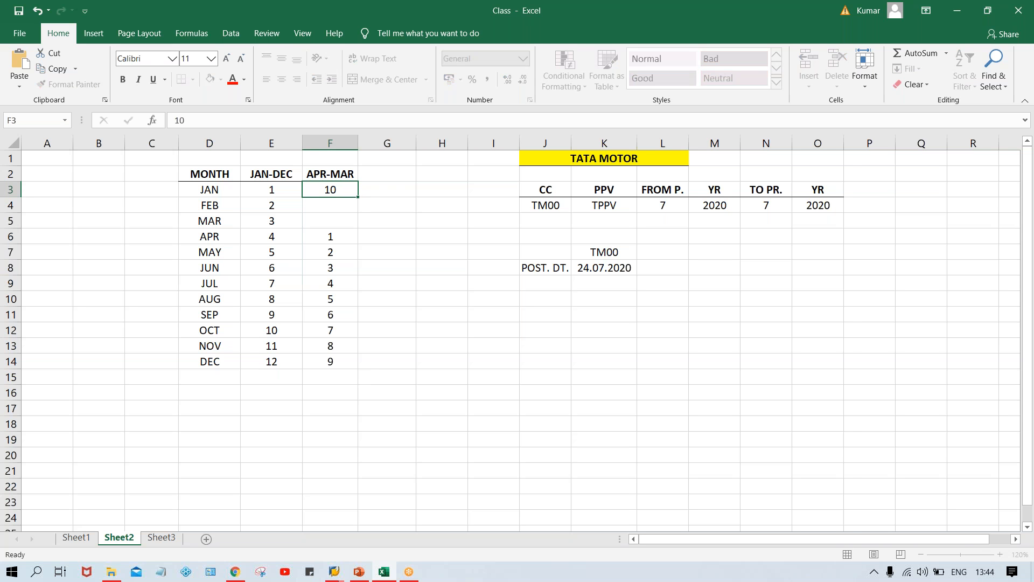
key("Return")
type("11")
key("Return")
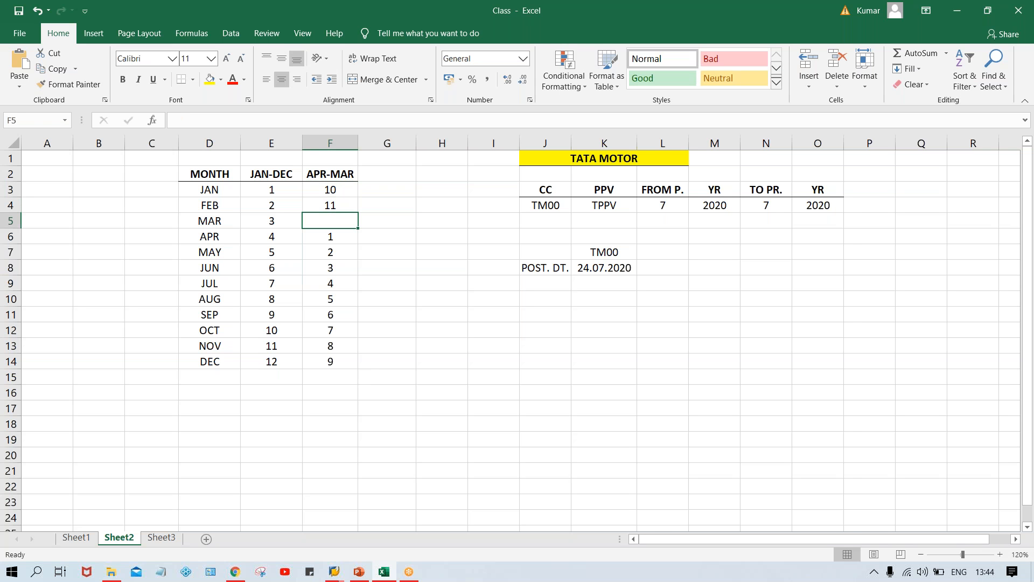
type("12")
key("Return")
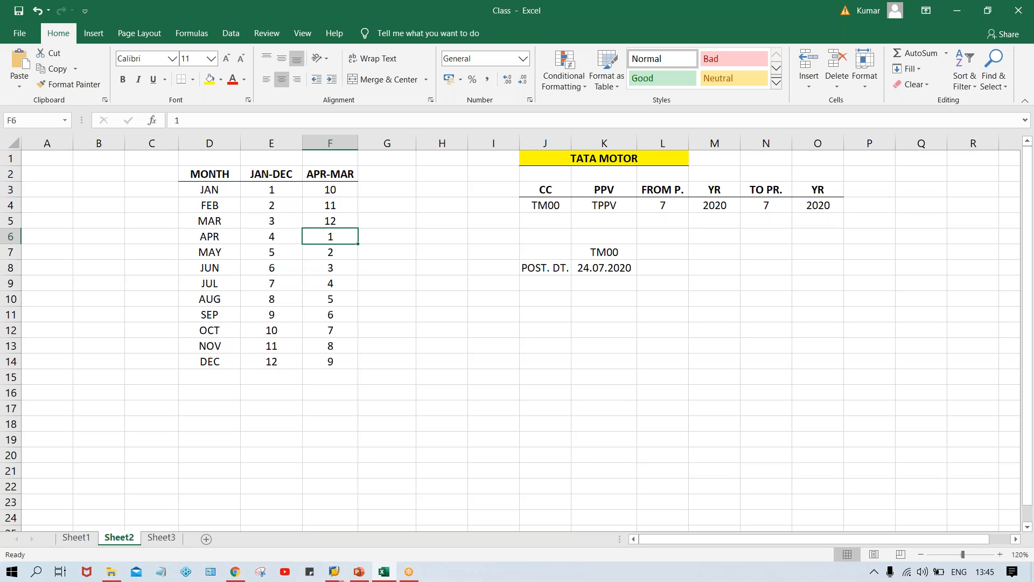
Add the heading FYV in I3 before the CC column of the TATA MOTOR table, with T0 below it in I4
left_click(599, 270)
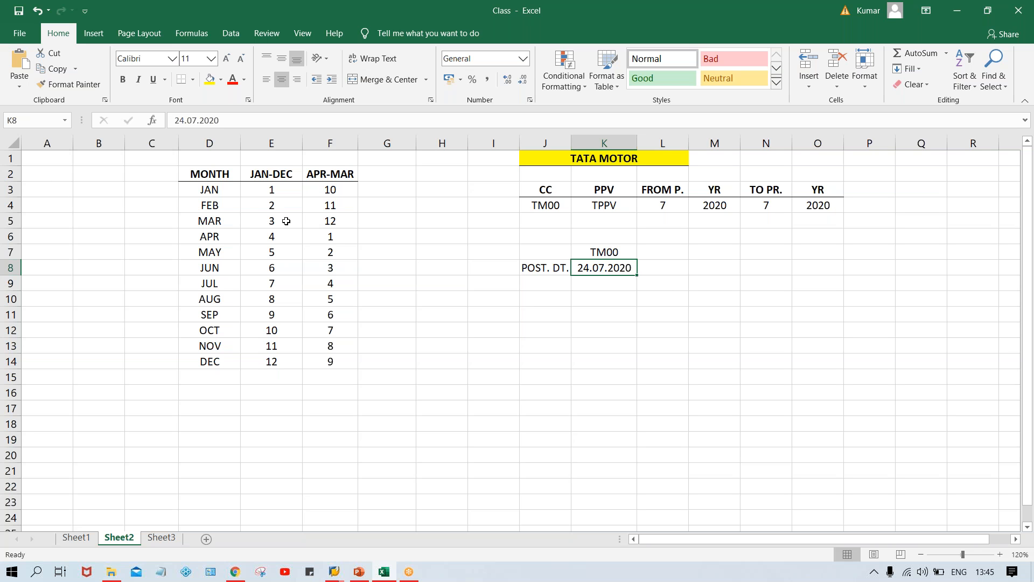
left_click(488, 188)
type("T0")
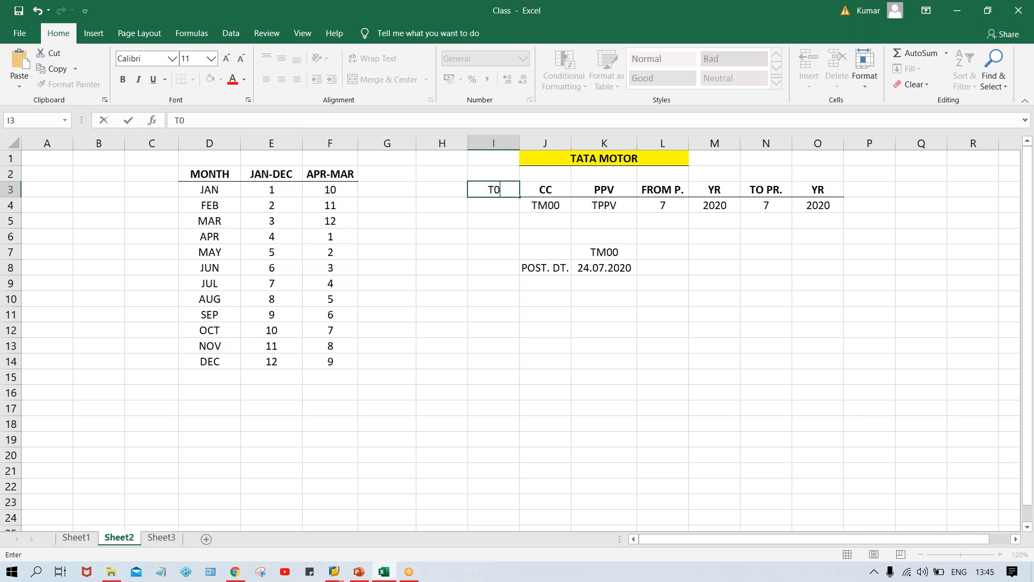
key("ctrl+Return")
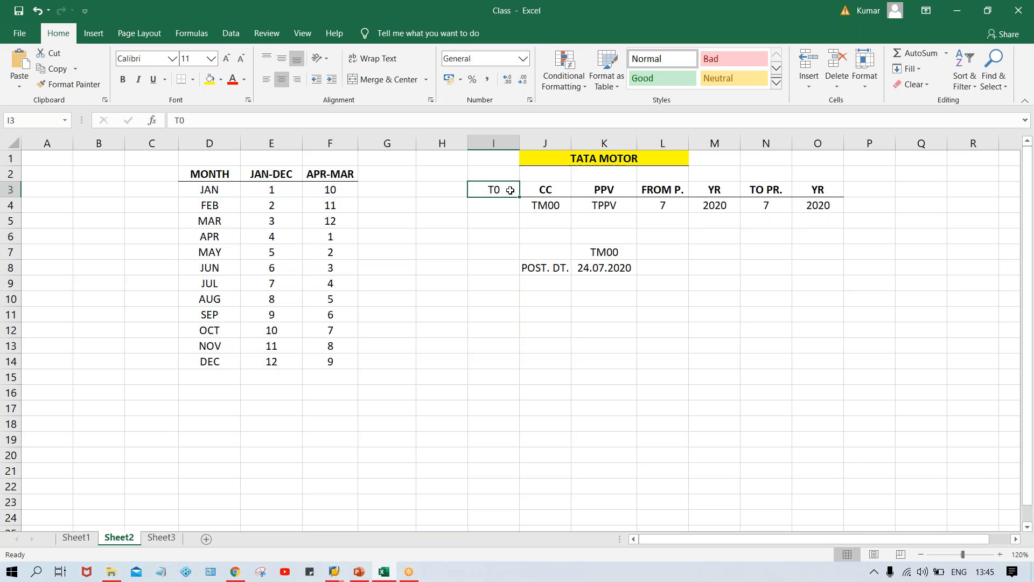
type("FYV")
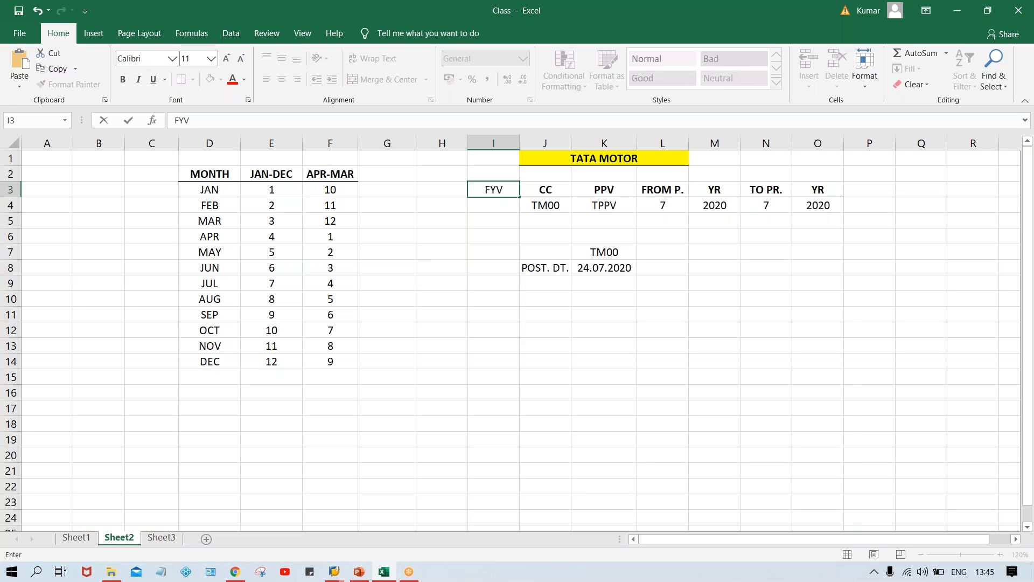
key("Return")
type("T0")
key("Return")
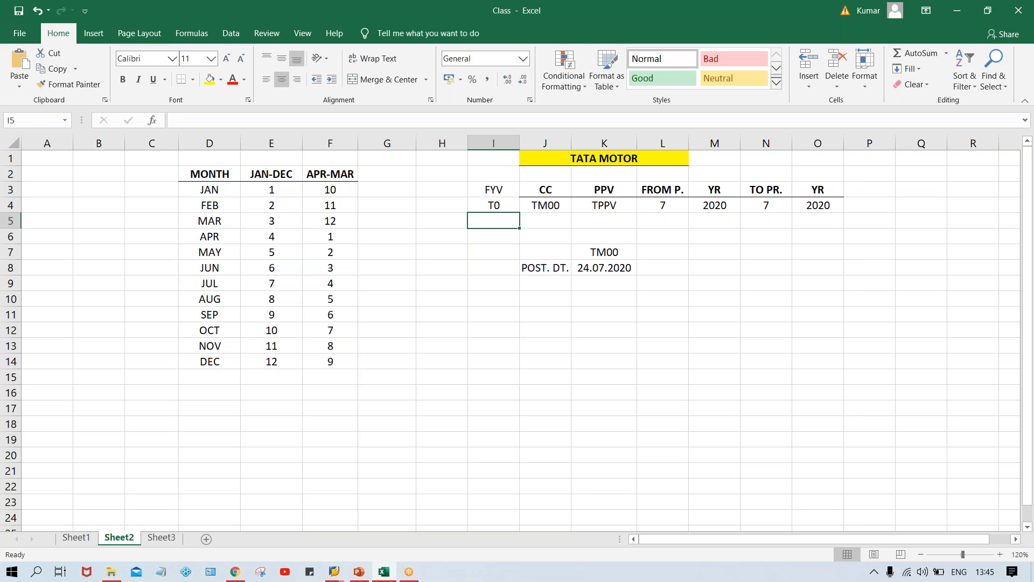
Make the FYV heading bold with a bottom border and highlight the company code TM00 in J4 in yellow
left_click(490, 189)
key("ctrl+b")
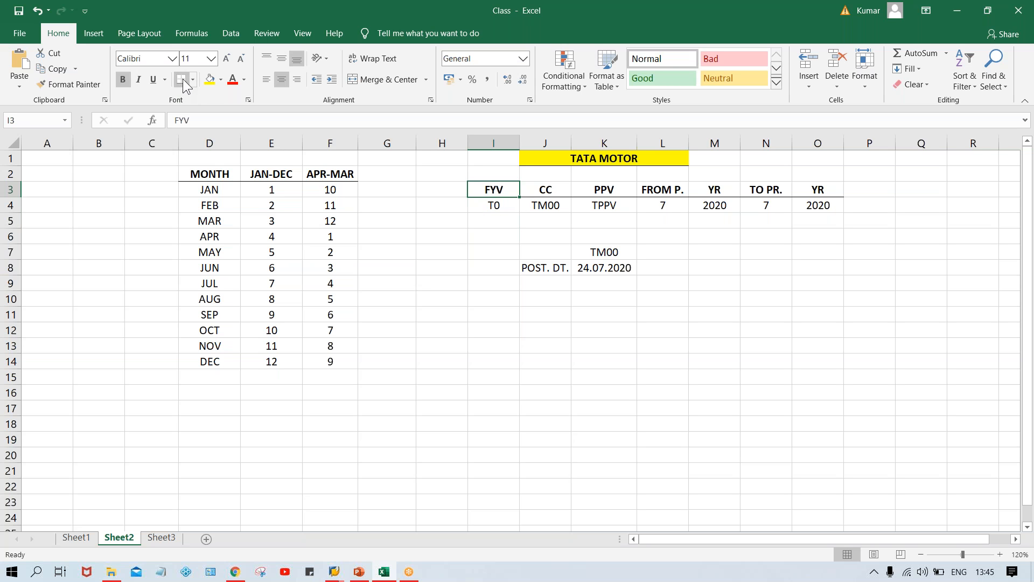
left_click(547, 207)
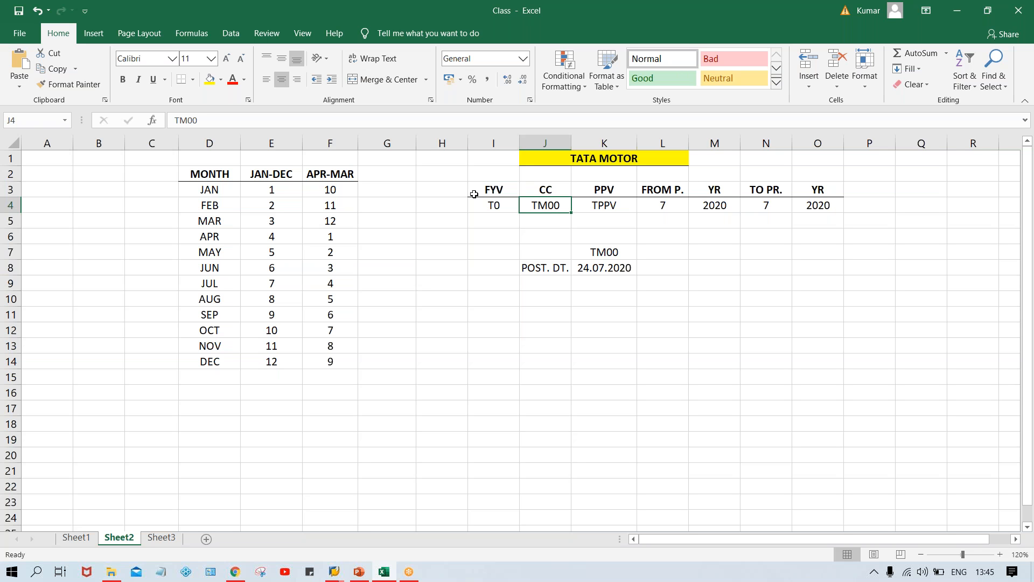
left_click(209, 79)
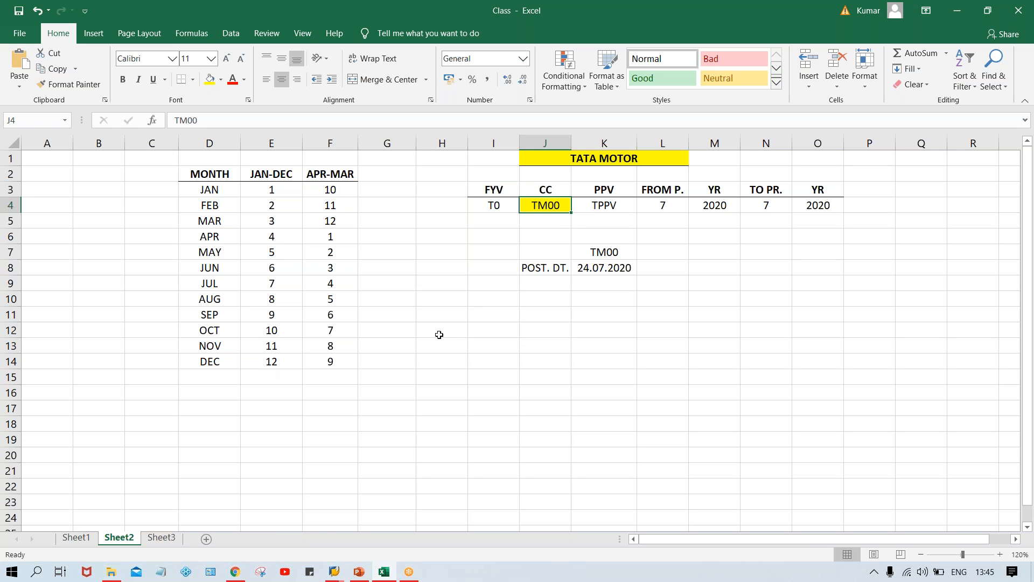
Switch to the SAP session showing the new OB29 fiscal year variant entries
key("alt+Tab")
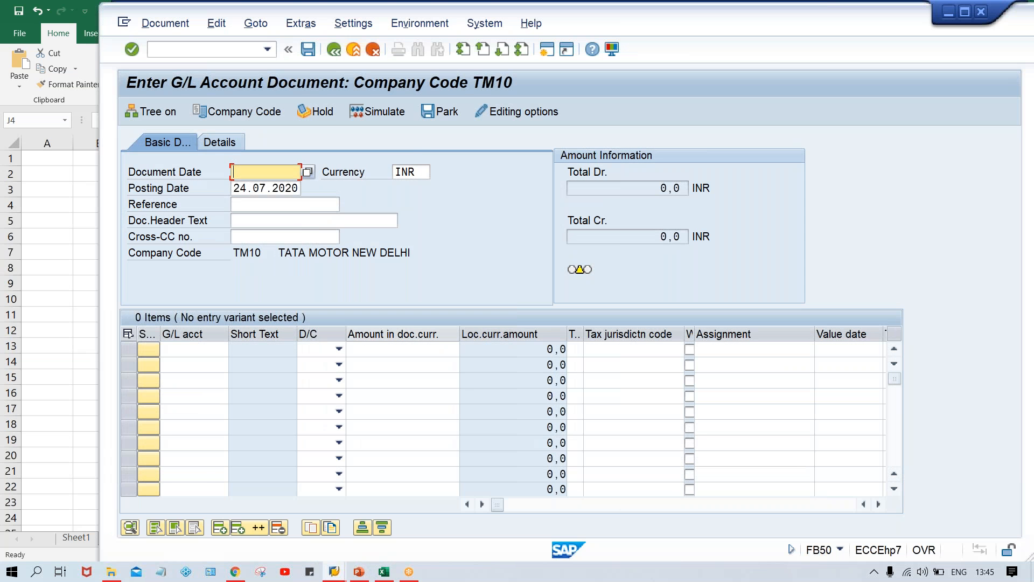
key("alt+Tab")
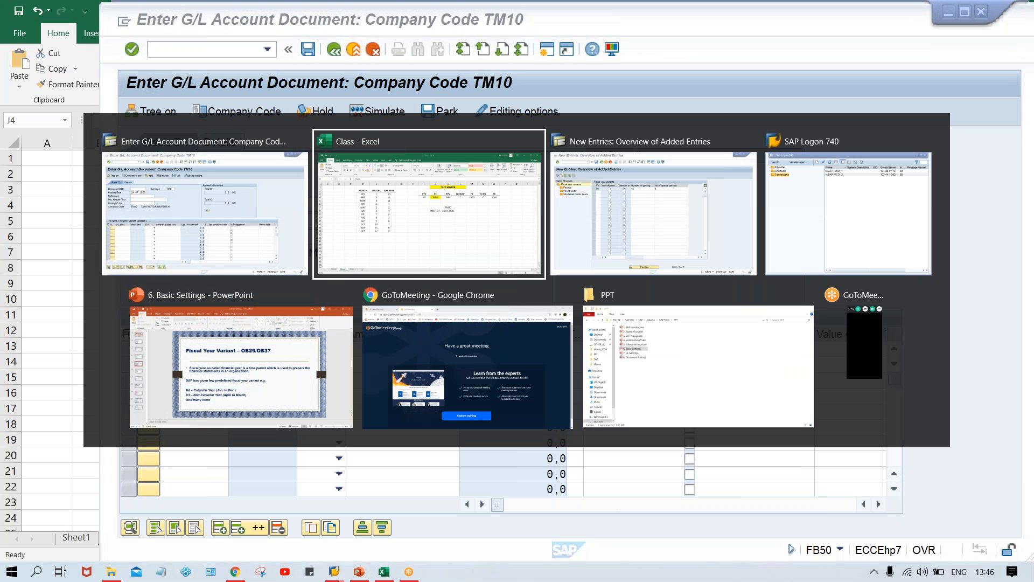
key("alt+Tab")
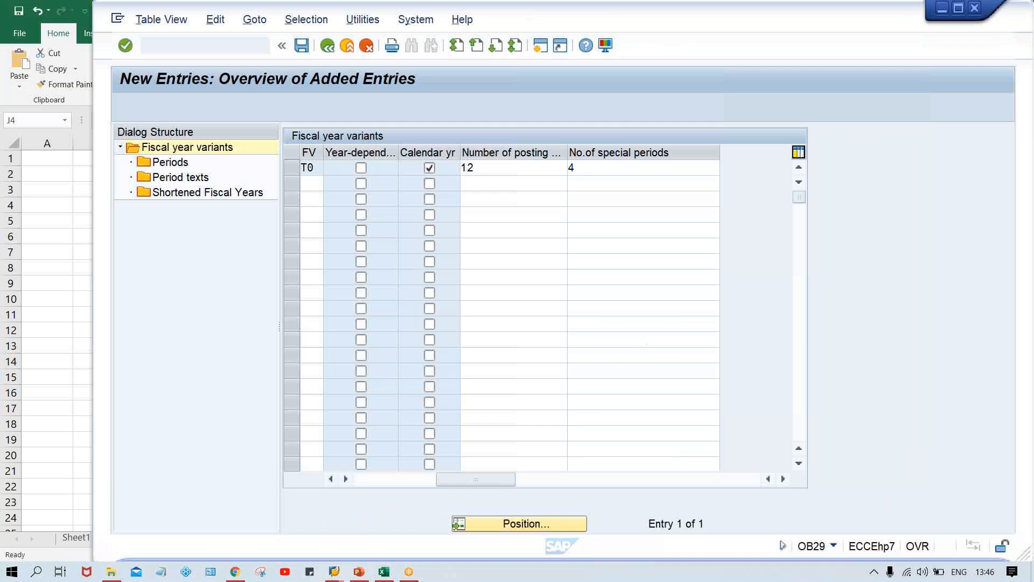
Clear the calendar year option for fiscal year variant T0 and save the entry
left_click(429, 166)
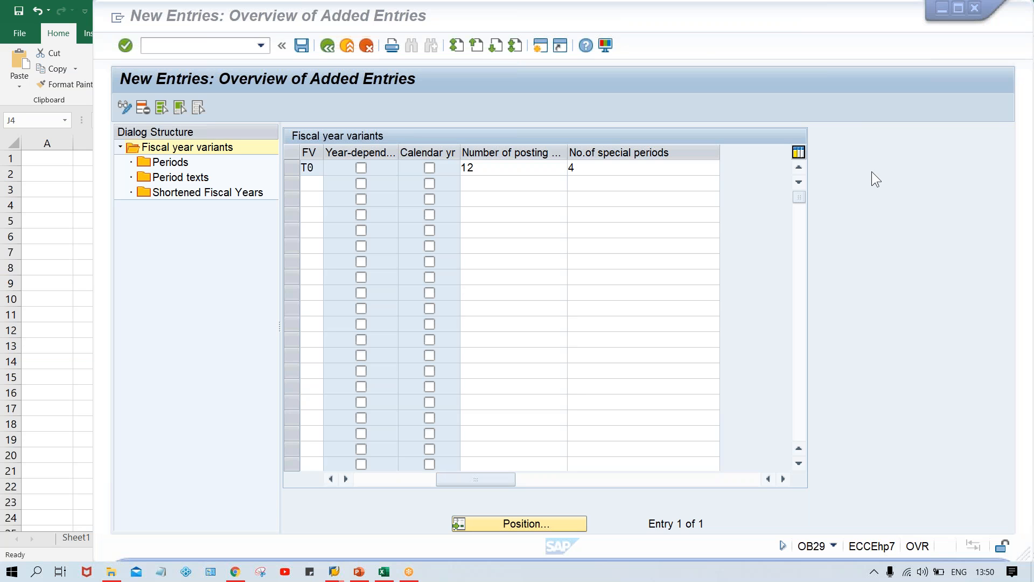
left_click(700, 86)
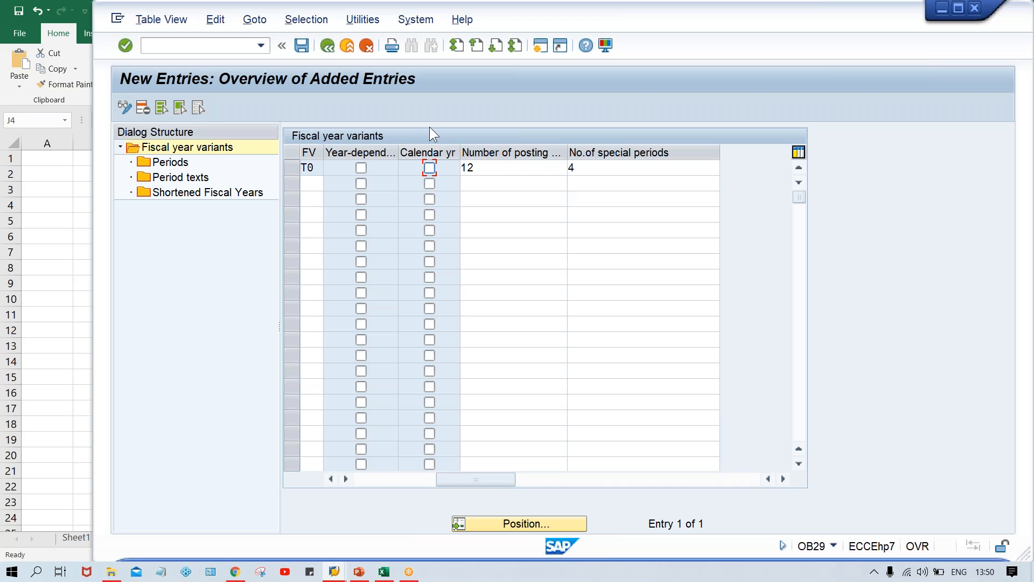
key("ctrl+s")
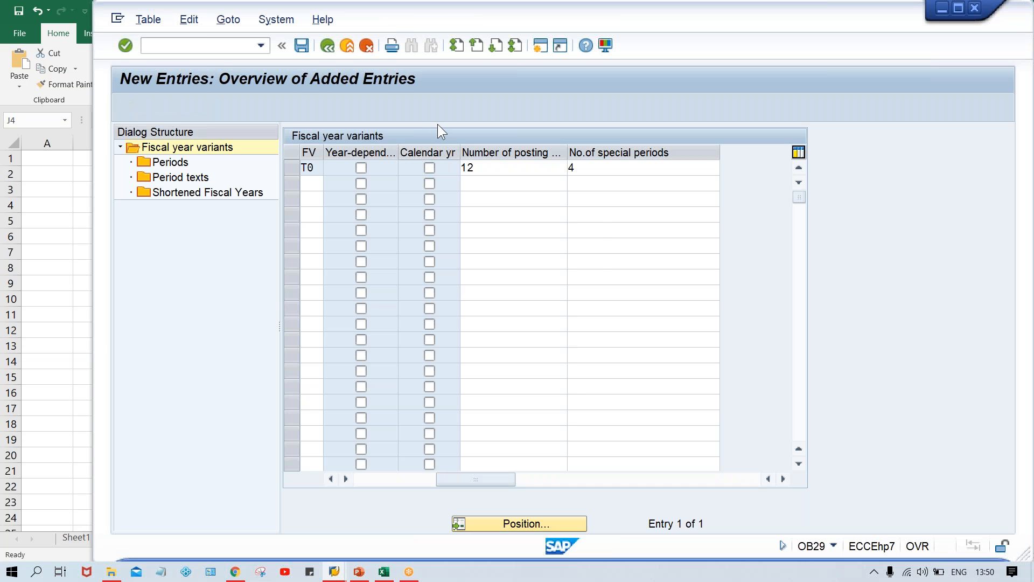
left_click(377, 274)
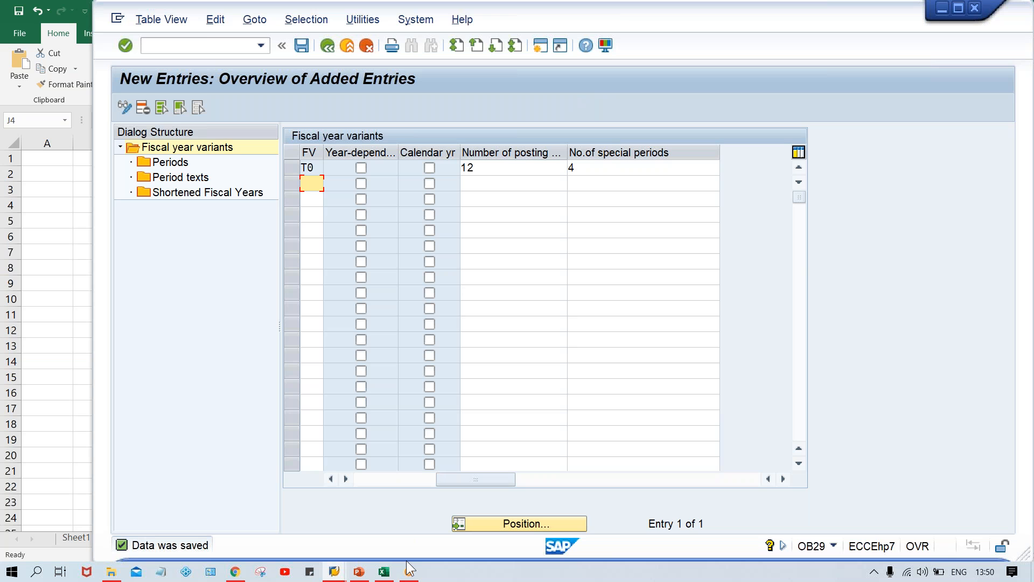
Switch to the Excel workbook and check April's period in the APR-MAR column
mouse_move(386, 574)
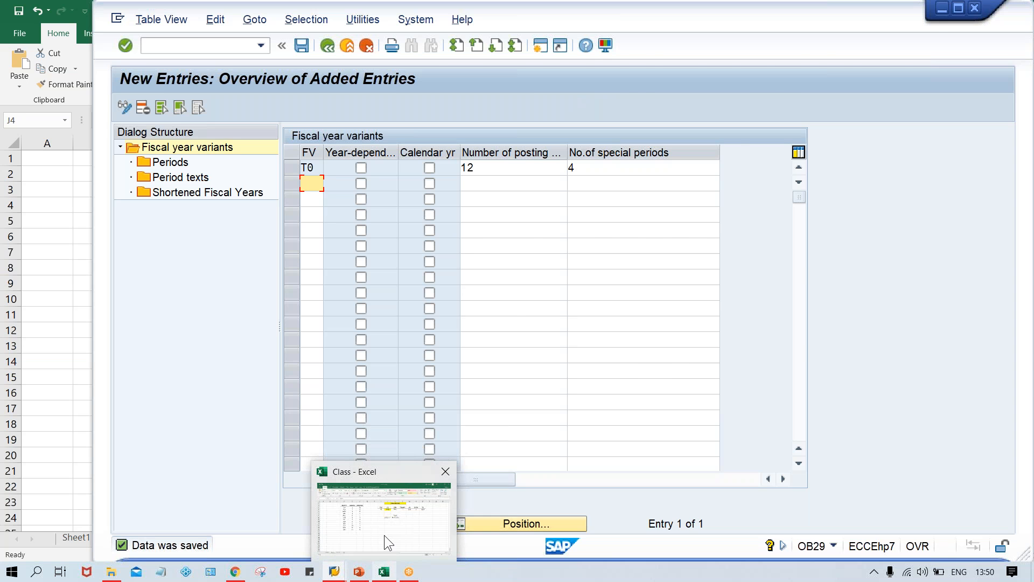
left_click(384, 535)
left_click(403, 349)
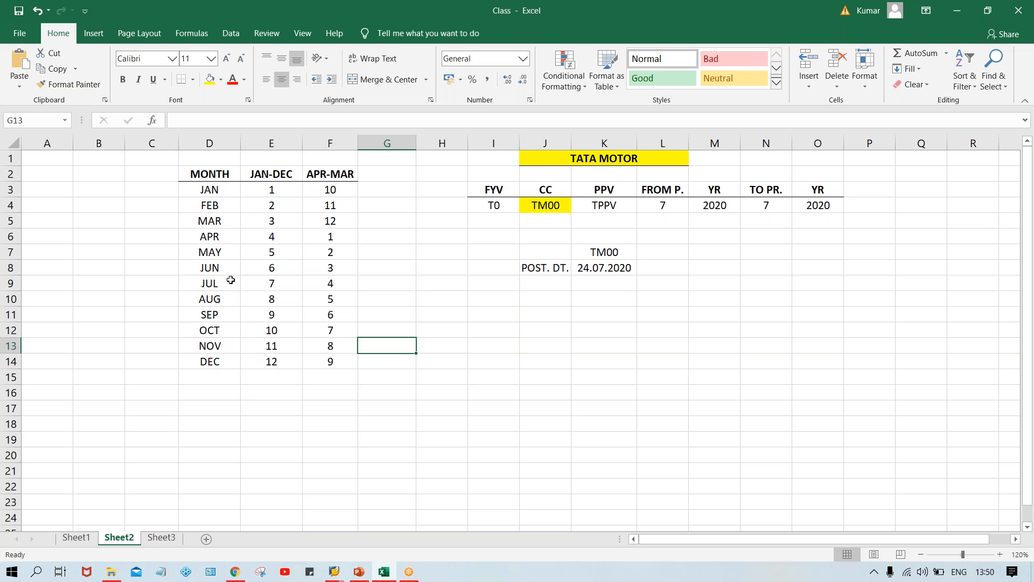
left_click(326, 238)
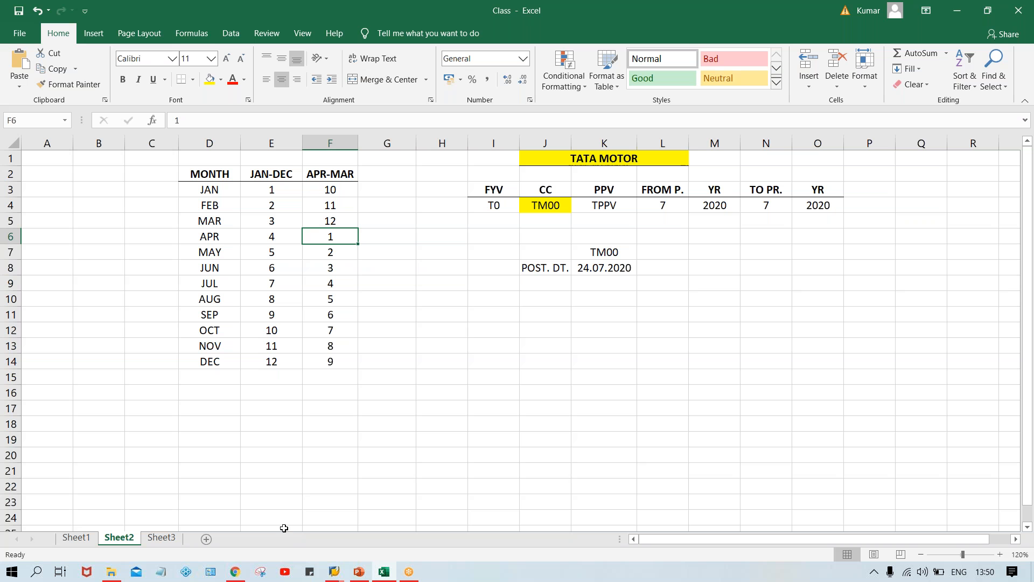
Switch to the SAP session for entering a G/L account document and look at its entry screen
mouse_move(334, 571)
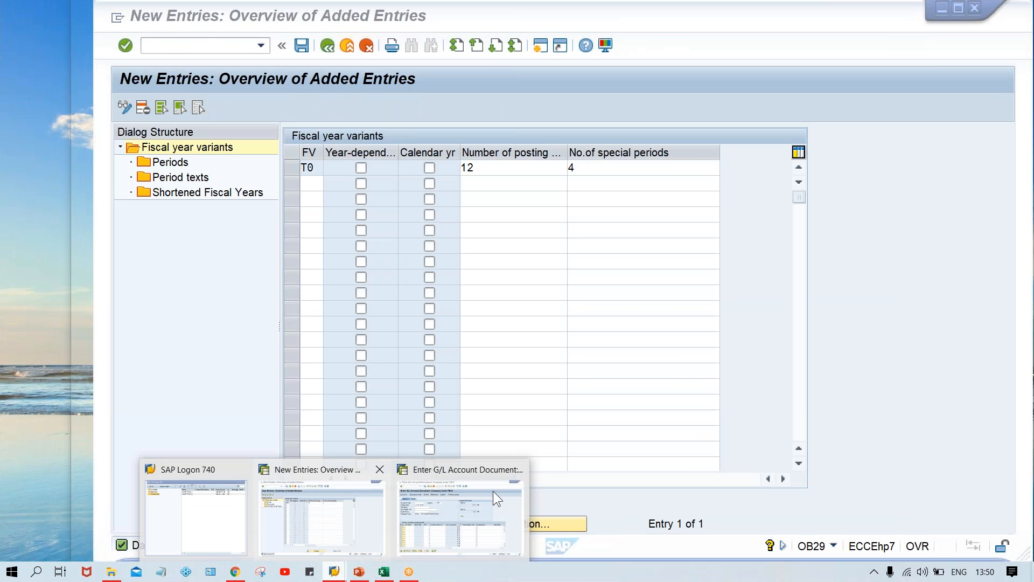
left_click(493, 490)
left_click(270, 253)
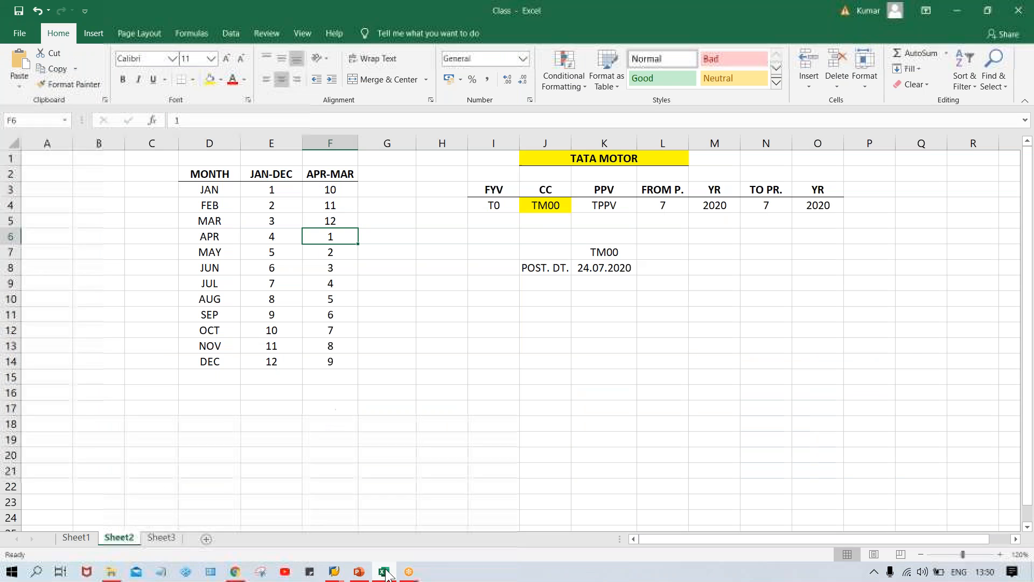
Return to Excel and examine TM00's fiscal year variant, posting period variant and posting date against July's period in the JAN-DEC and APR-MAR columns
left_click(383, 572)
left_click(542, 207)
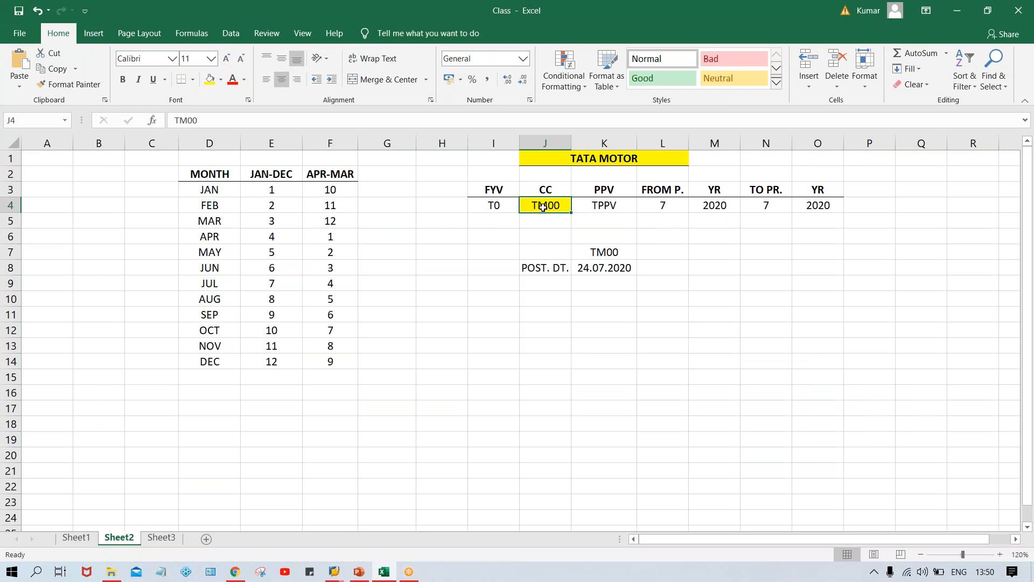
left_click(492, 208)
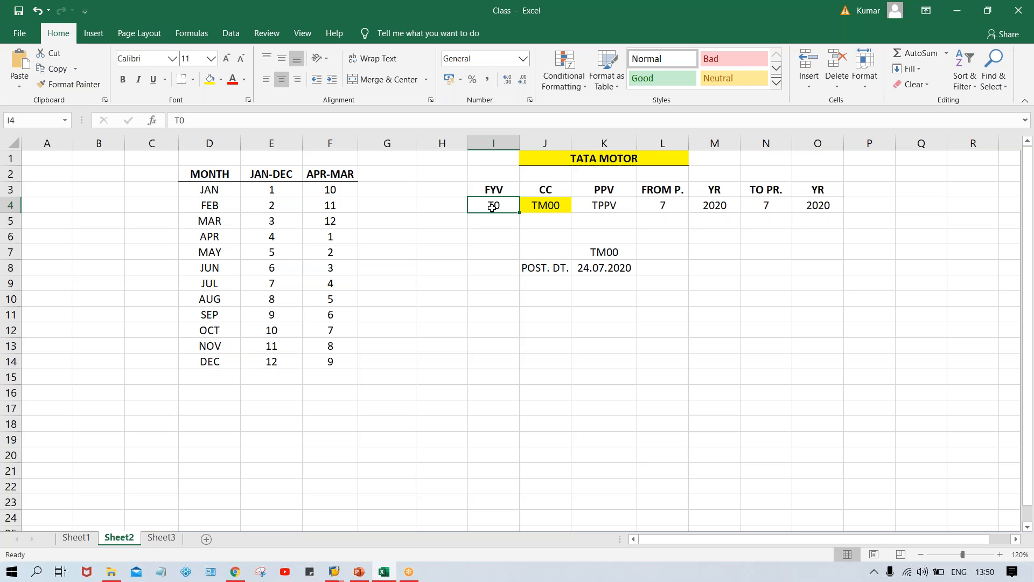
left_click(595, 207)
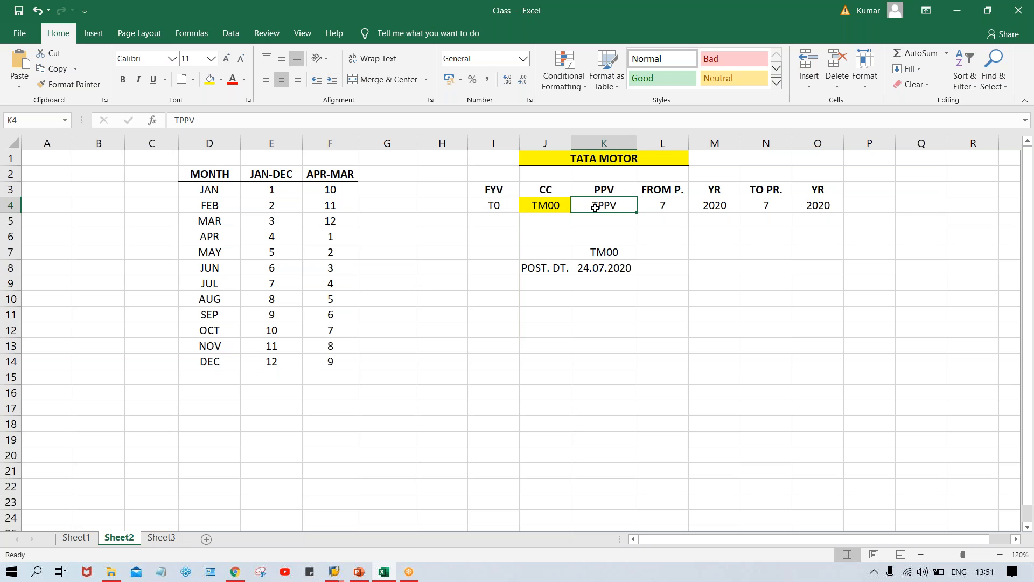
left_click(593, 270)
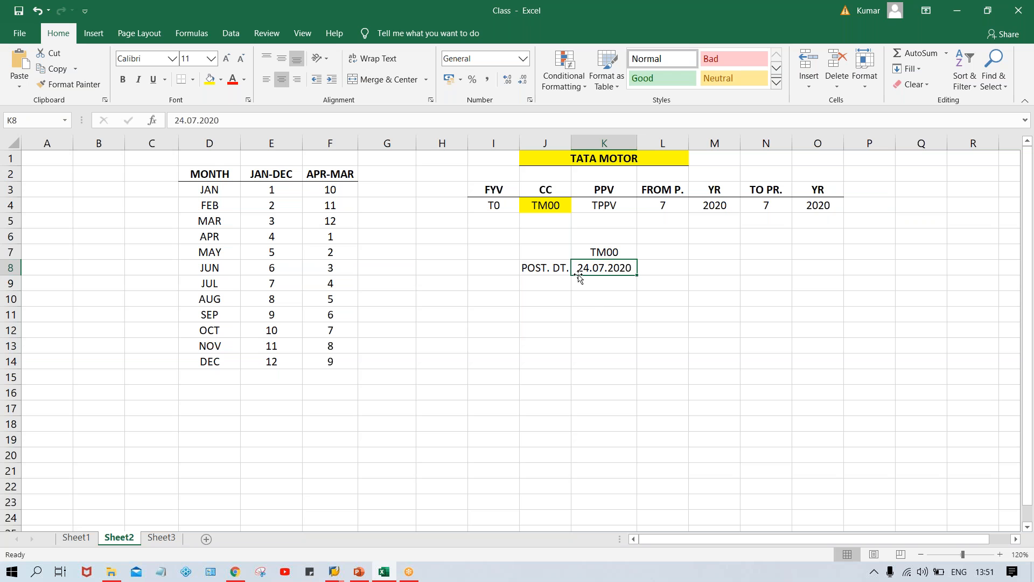
left_click(211, 266)
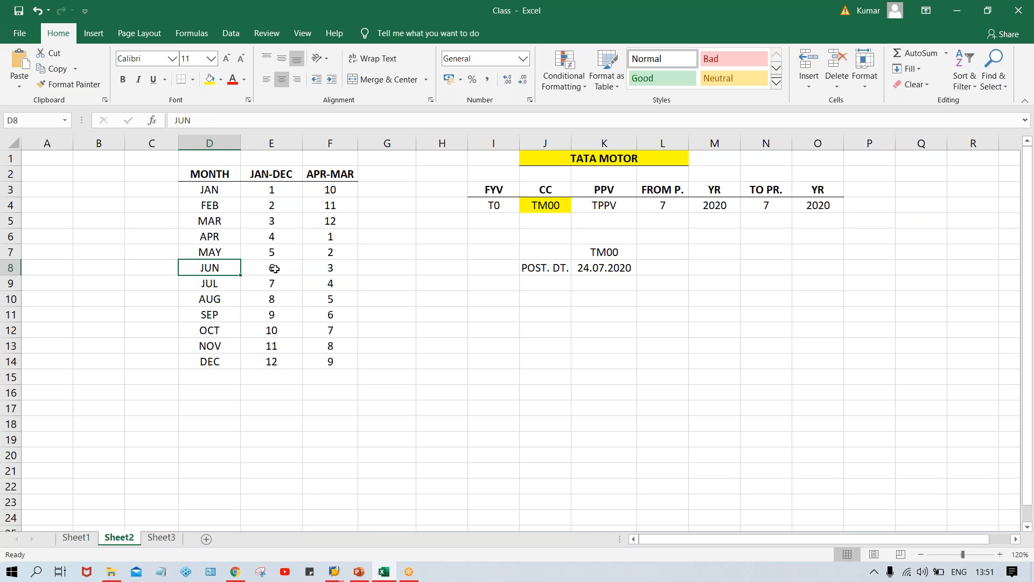
left_click(267, 288)
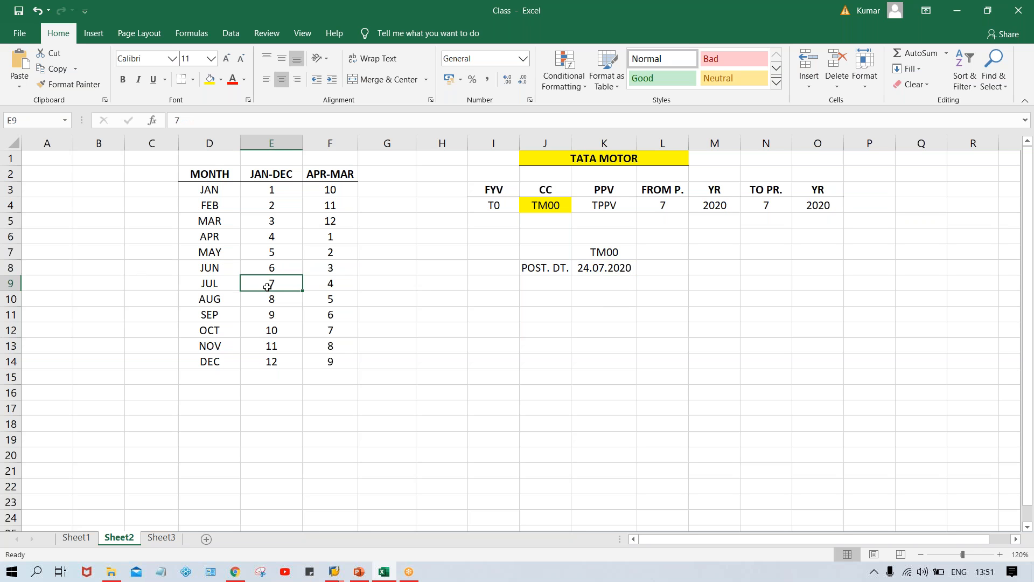
left_click(220, 286)
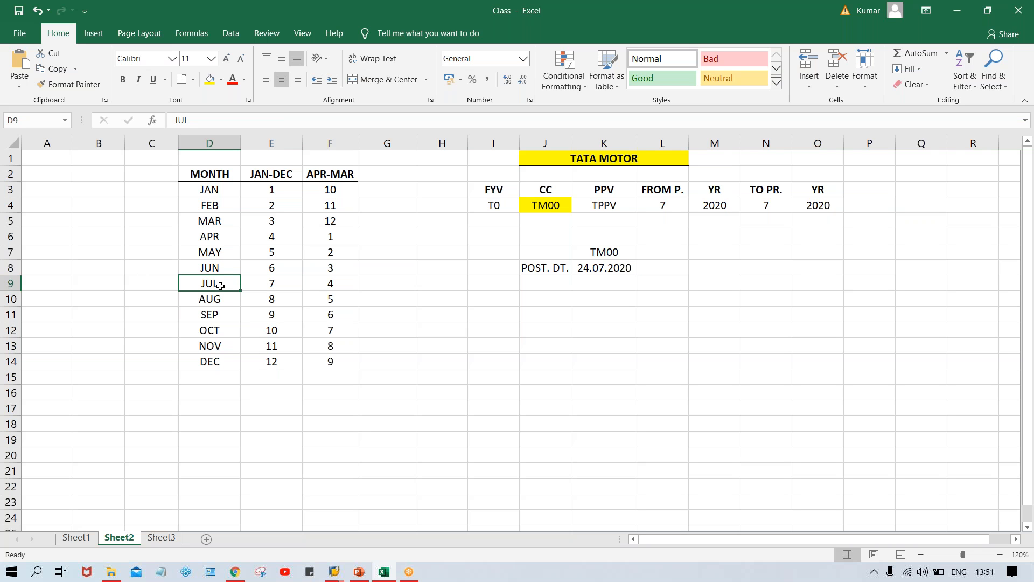
left_click(323, 282)
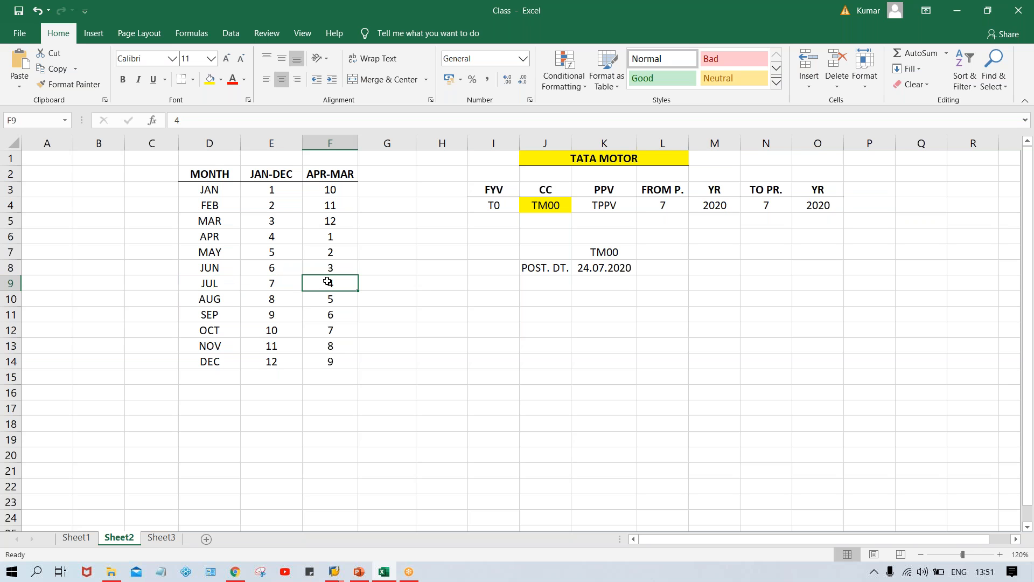
Set both FROM P. and TO PR. in the TATA MOTOR table to 4
left_click(666, 210)
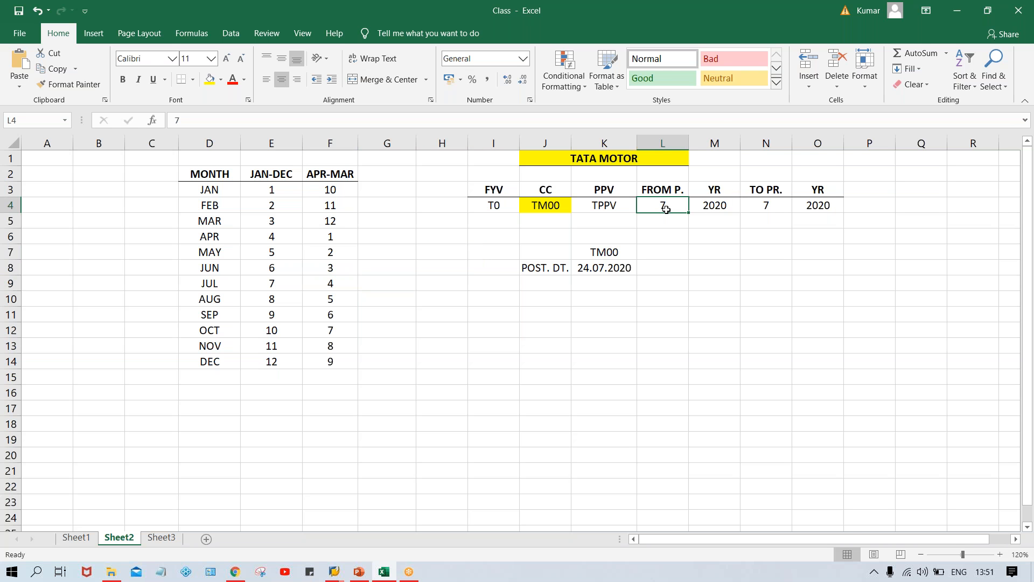
type("4")
key("Tab")
key("Tab")
type("4")
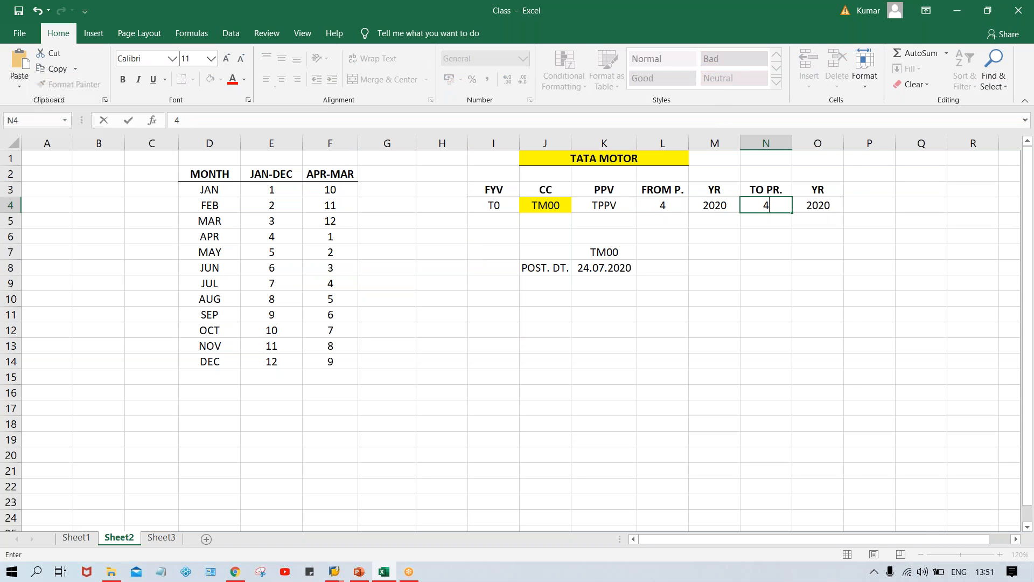
left_click(660, 208)
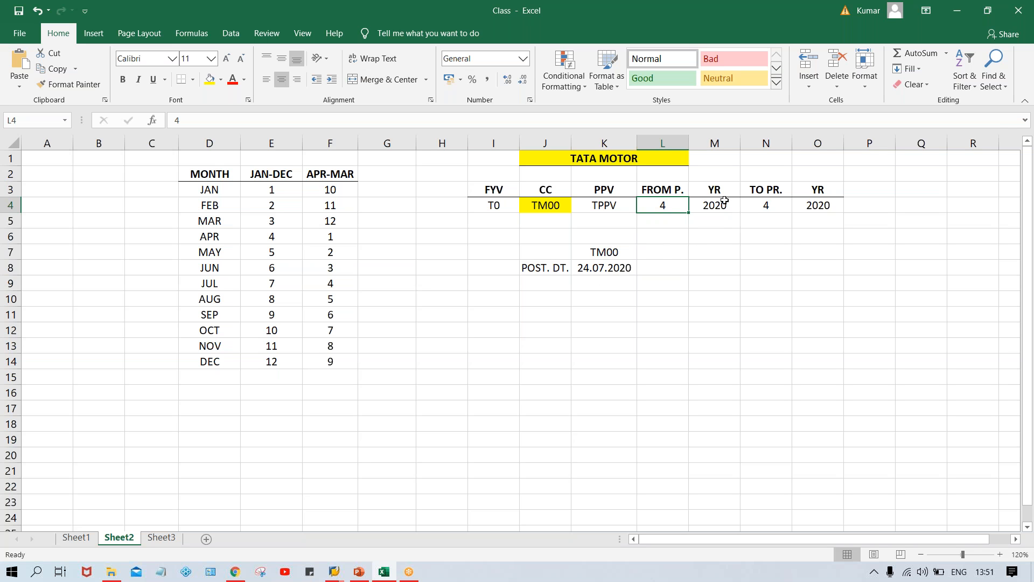
Change the month in TM00's posting date to make it 24.12.2020
double_click(601, 268)
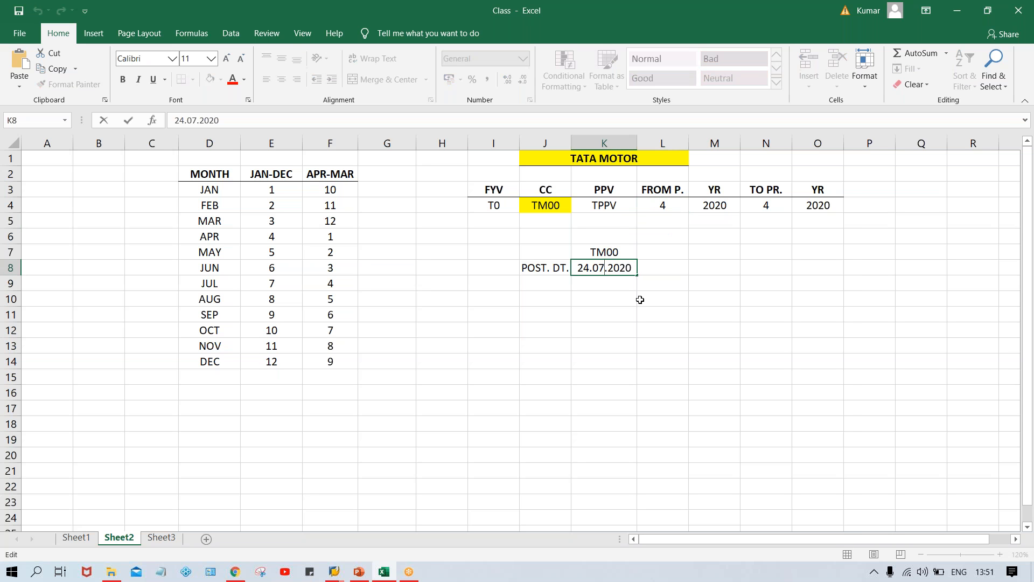
key("BackSpace")
key("BackSpace")
type("12")
key("Return")
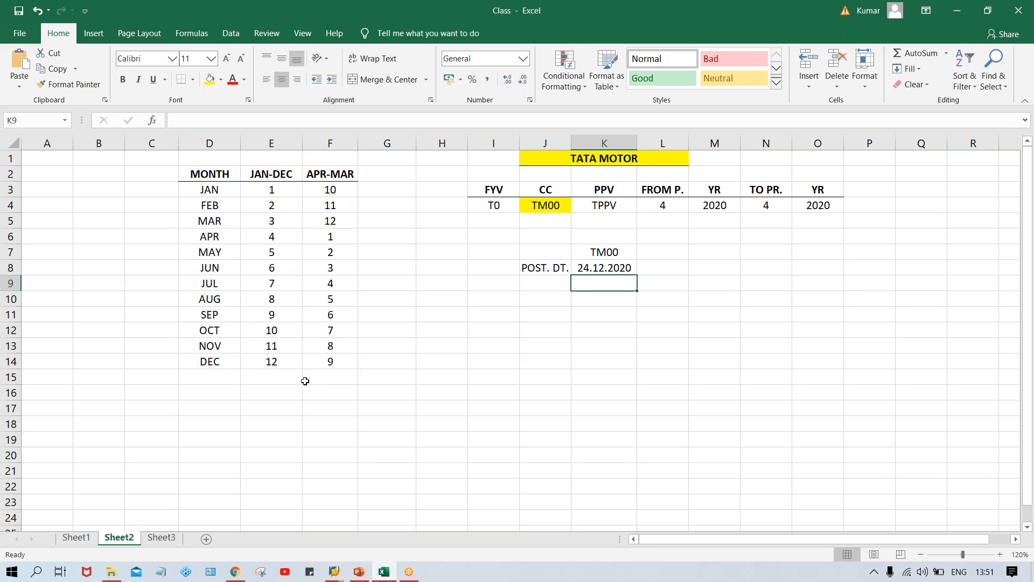
Look up December's period in the APR-MAR column and set both FROM P. and TO PR. to 9
left_click(274, 363)
left_click(330, 362)
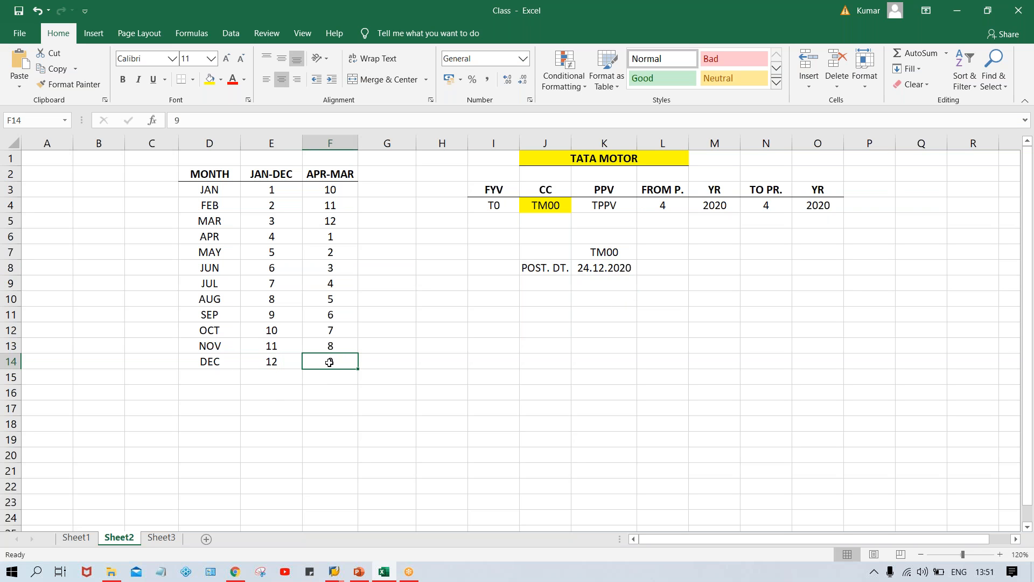
left_click(661, 204)
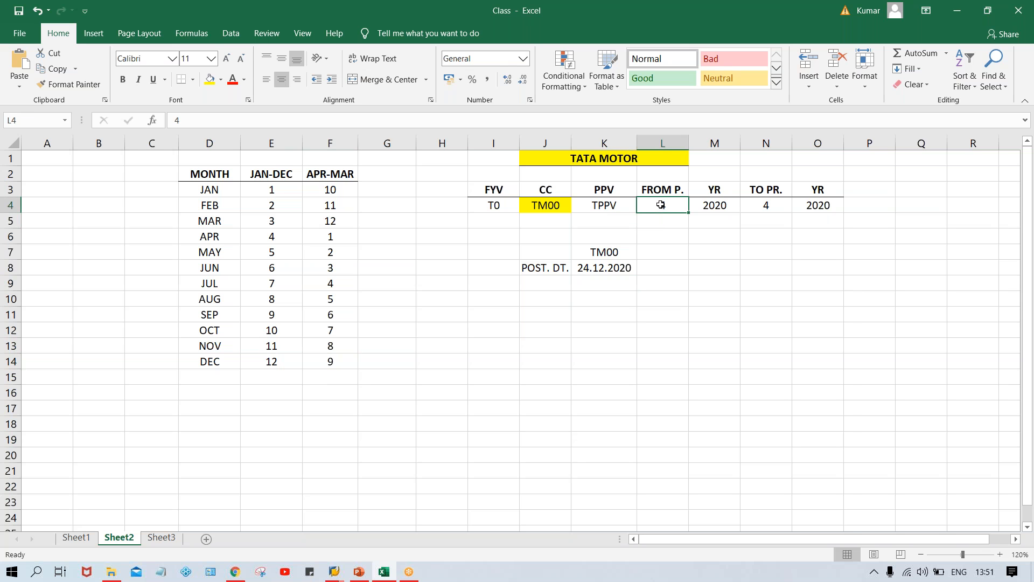
type("9")
key("Tab")
key("Tab")
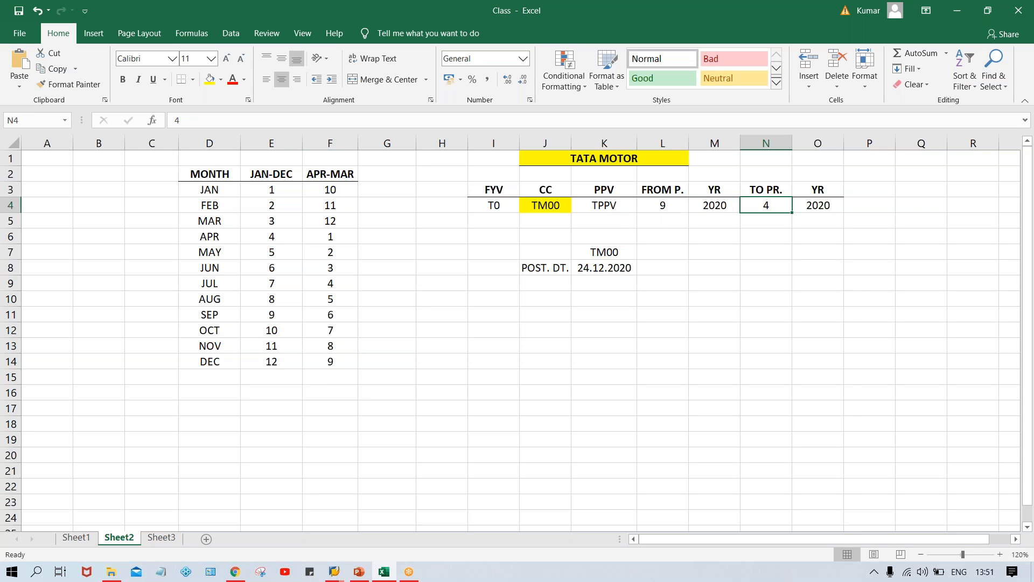
type("9")
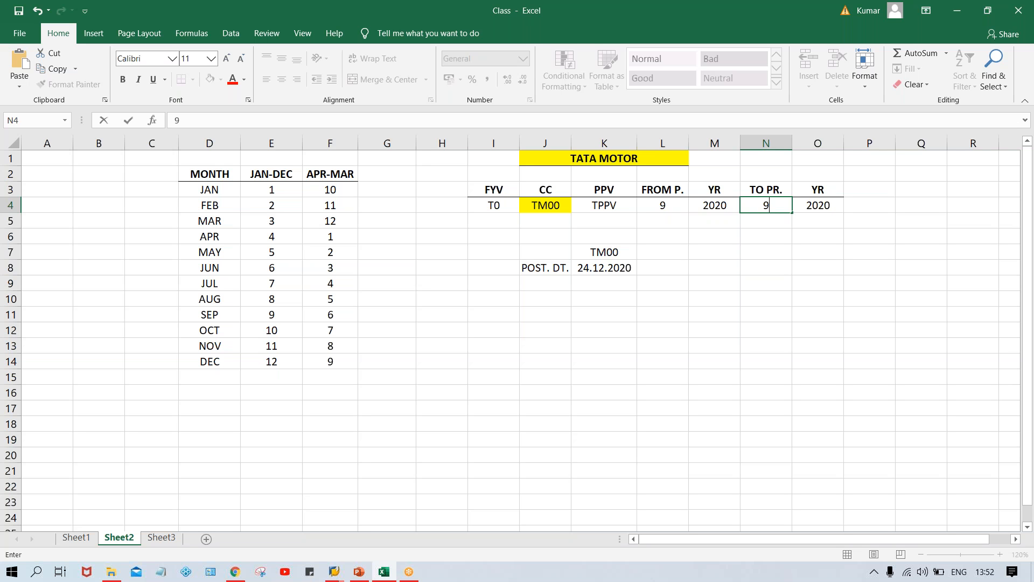
left_click(676, 230)
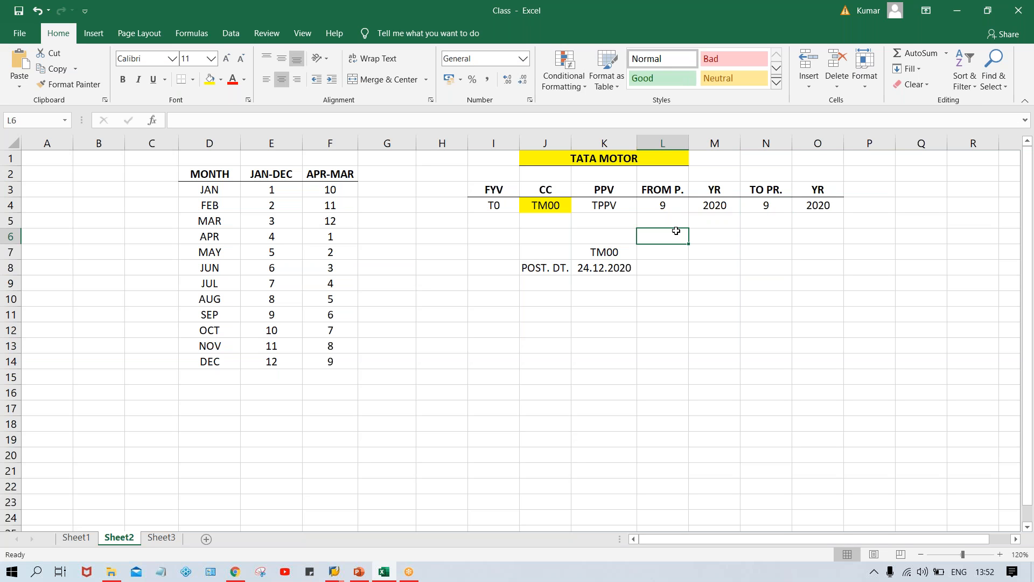
Change the month and year in TM00's posting date to make it 24.01.2021
double_click(602, 268)
key("Delete")
key("BackSpace")
type("01")
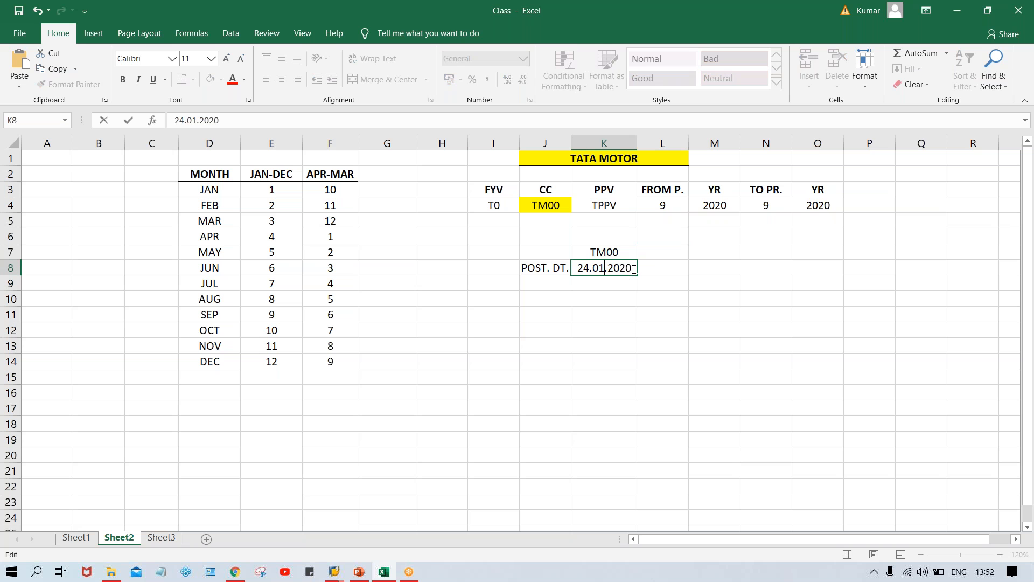
left_click(634, 269)
key("BackSpace")
type("1")
key("Return")
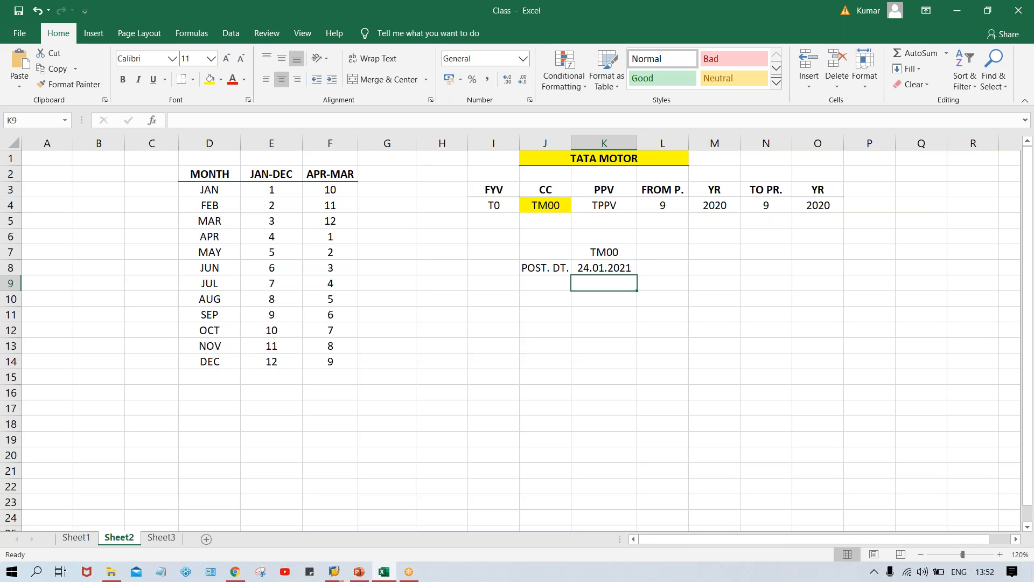
Look up January's period in the APR-MAR column and set both FROM P. and TO PR. to 10
left_click(593, 268)
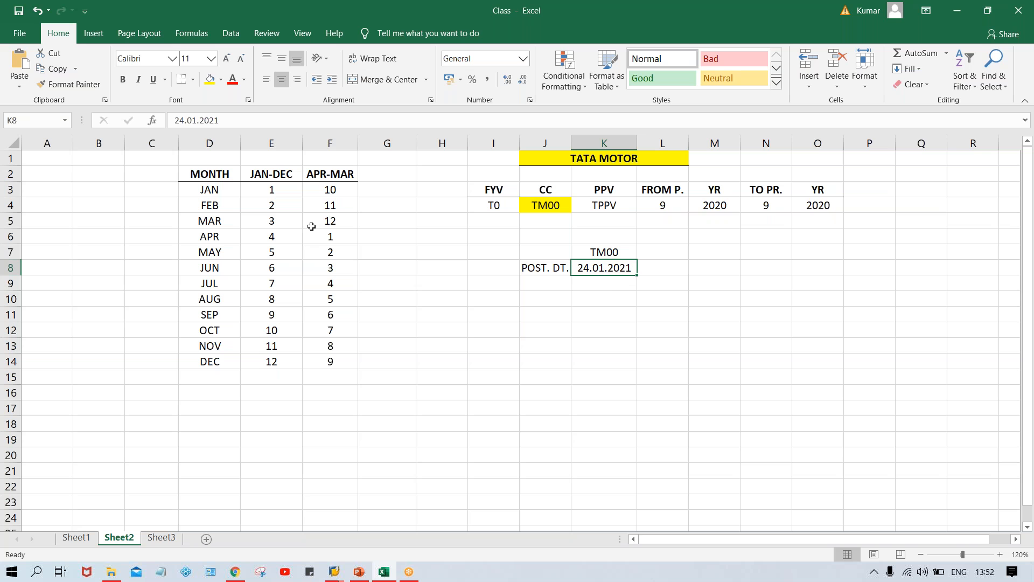
left_click(332, 194)
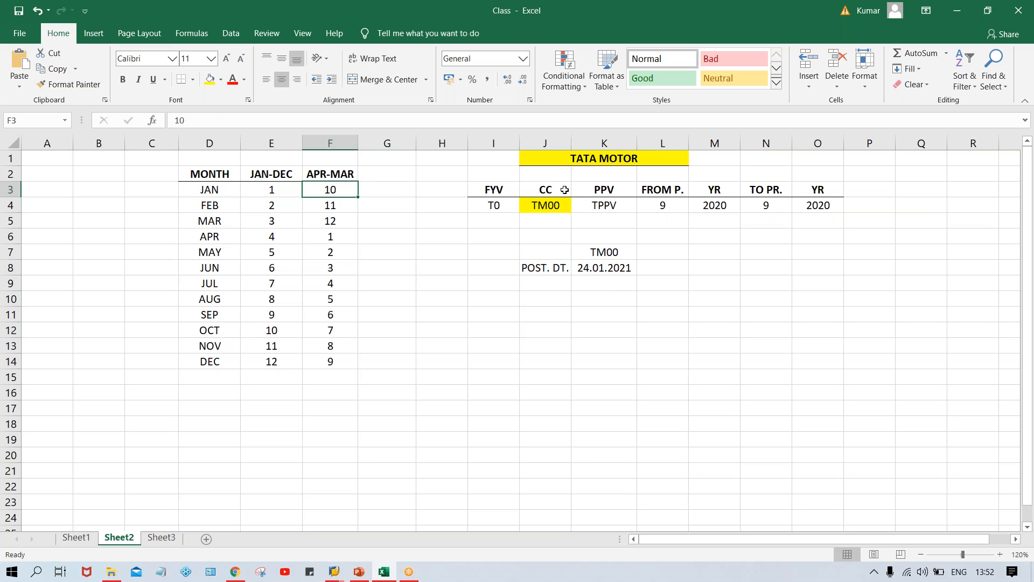
left_click(661, 209)
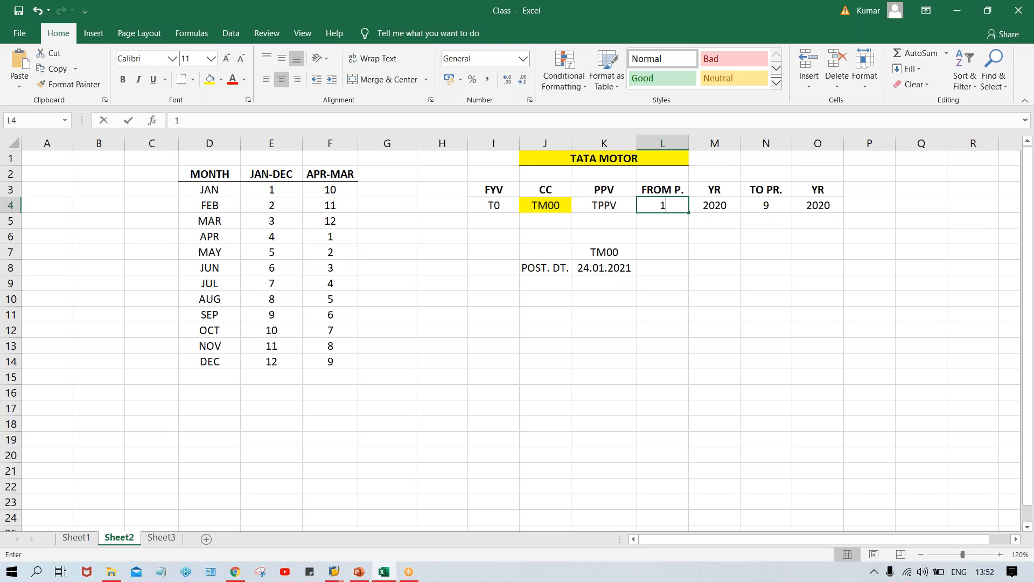
type("10")
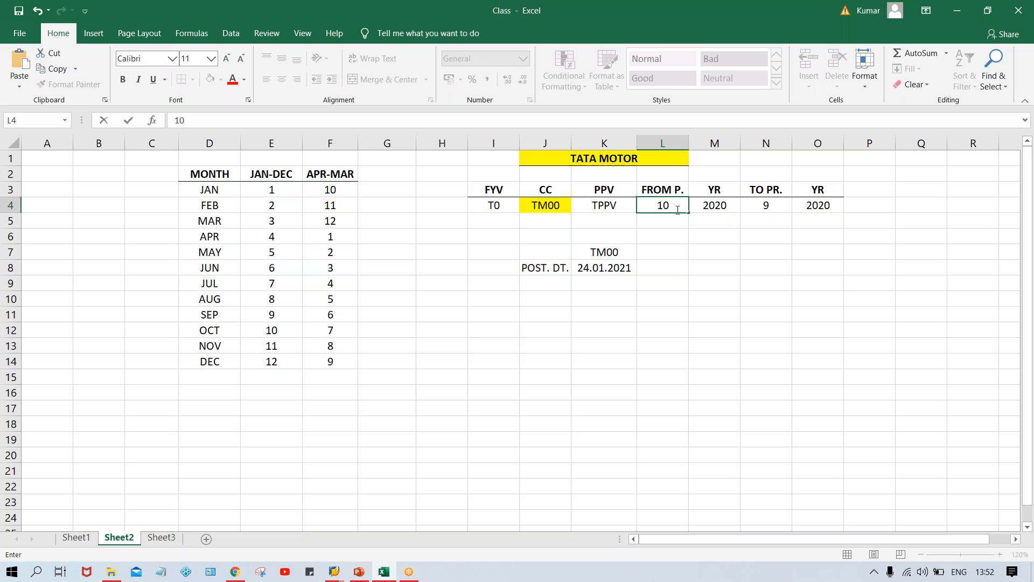
left_click(770, 205)
type("10")
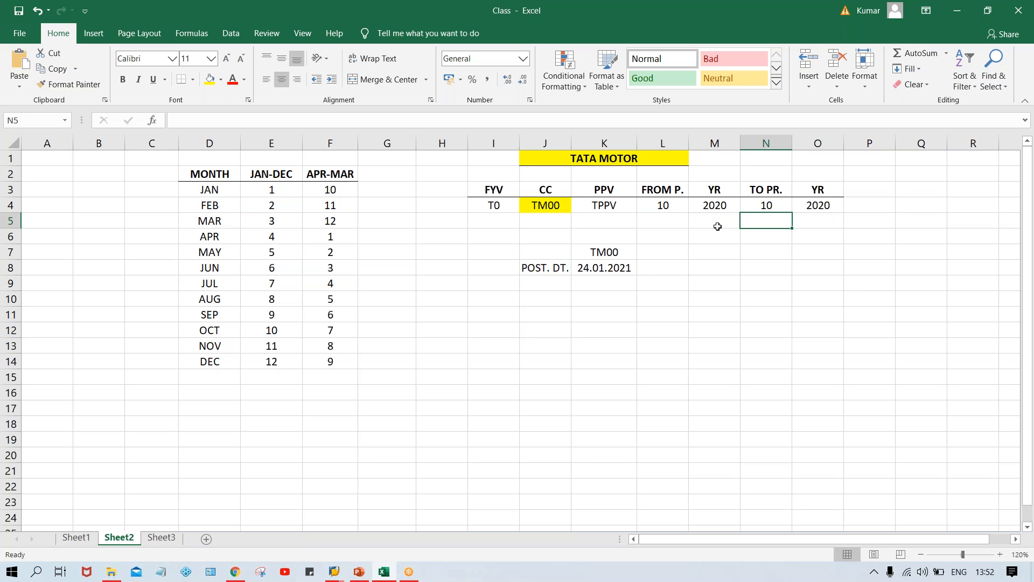
left_click(710, 205)
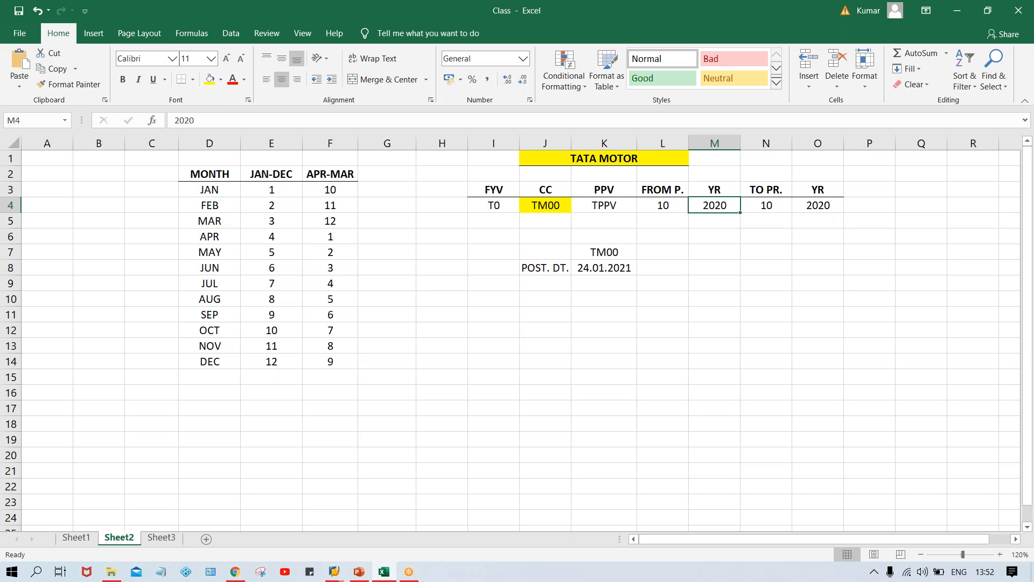
Compare the year in TM00's posting date with both YR values in the posting period row
left_click(621, 269)
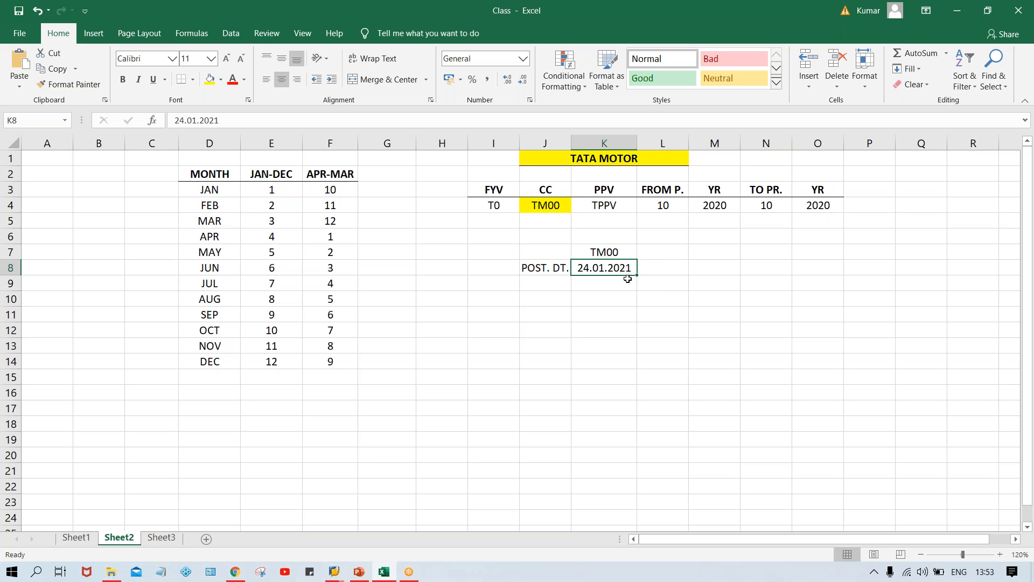
left_click(707, 204)
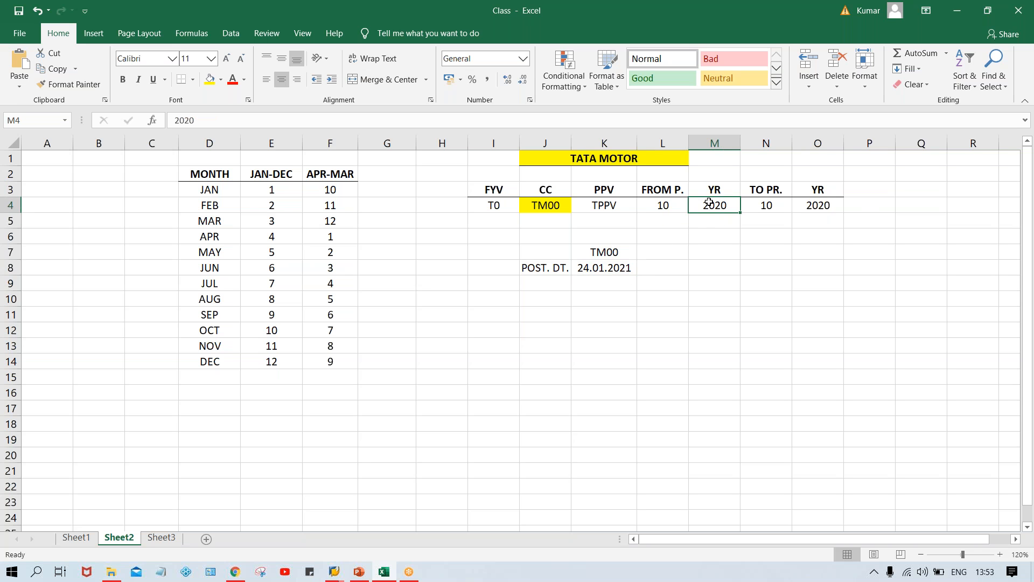
left_click(809, 204)
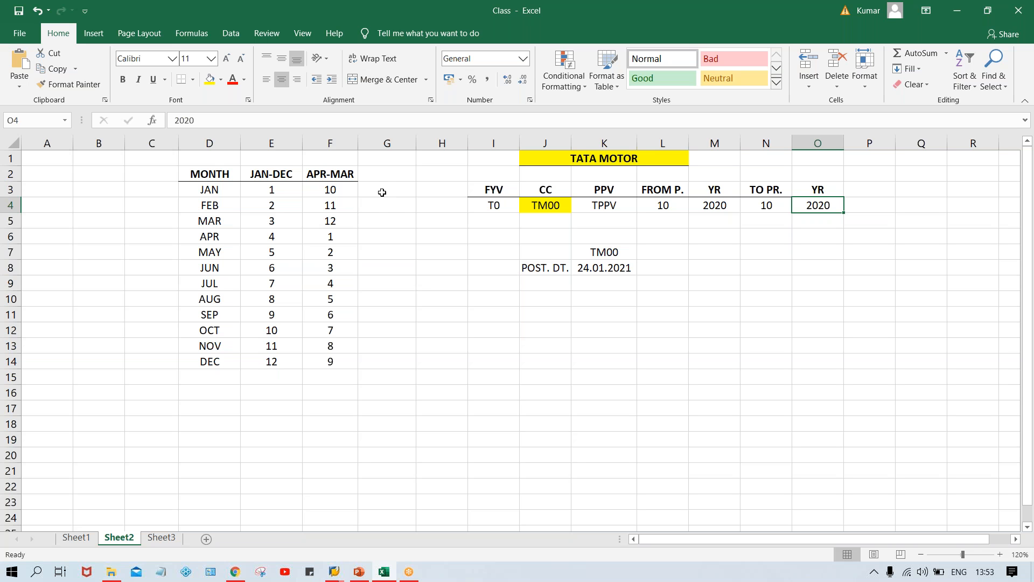
Add a bold YR SHFT column heading in G2, next to the APR-MAR heading
left_click(387, 177)
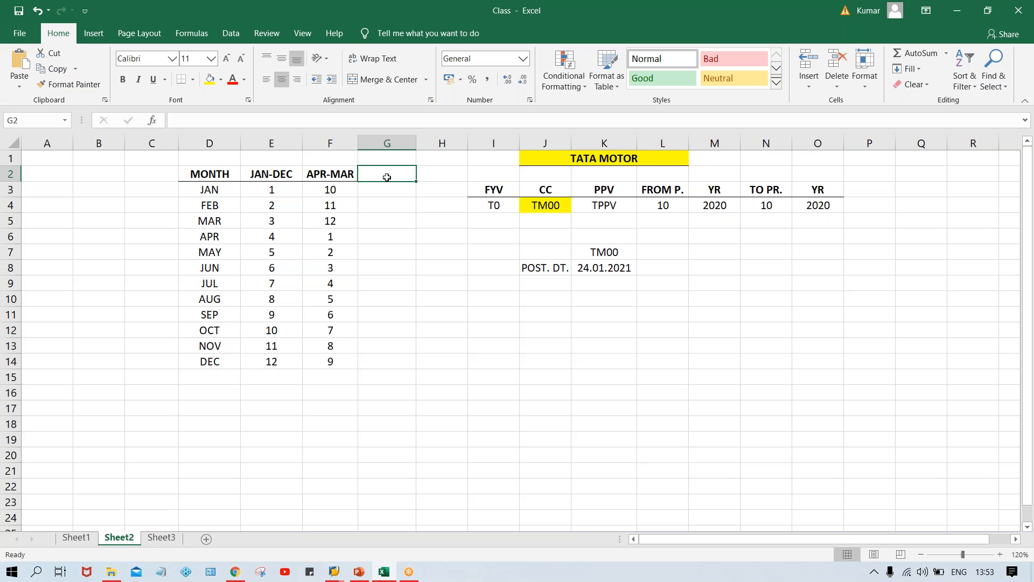
type("YEAR SHFT")
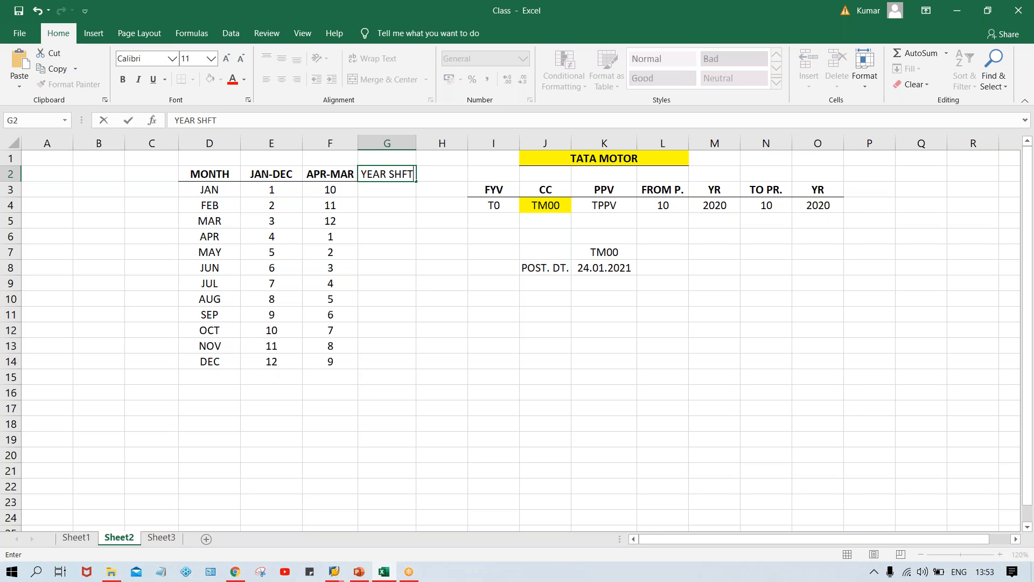
key("Return")
left_click(400, 173)
key("ctrl+b")
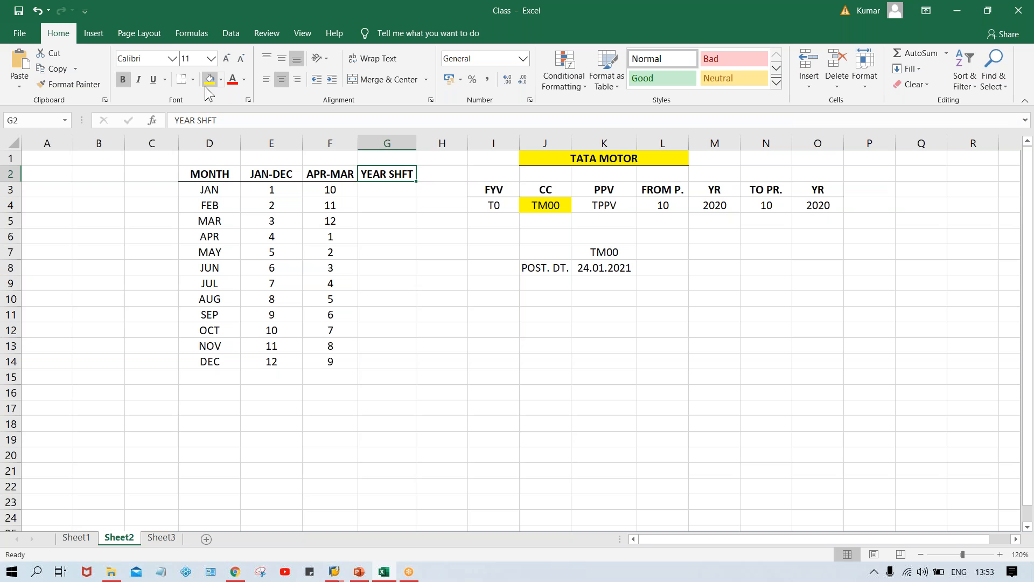
double_click(381, 174)
key("BackSpace")
key("BackSpace")
left_click(389, 223)
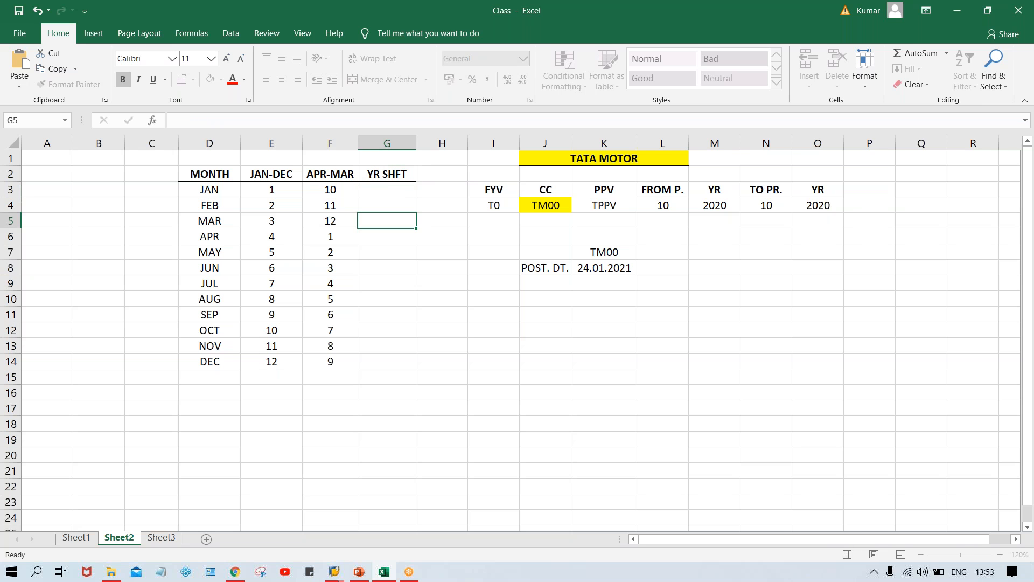
Enter a year shift of 0 for April and fill it down through December
left_click(387, 188)
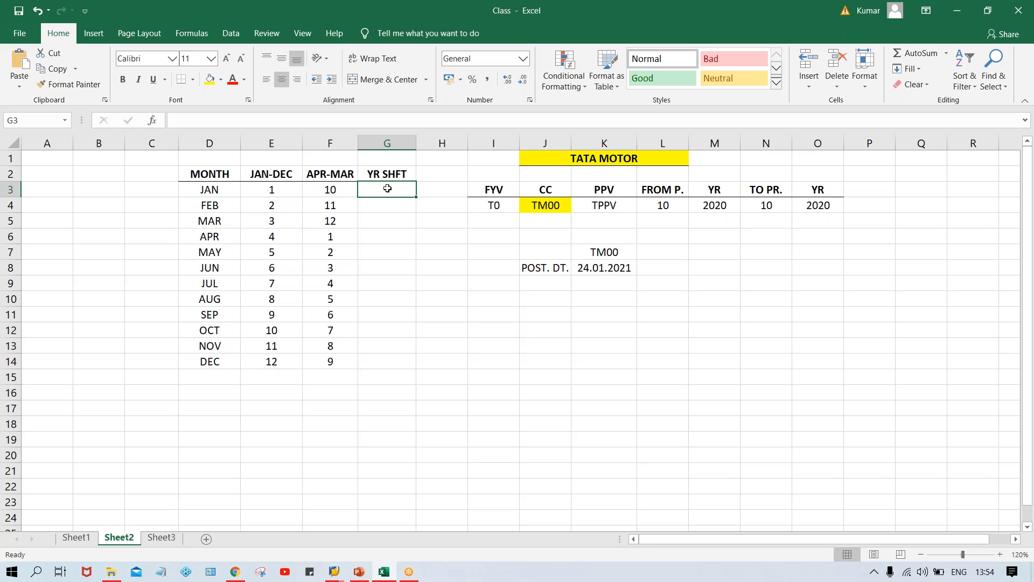
key("Down")
key("Down")
key("Down")
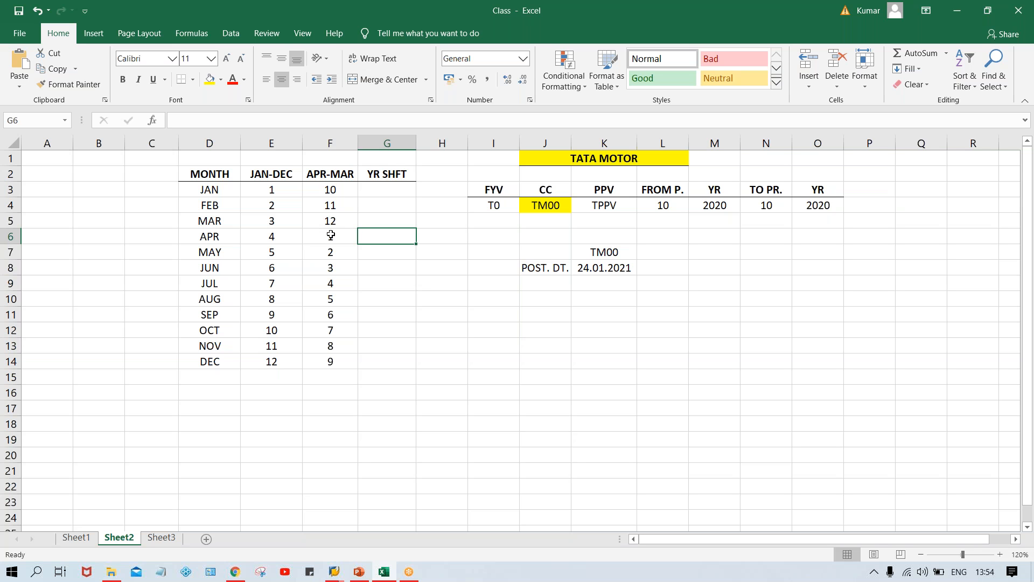
type("0")
key("Return")
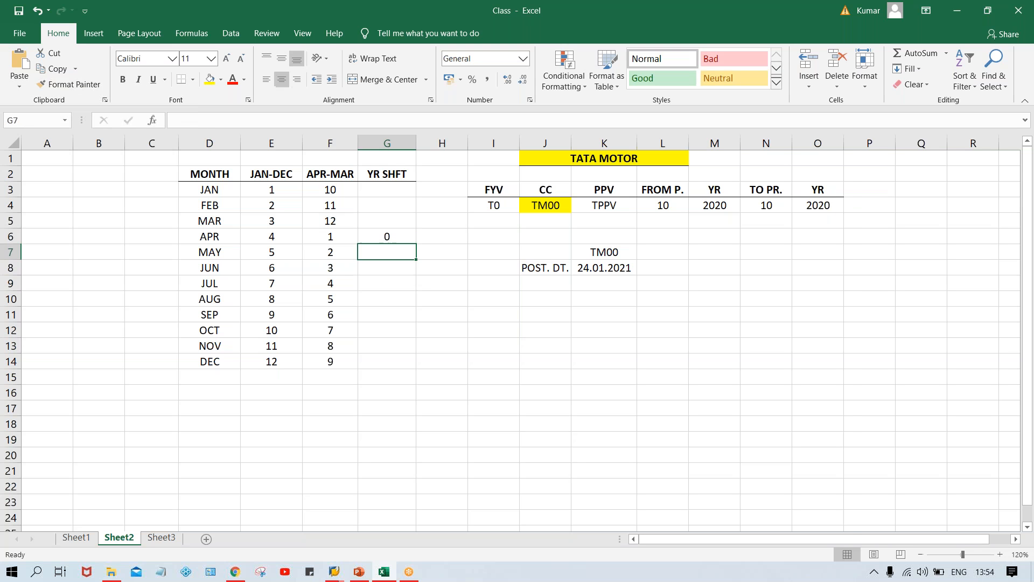
left_click_drag(391, 235, 391, 358)
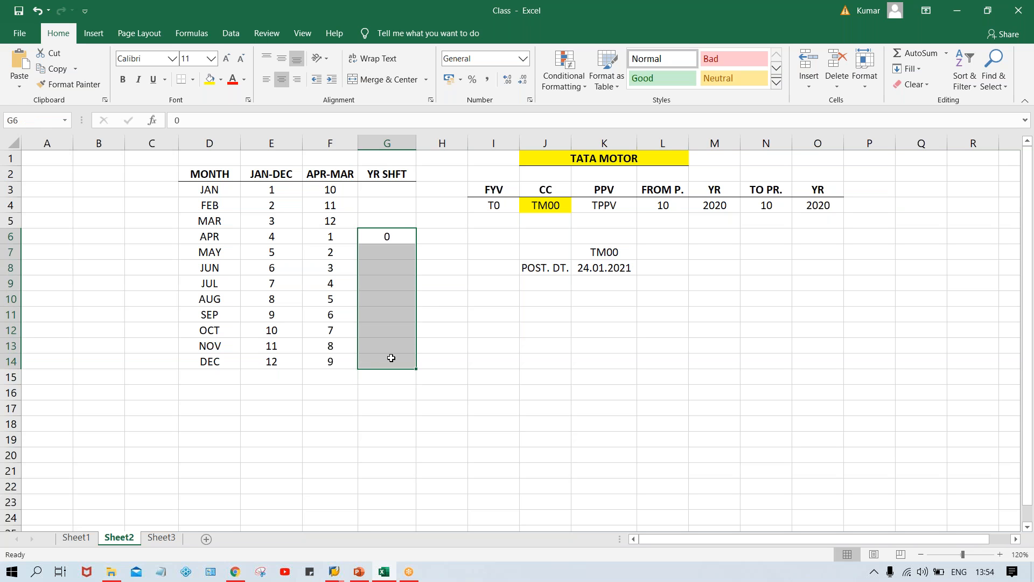
key("ctrl+d")
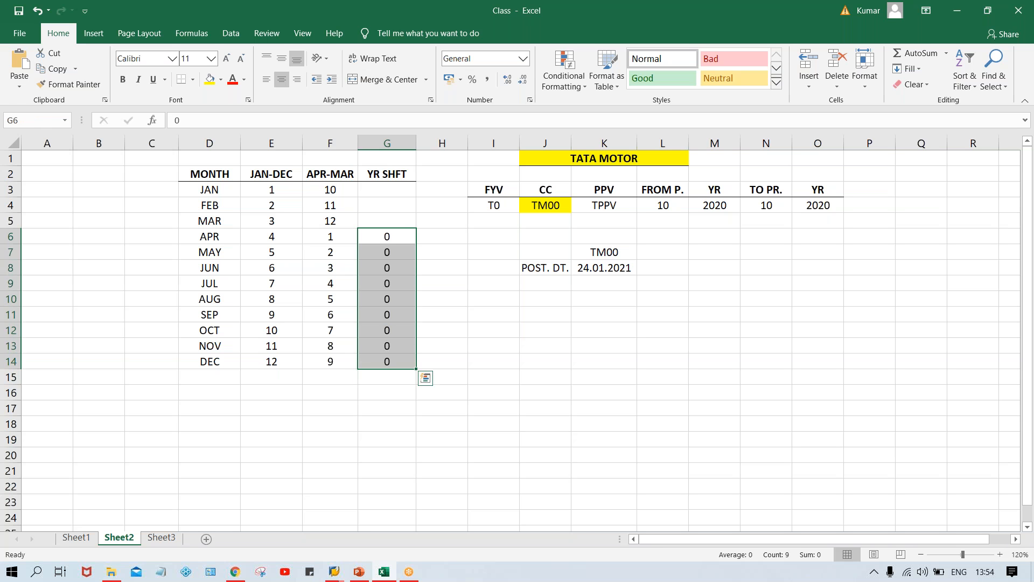
Merge the column C cells beside April to December and enter 2020, centred vertically
left_click_drag(154, 238, 171, 360)
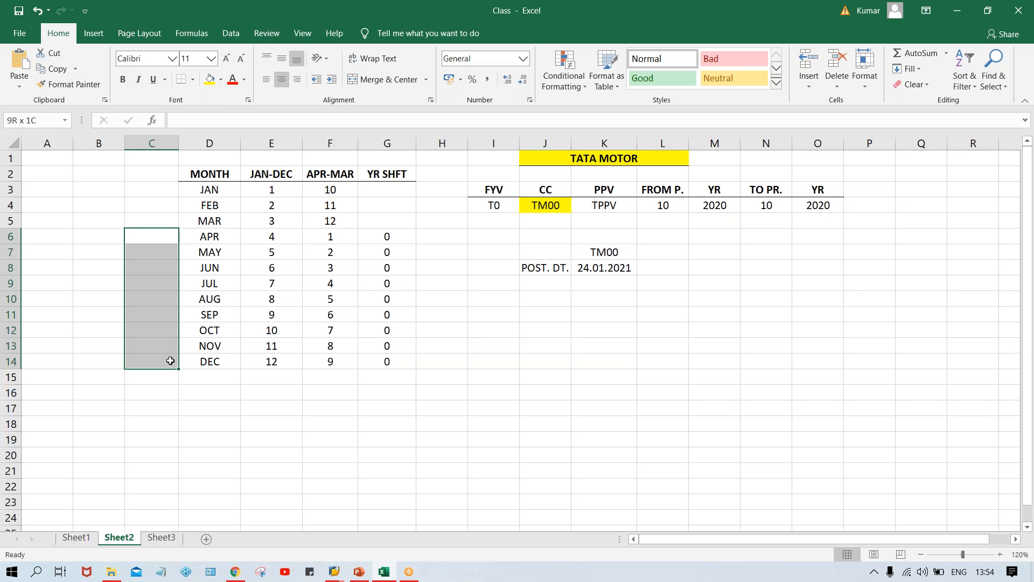
left_click(386, 81)
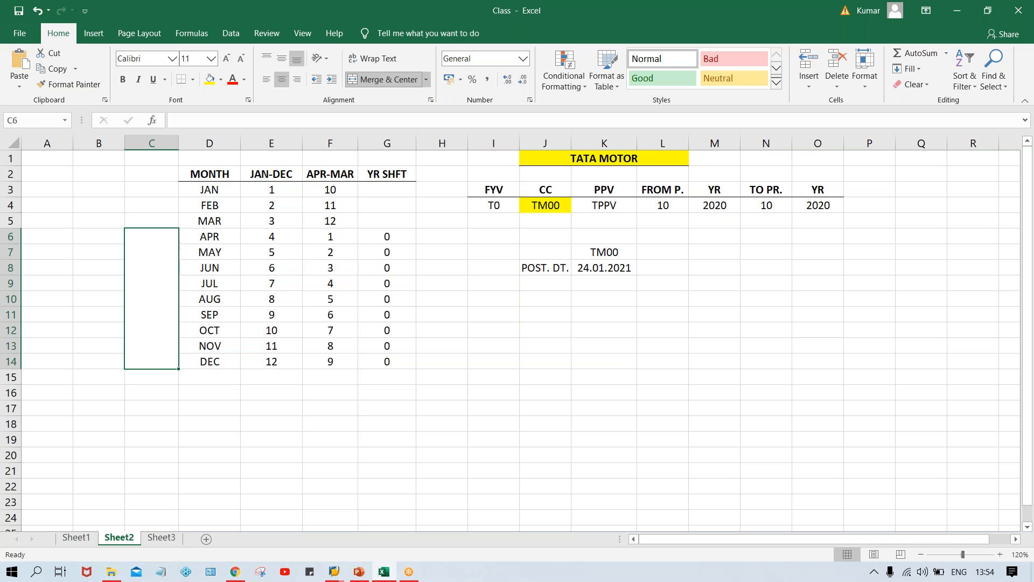
type("2020")
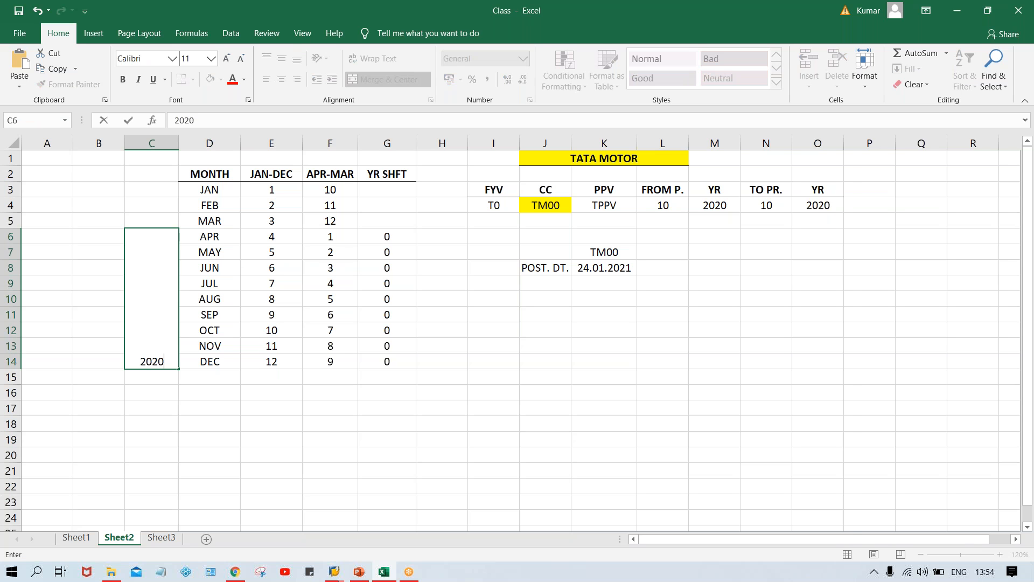
key("Return")
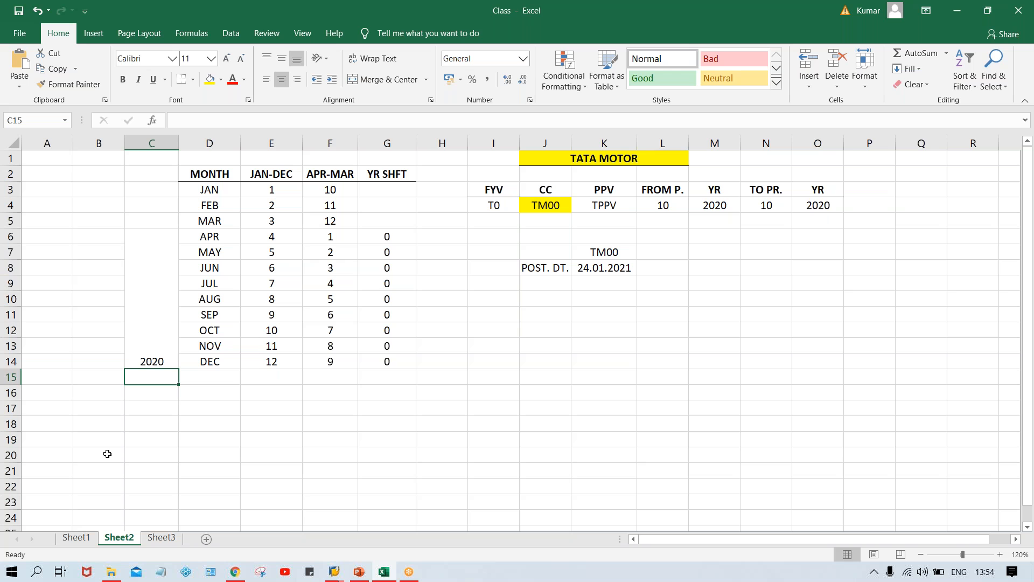
left_click(167, 266)
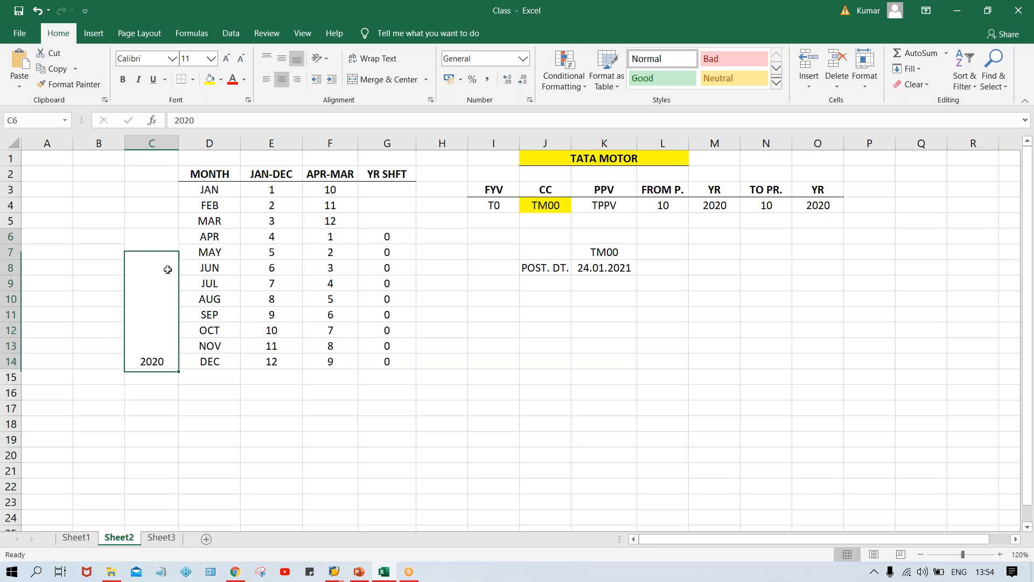
left_click(282, 57)
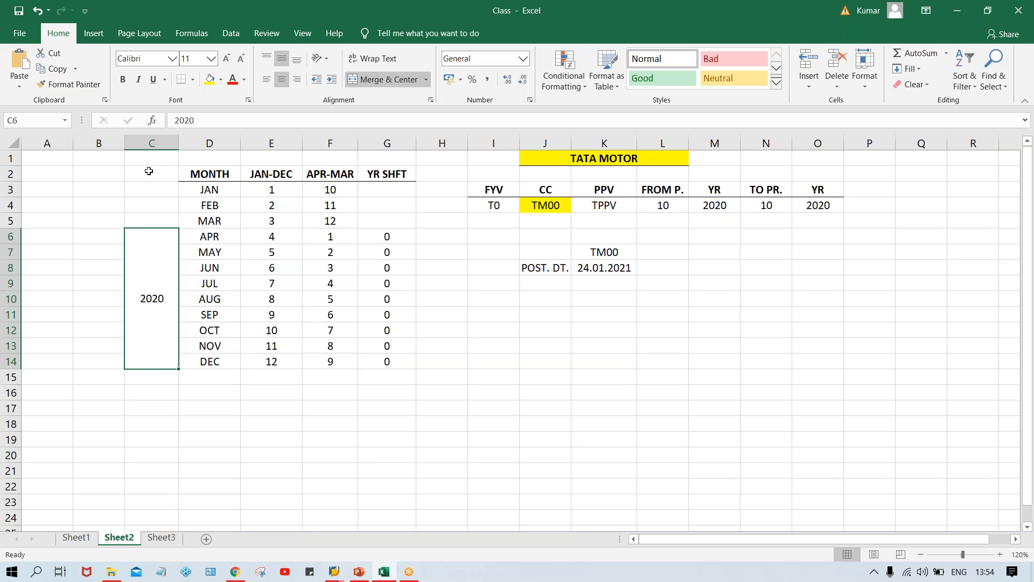
Merge the column C cells beside January to March and enter 2021, centred vertically
left_click(143, 190)
left_click_drag(145, 203, 144, 215)
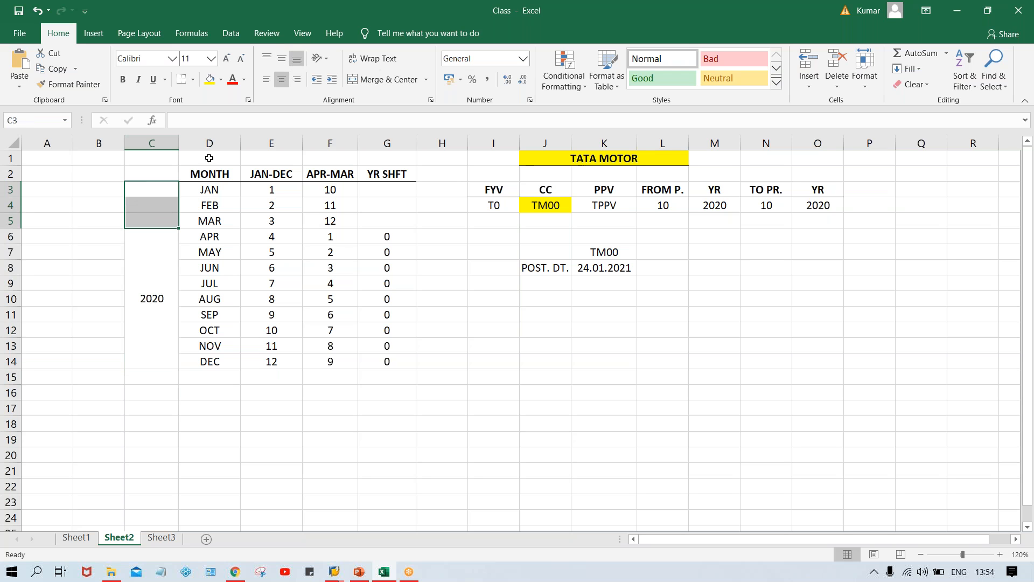
left_click(371, 78)
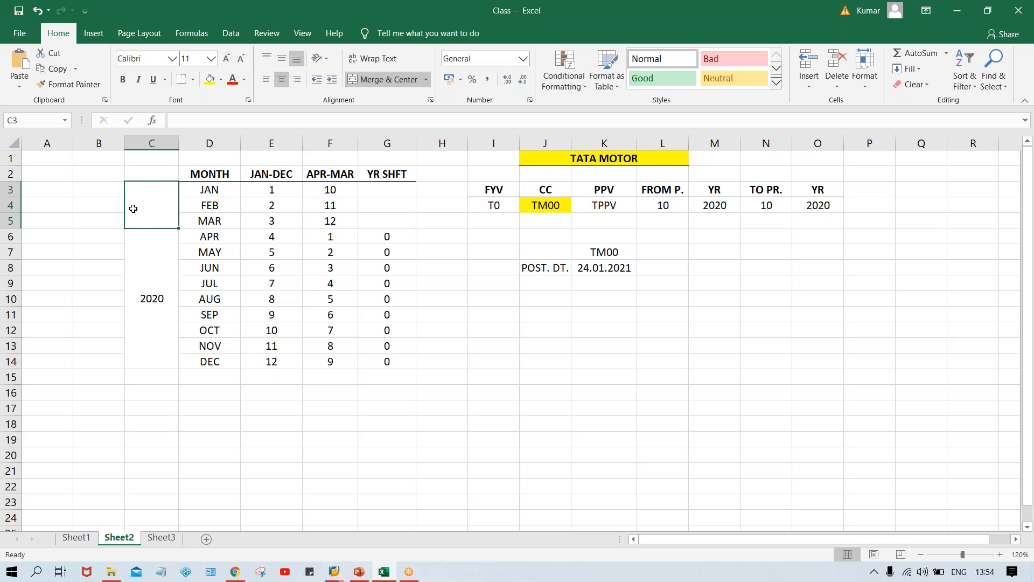
type("2021")
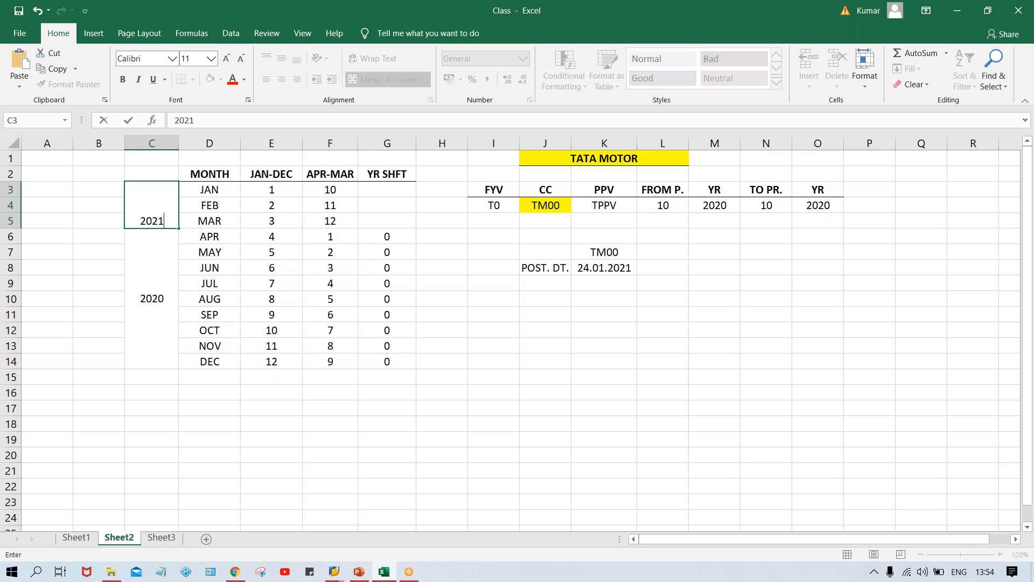
key("Return")
left_click(132, 204)
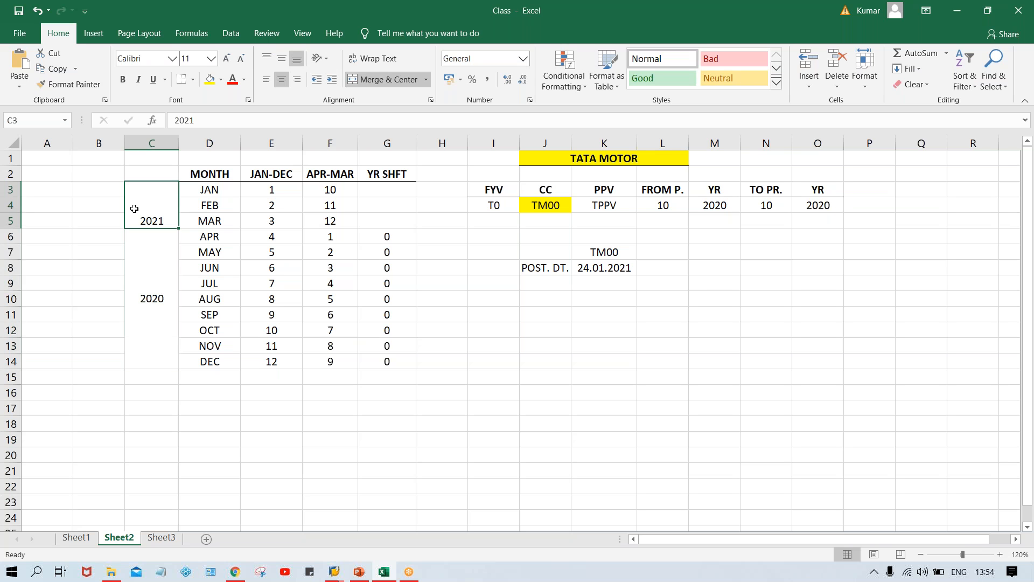
left_click(281, 59)
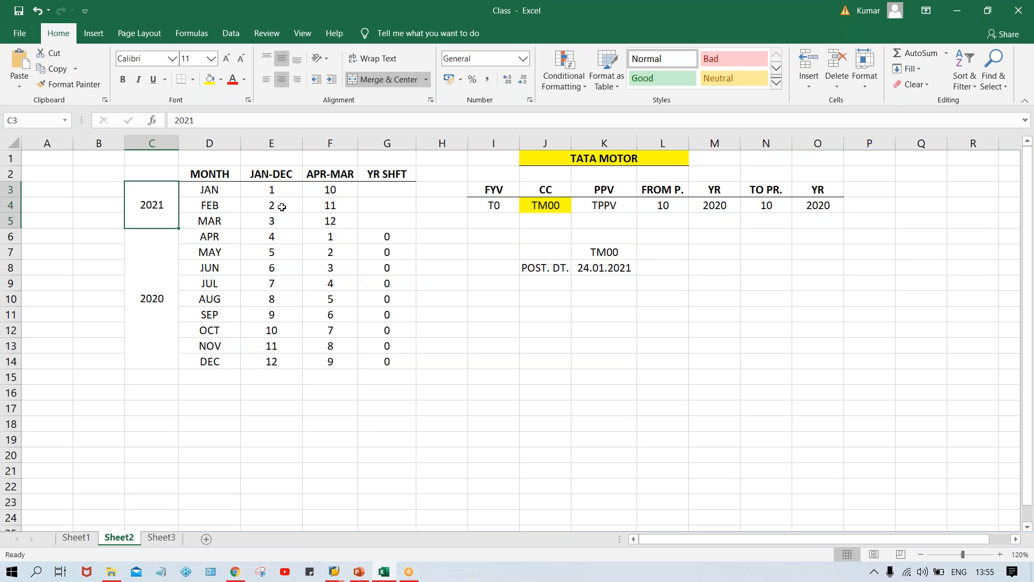
Review the APR-MAR period numbers for February, April, November and December in the month table
left_click(332, 210)
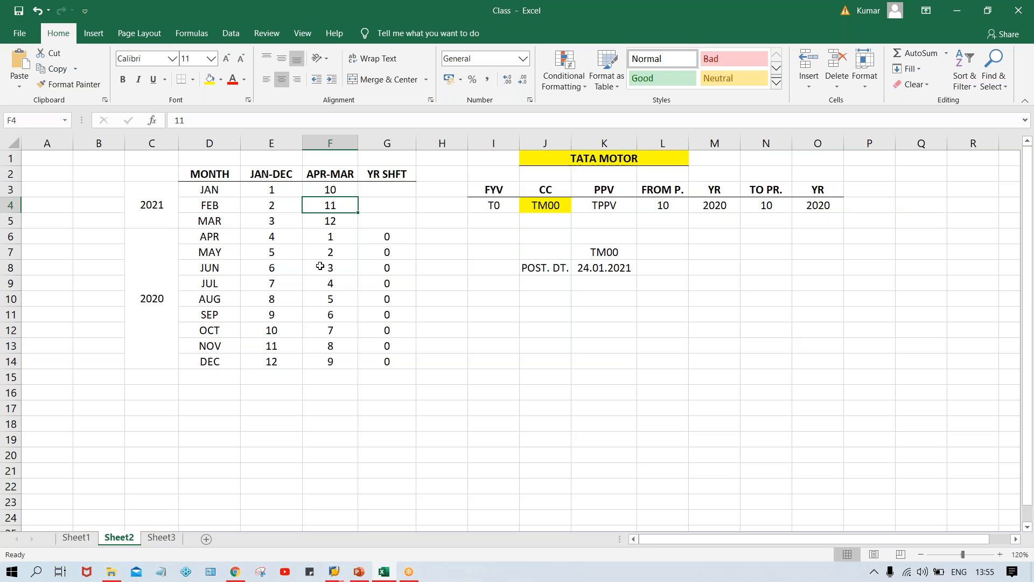
left_click(211, 238)
left_click(329, 240)
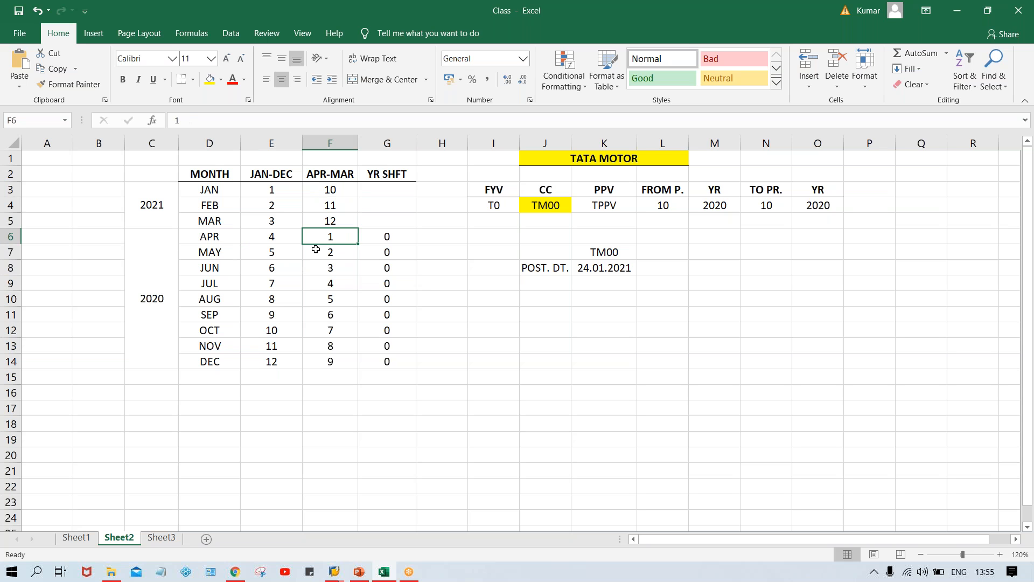
left_click(209, 344)
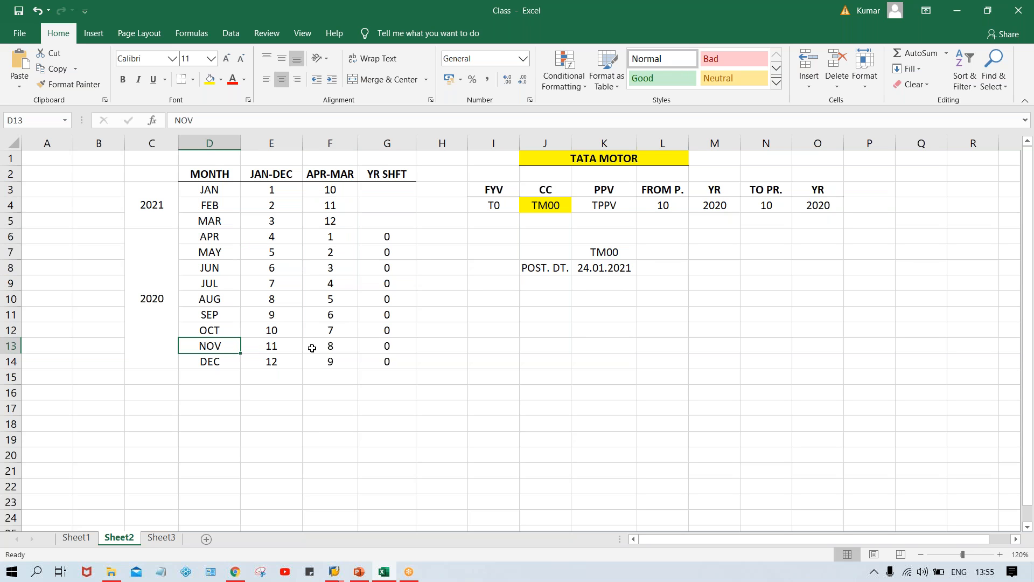
left_click(311, 347)
left_click(213, 364)
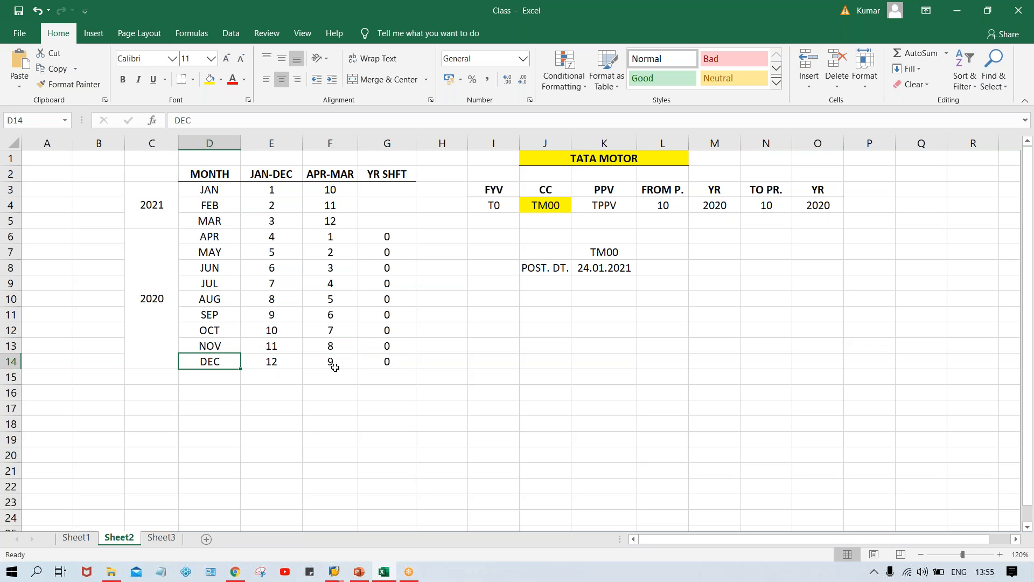
left_click(334, 366)
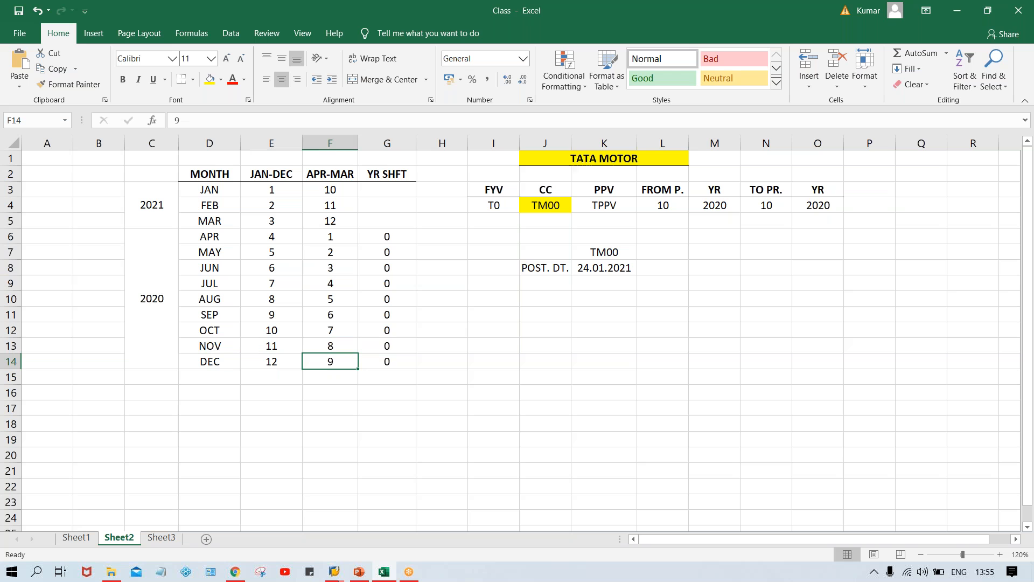
Replace TM00's posting date with 15.07.2020
left_click(619, 270)
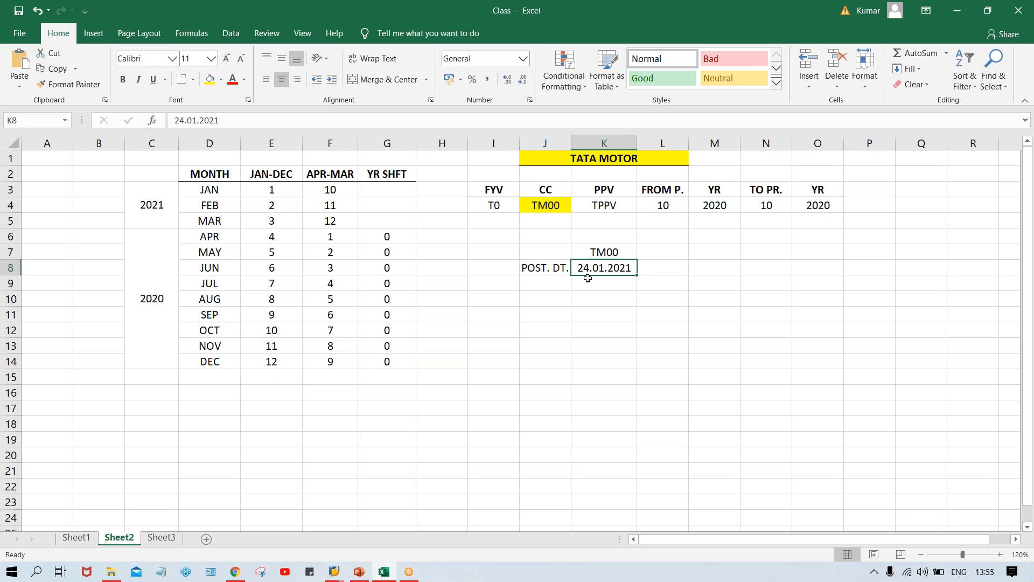
left_click(218, 286)
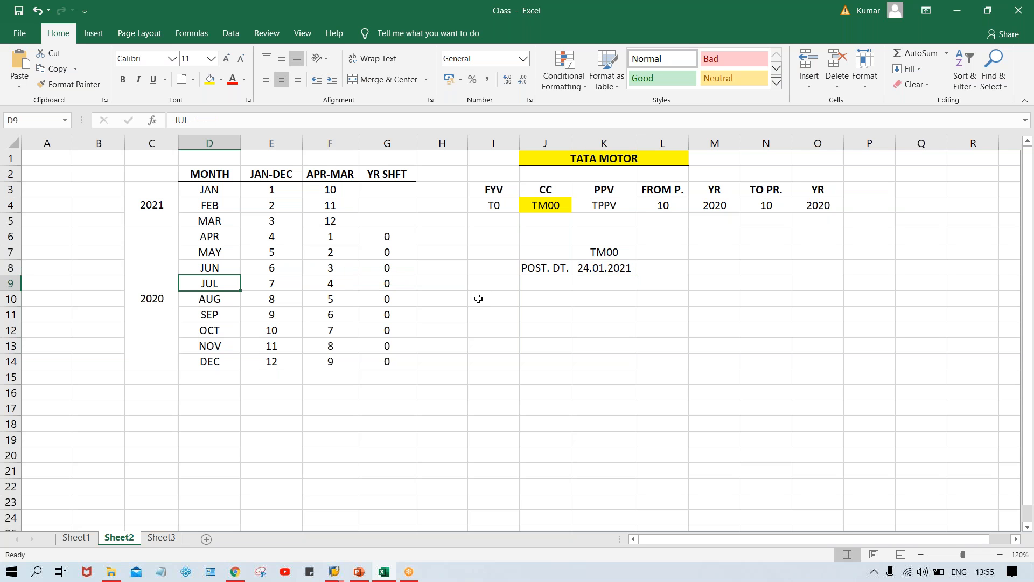
left_click(618, 269)
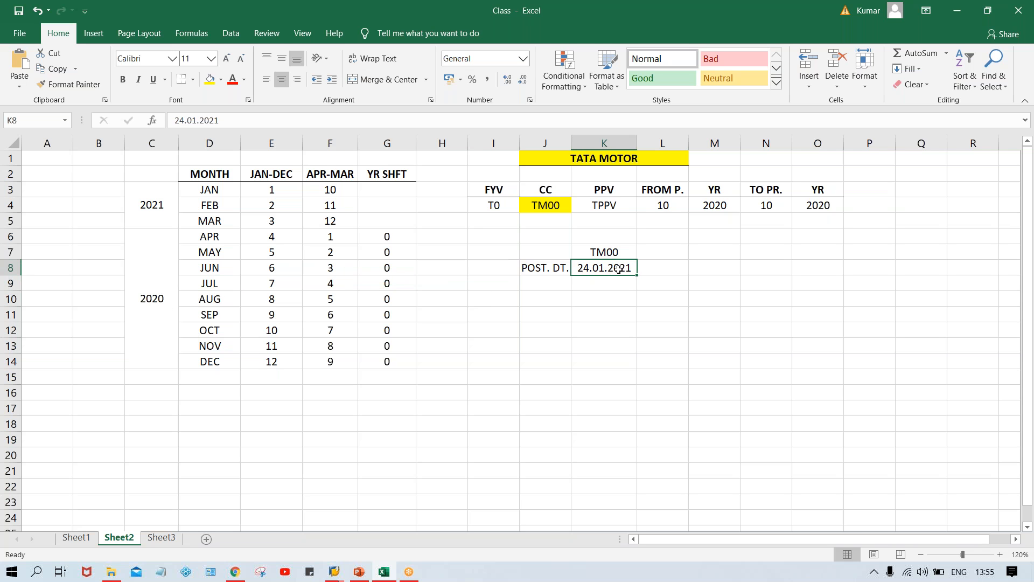
type("15.07")
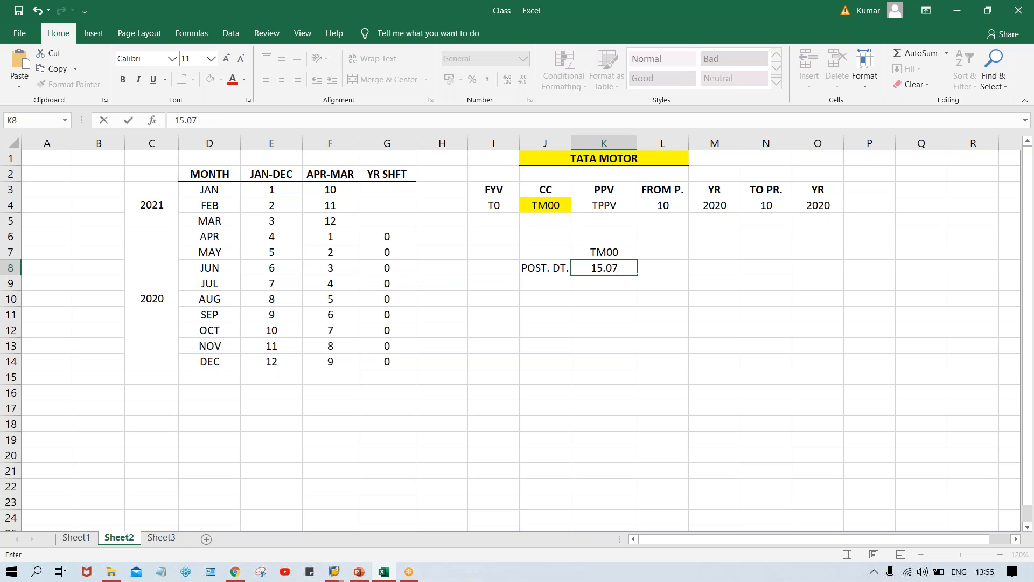
type(".2020")
key("ctrl+Return")
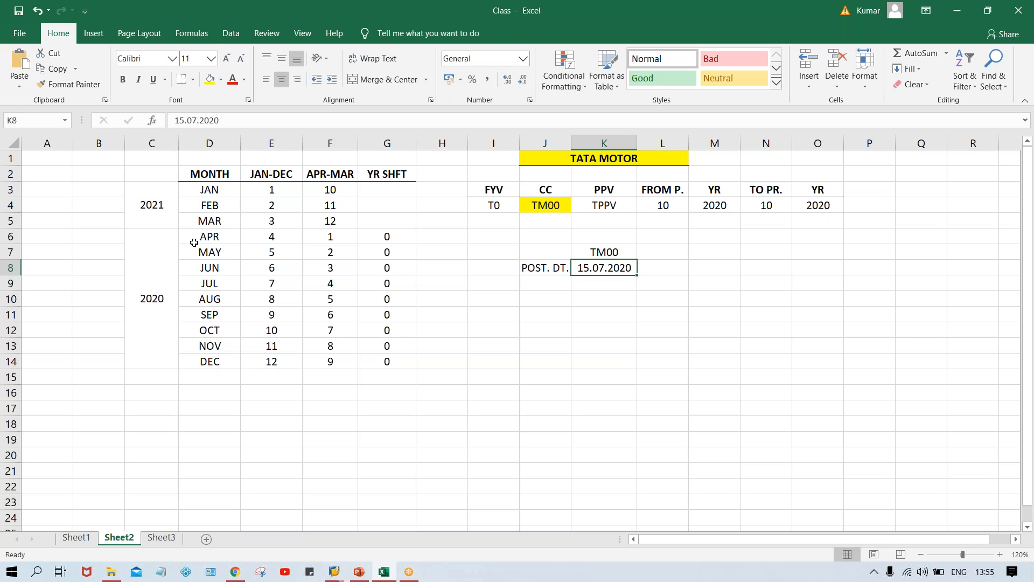
Set TM00's FROM P. and TO PR. to 4, the APR-MAR period for July
left_click(222, 285)
left_click(323, 285)
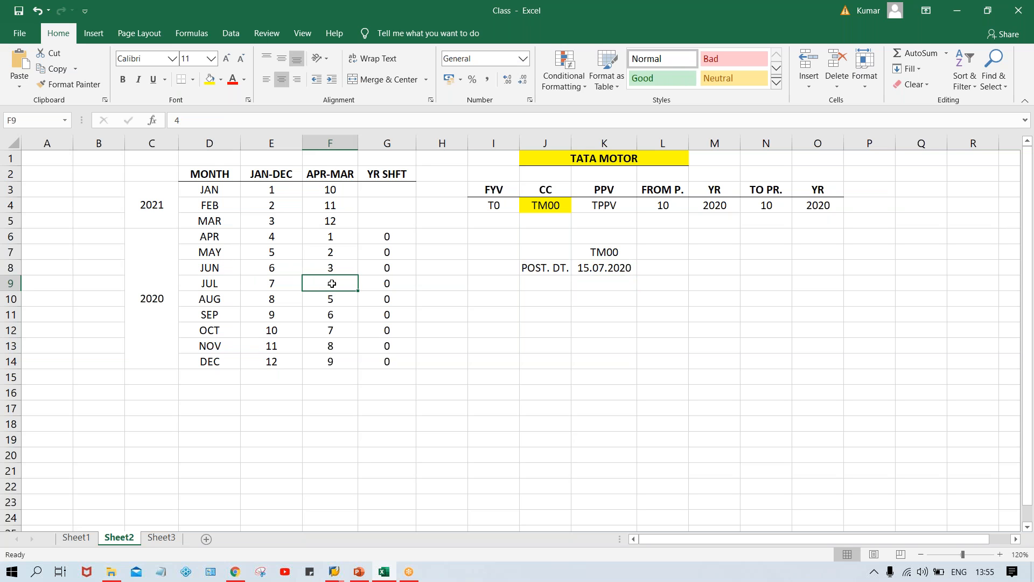
left_click(663, 204)
type("4")
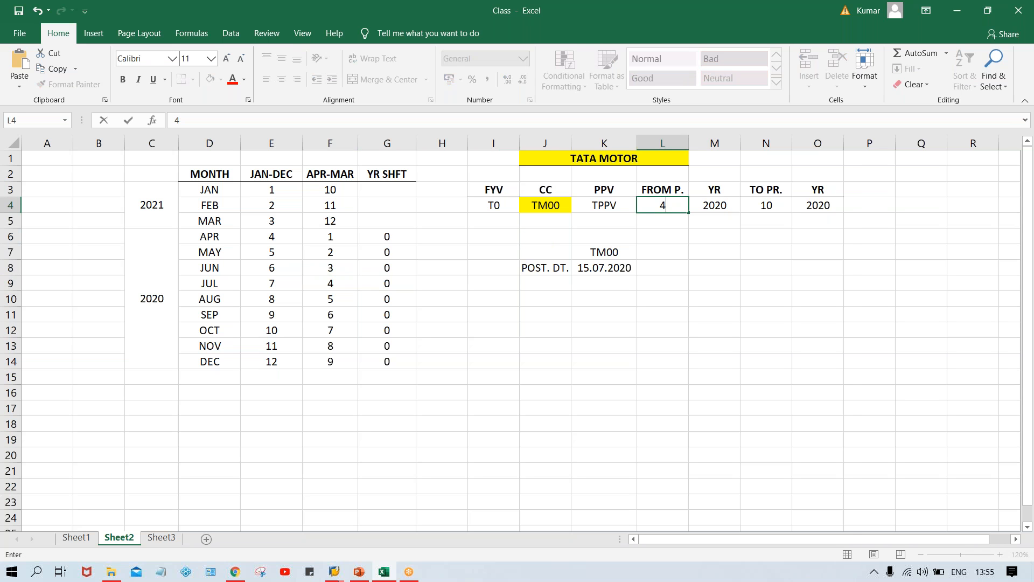
left_click(760, 205)
type("4")
key("Return")
Compare the July posting date and its year shift with the from and to years for TM00
left_click(719, 206)
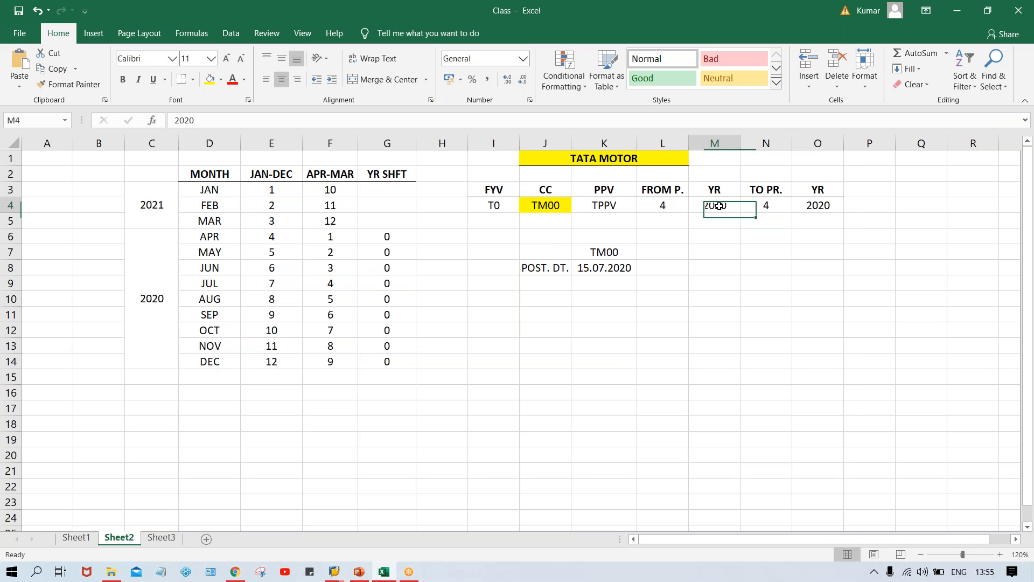
left_click(619, 270)
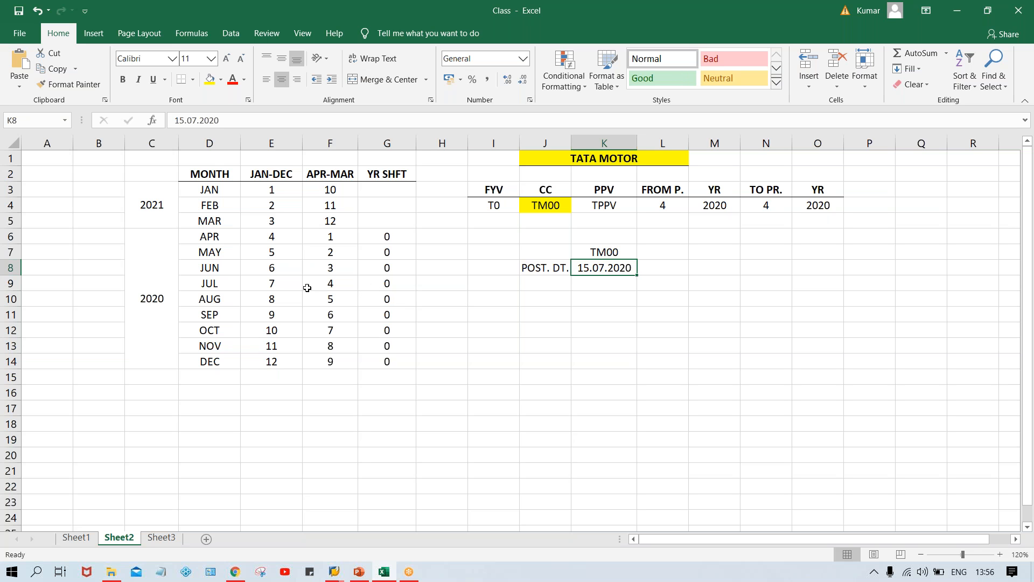
left_click(385, 285)
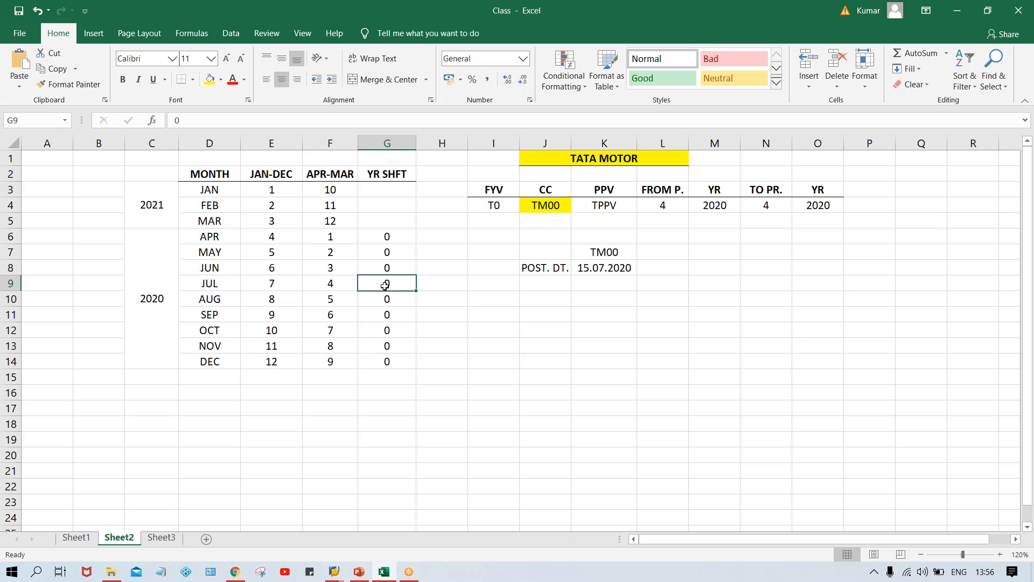
left_click(725, 211)
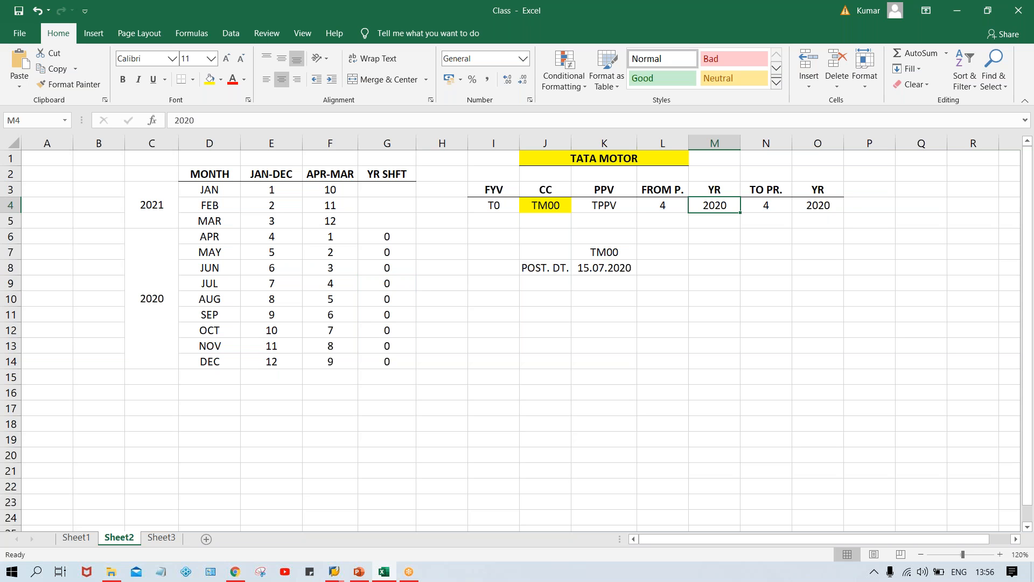
left_click(814, 207)
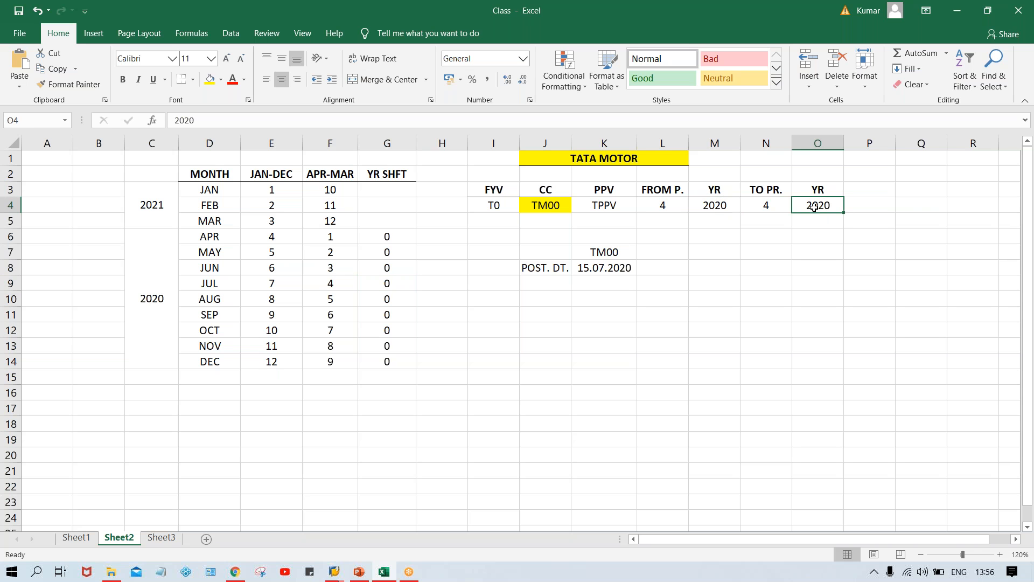
left_click(719, 209)
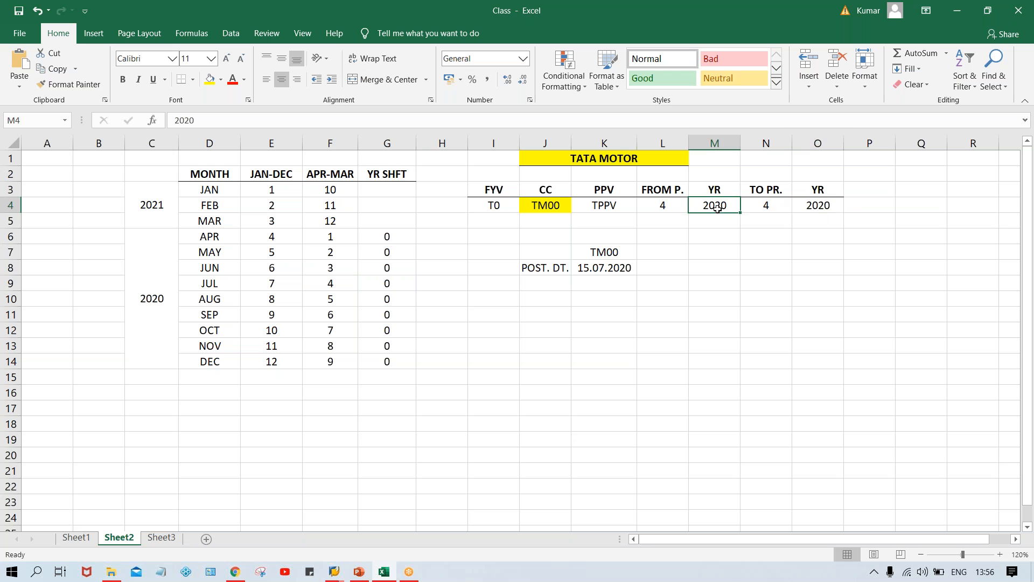
Replace TM00's posting date with 15.01.2021
left_click(583, 268)
type("1")
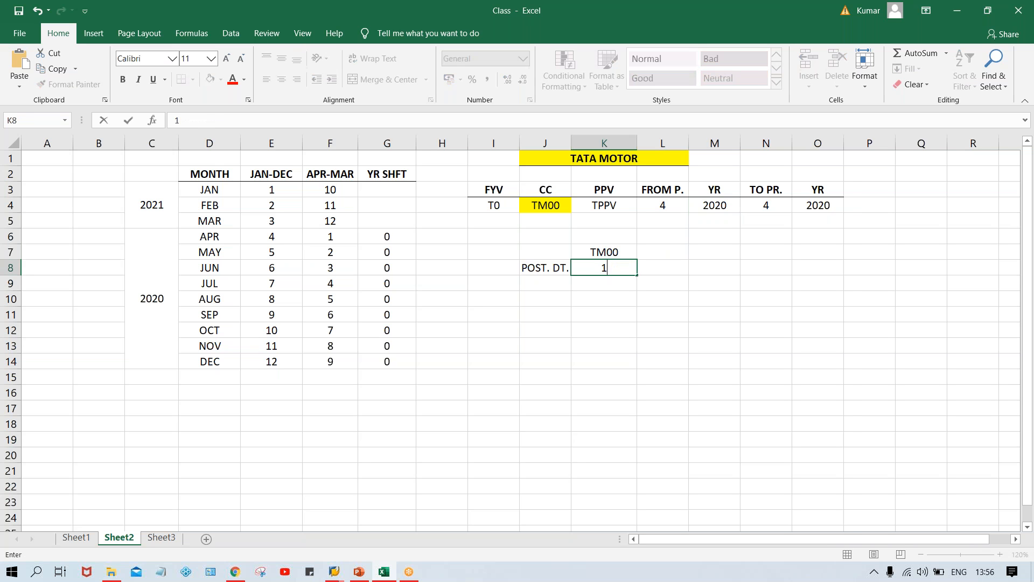
type("5.01.2021")
key("Return")
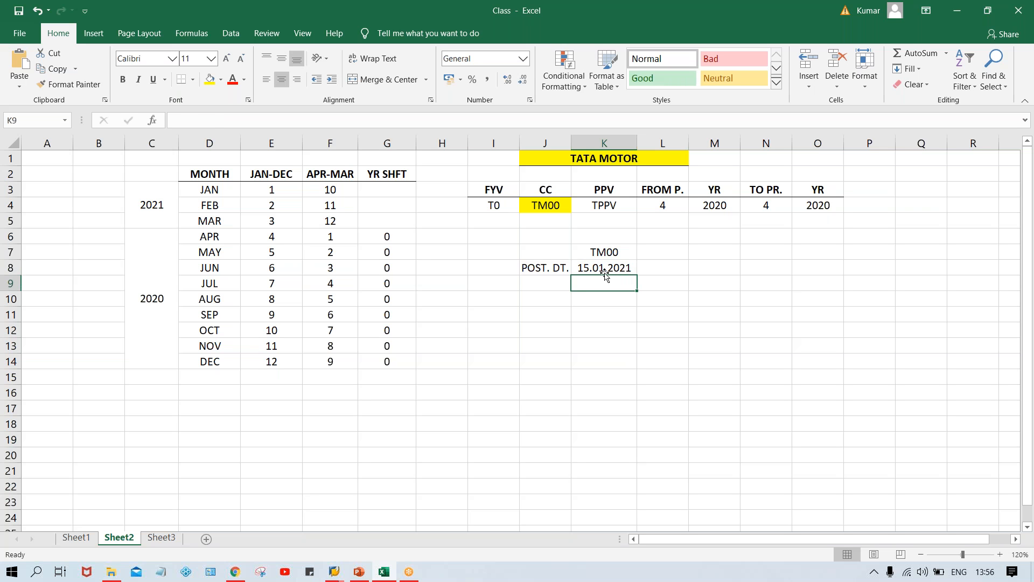
left_click(605, 268)
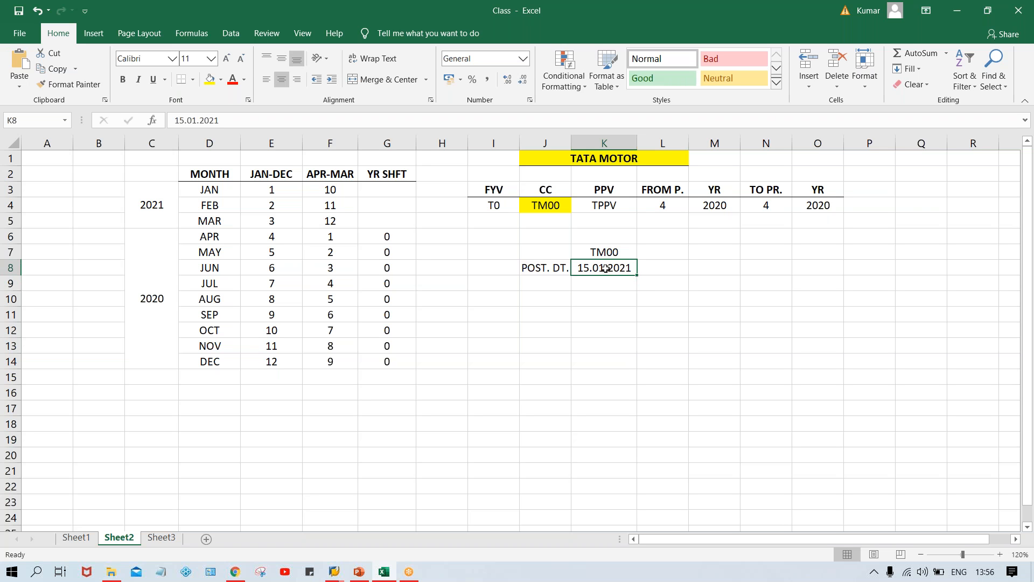
Set TM00's FROM P. and TO PR. to 10, the APR-MAR period for January
left_click(210, 196)
left_click(306, 190)
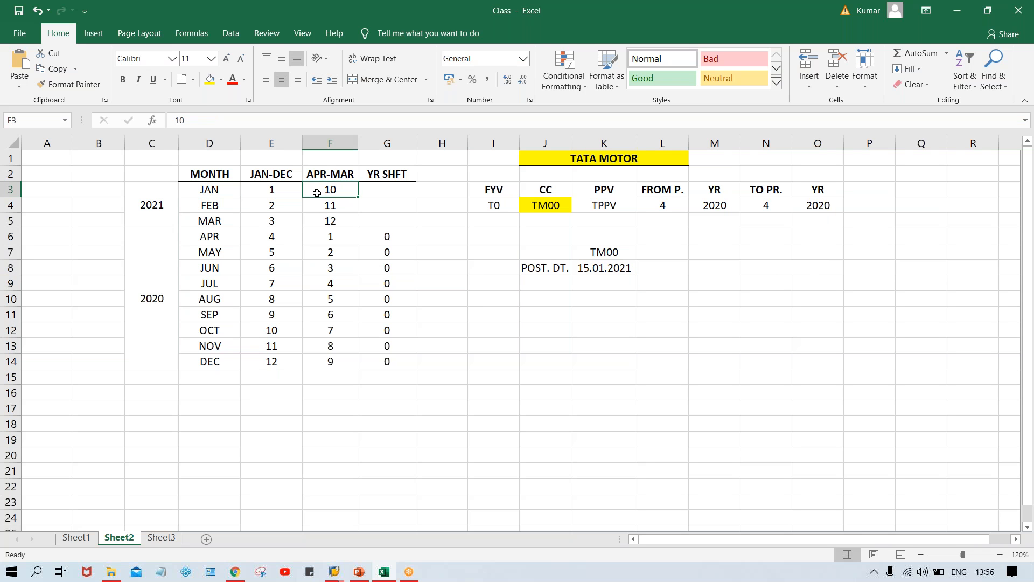
left_click(668, 204)
type("10")
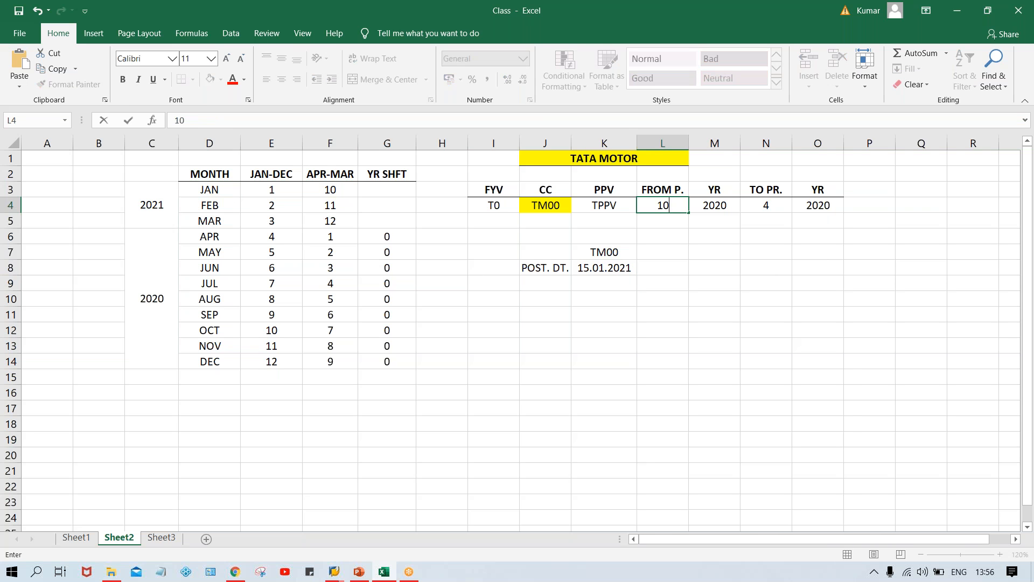
left_click(769, 206)
type("10")
key("Return")
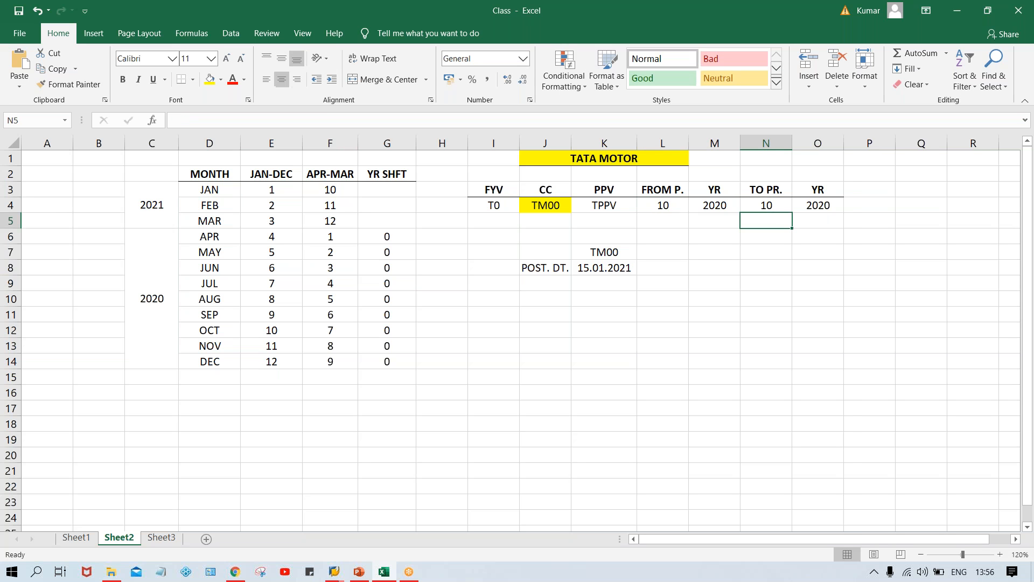
Enter a year shift of -1 for January and fill it down to February and March
left_click(714, 206)
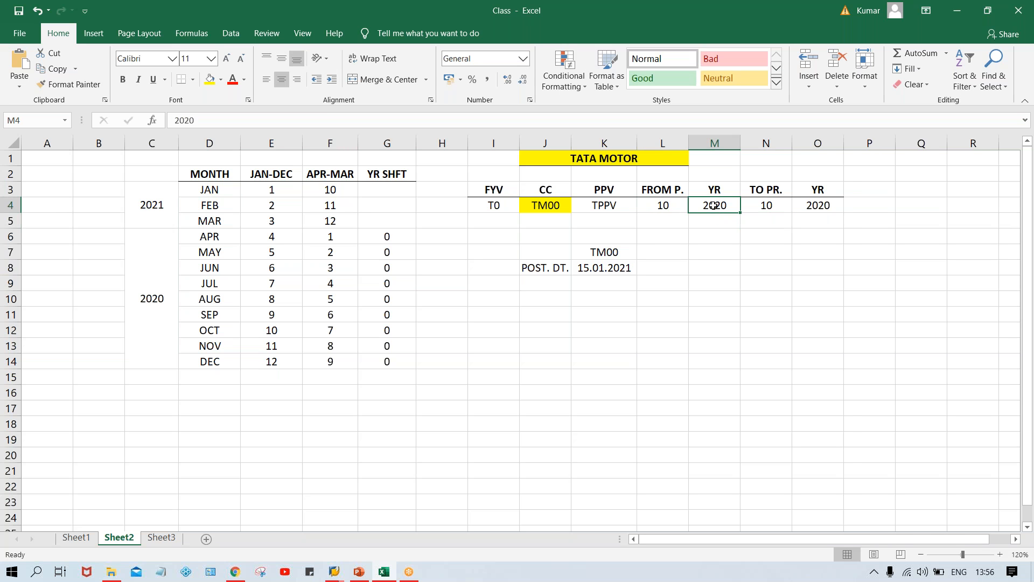
left_click(618, 271)
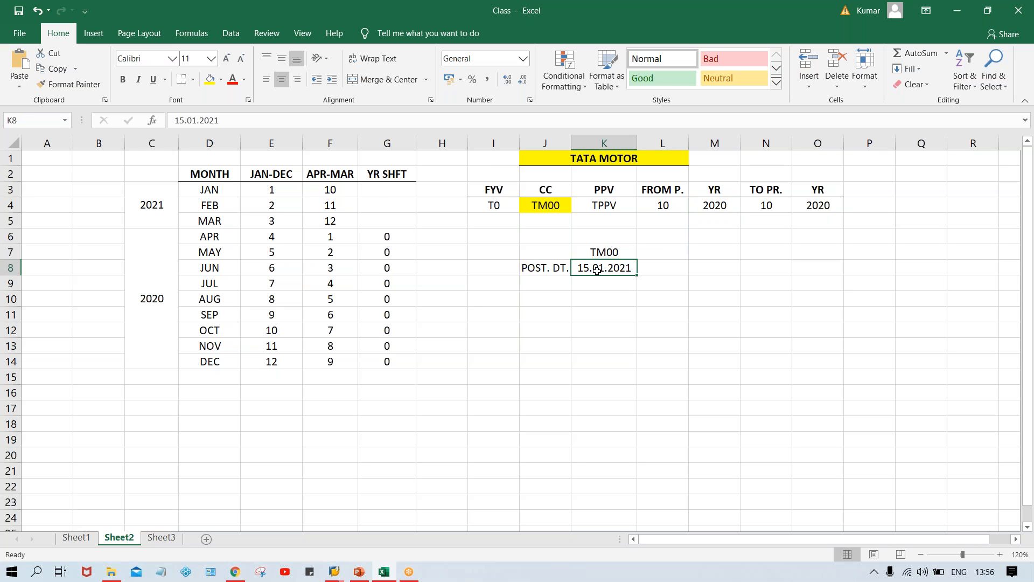
left_click(383, 191)
type("-1")
key("Return")
left_click_drag(385, 191, 381, 227)
key("ctrl+d")
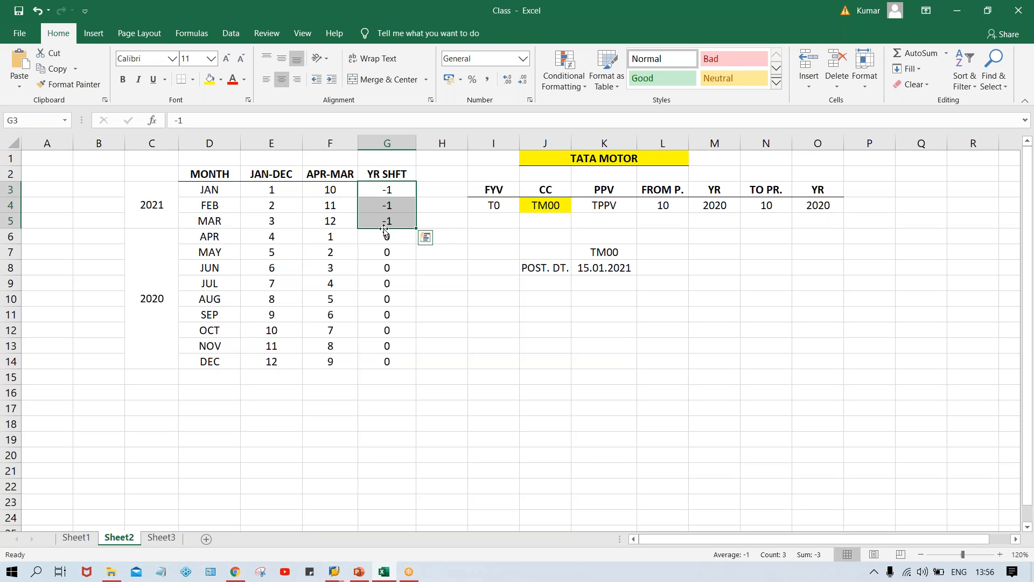
left_click(620, 268)
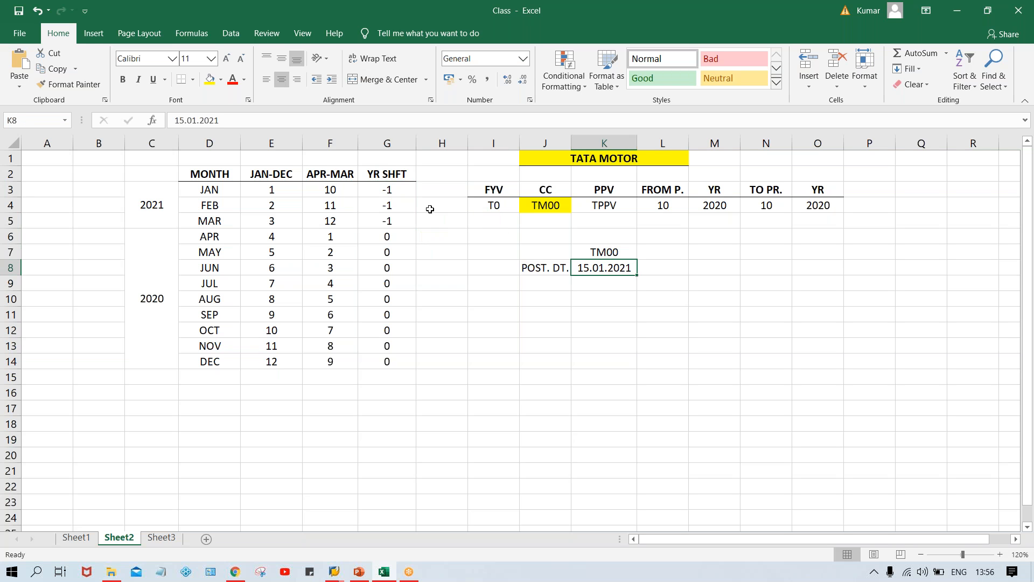
left_click(397, 195)
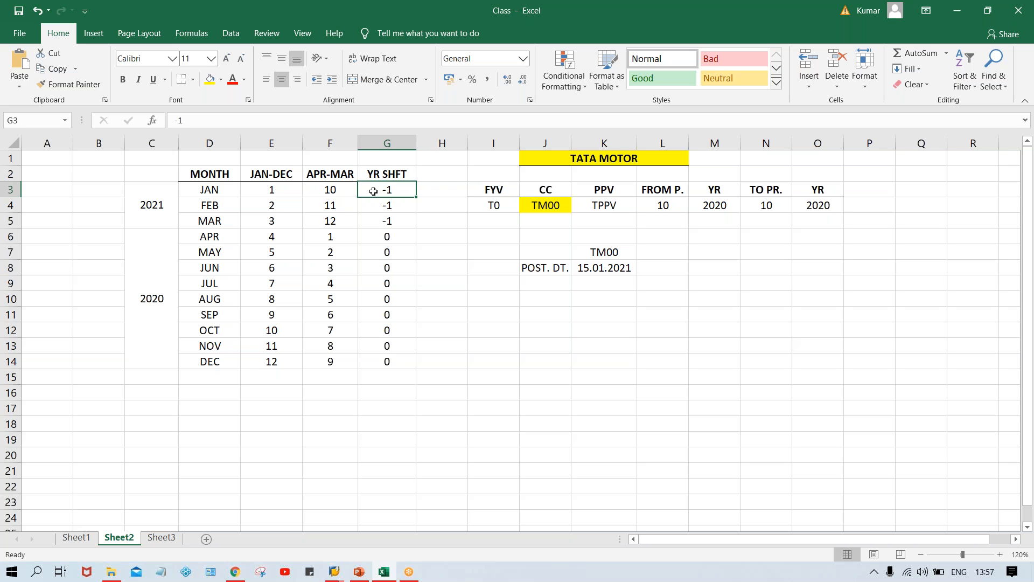
Insert a new column before YR SHFT and give it the heading OCT-SEP
left_click(386, 143)
right_click(388, 142)
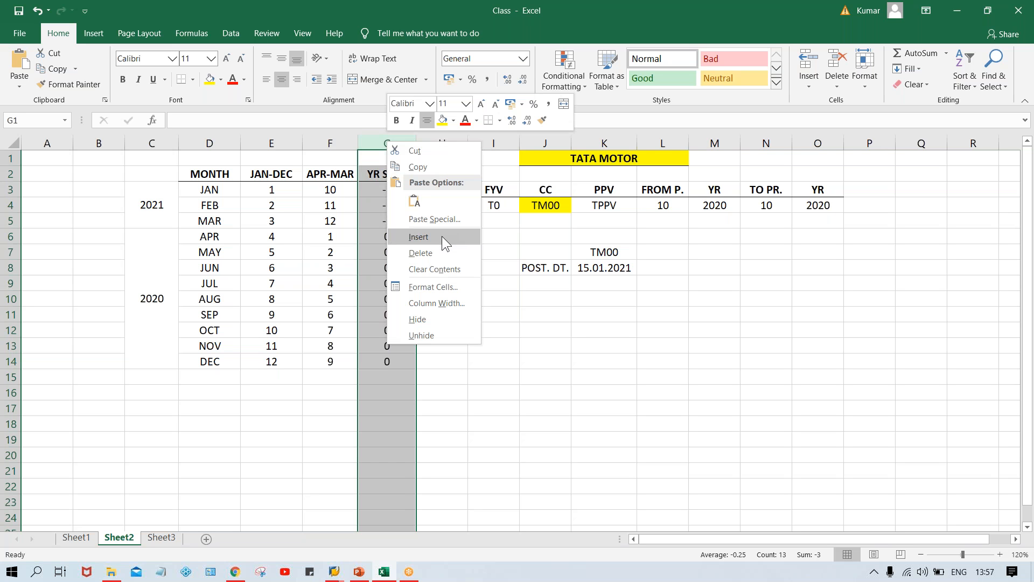
left_click(442, 236)
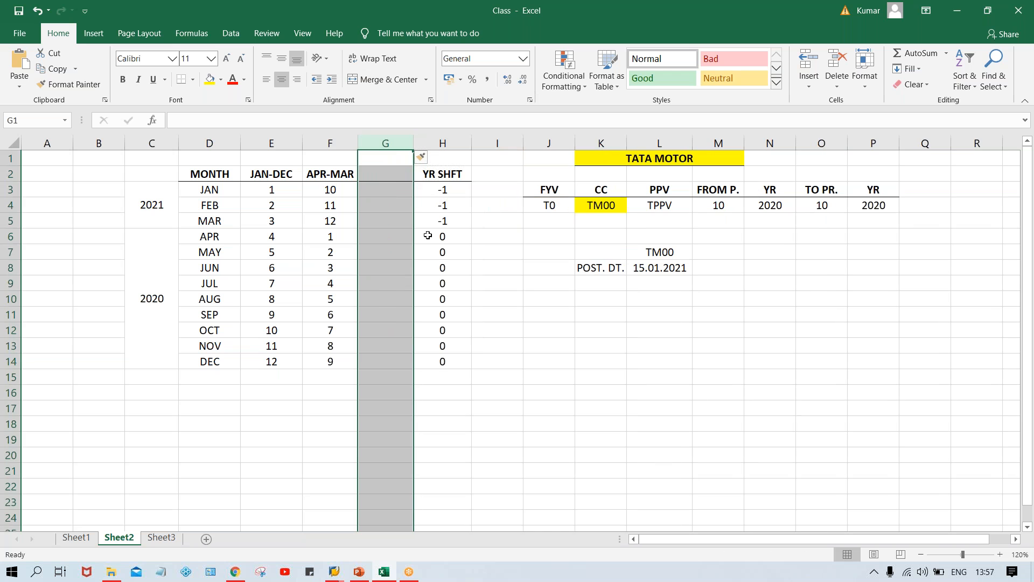
left_click(385, 189)
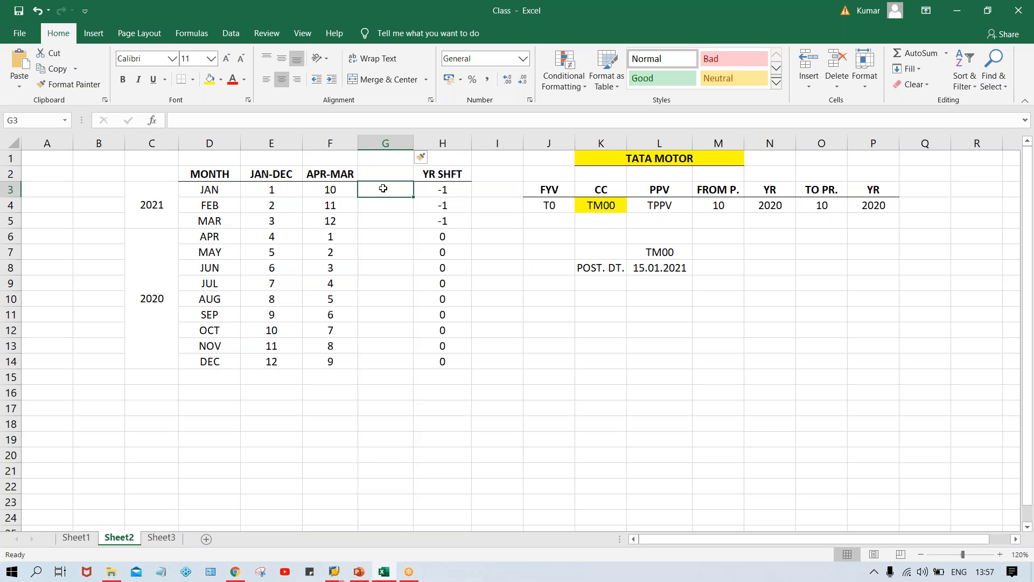
left_click(348, 173)
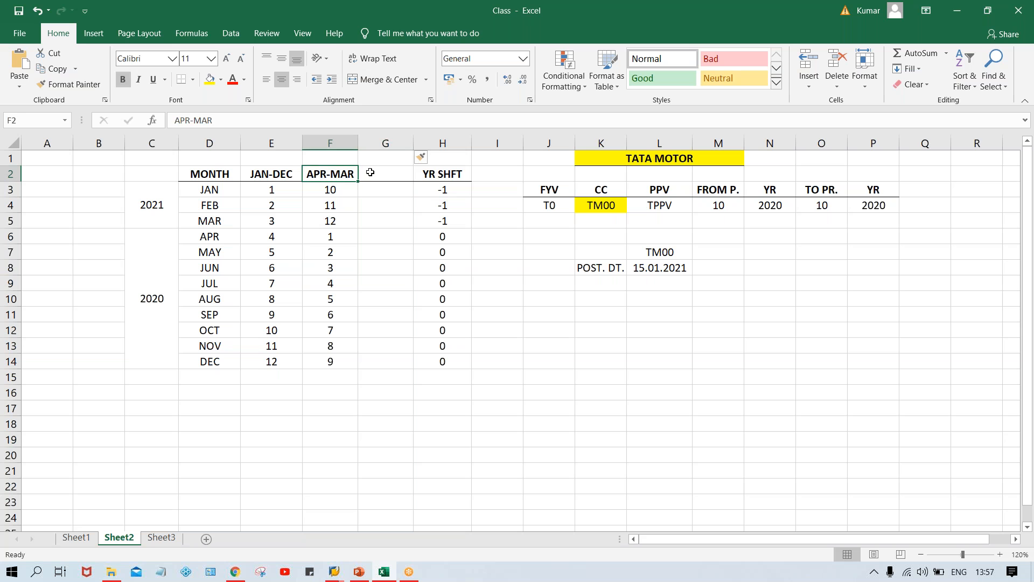
left_click(370, 172)
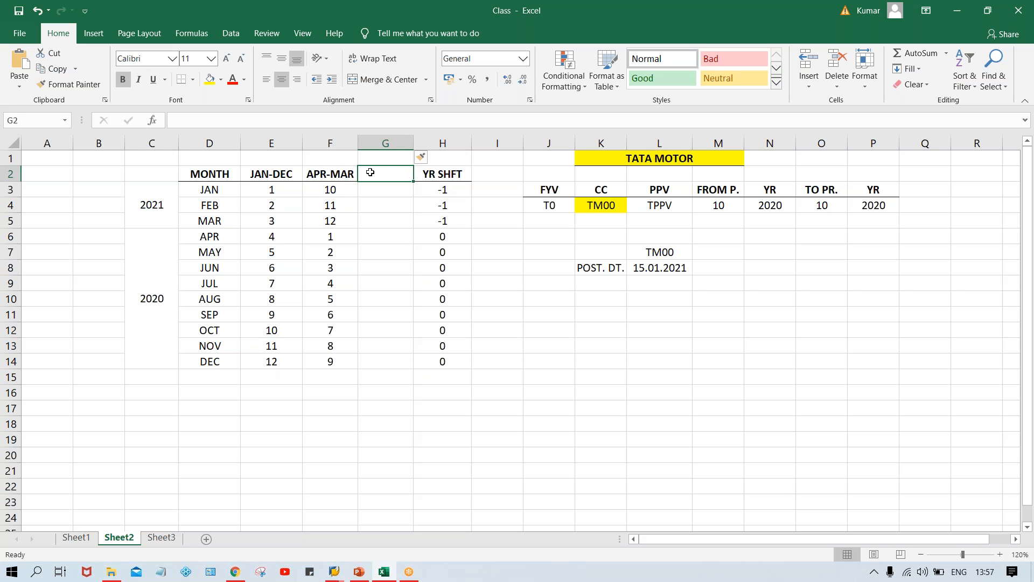
type("OC")
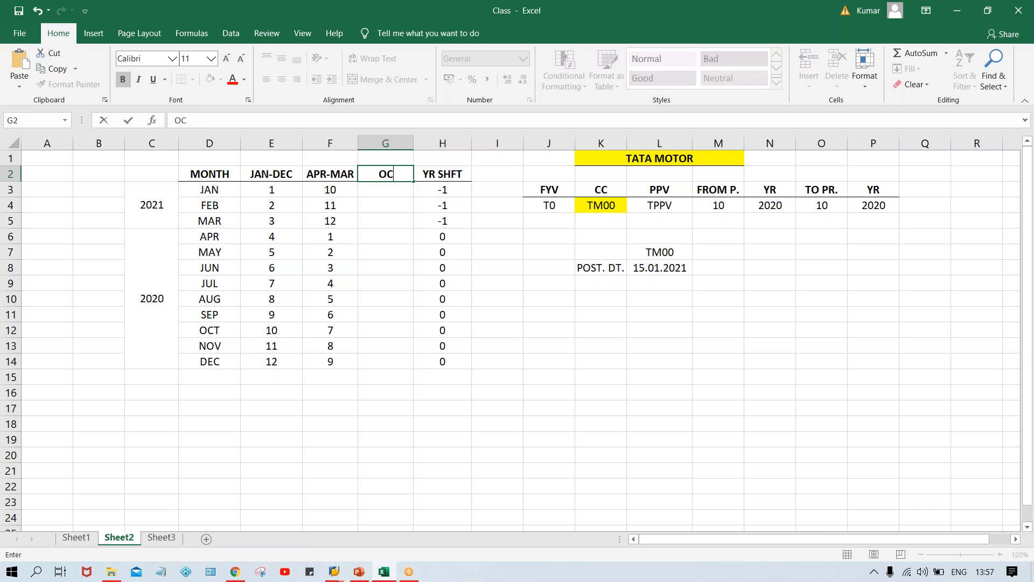
type("T-SEP")
key("Return")
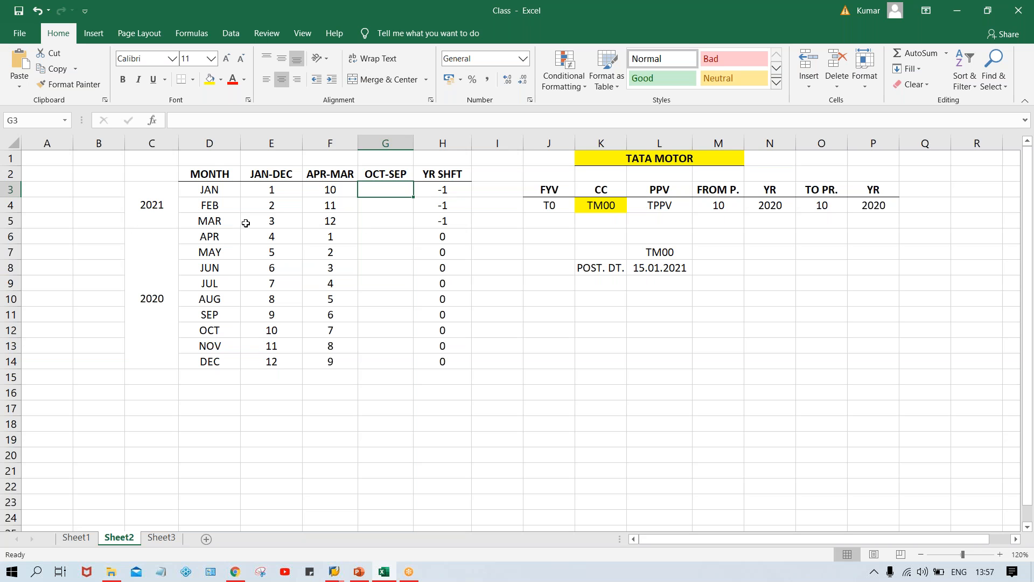
Clear all YR SHFT values from January to December and highlight the OCT, NOV and DEC cells in yellow
left_click_drag(434, 192, 440, 361)
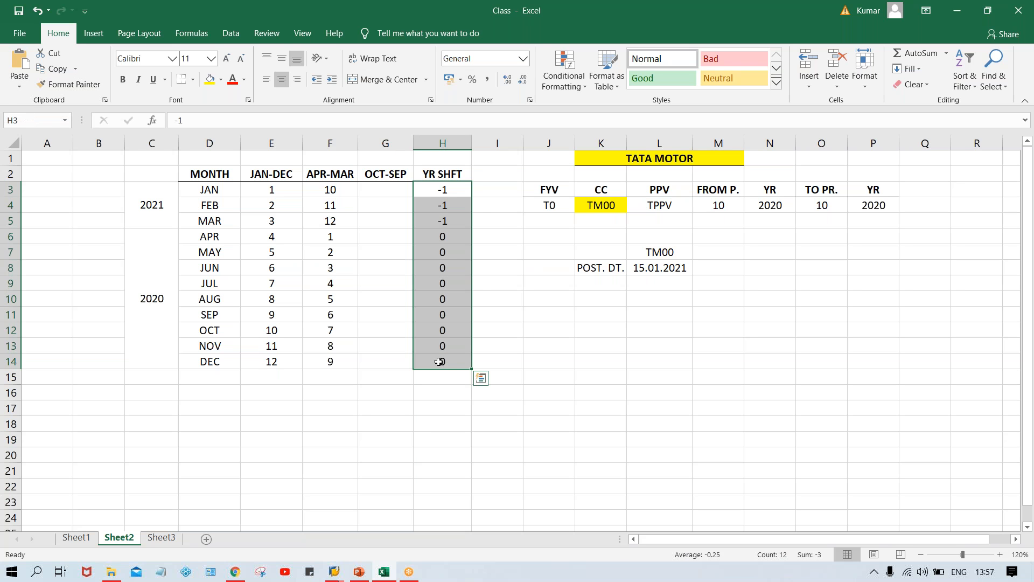
key("Delete")
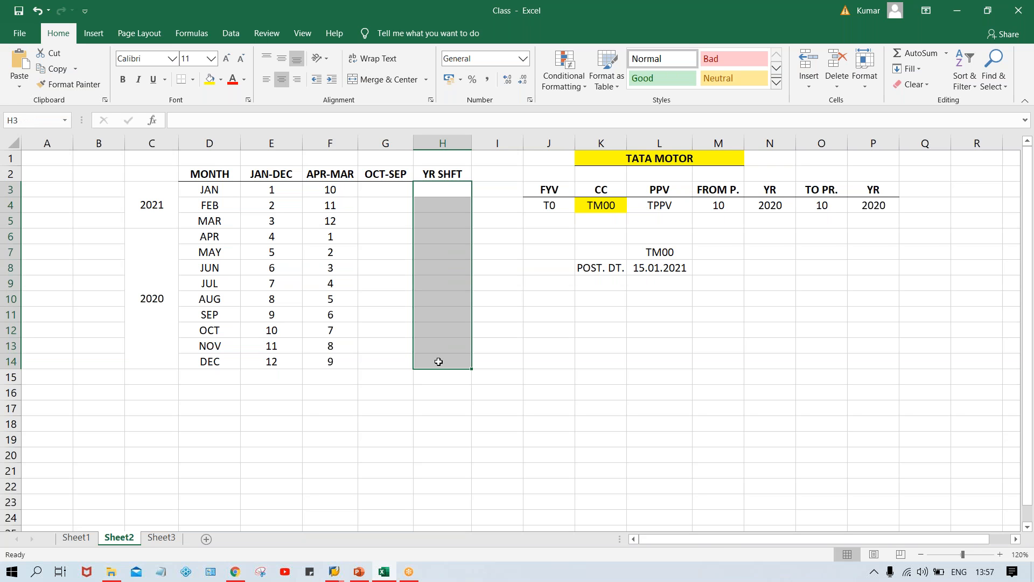
left_click(217, 332)
left_click_drag(218, 332, 221, 360)
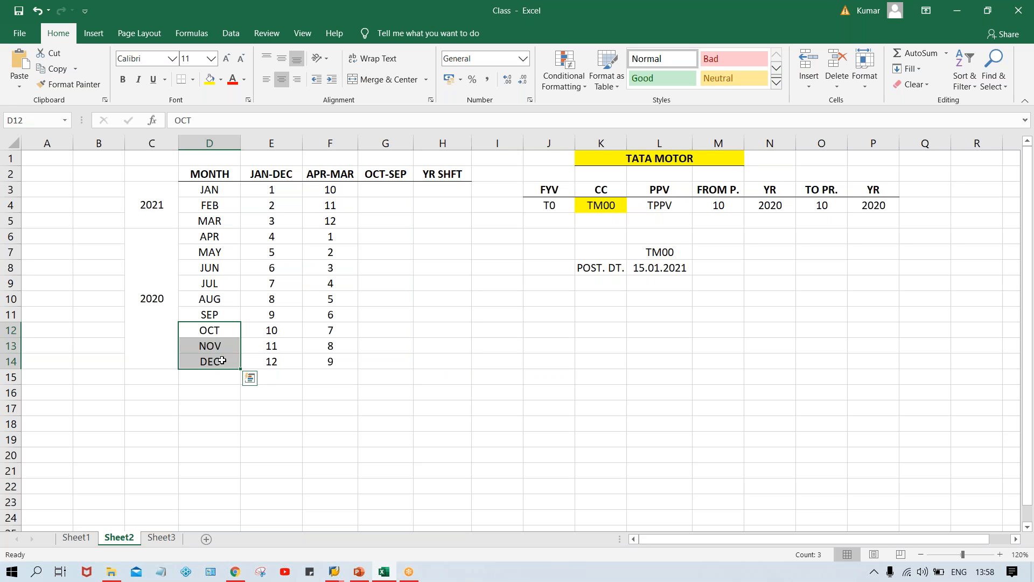
left_click(210, 82)
Delete the 2021 and 2020 labels in column C and unmerge both cell blocks
left_click_drag(160, 217, 162, 294)
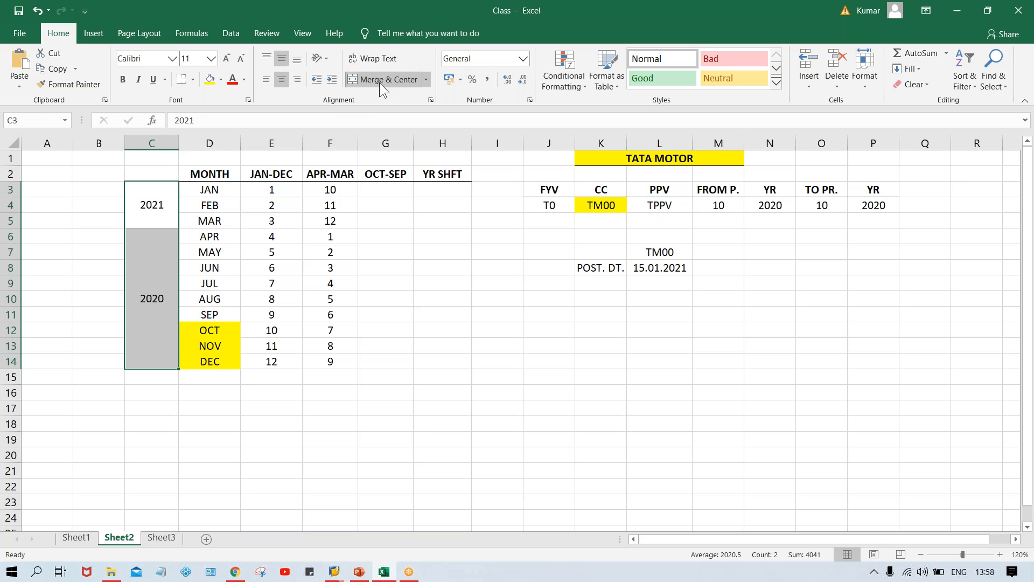
key("Delete")
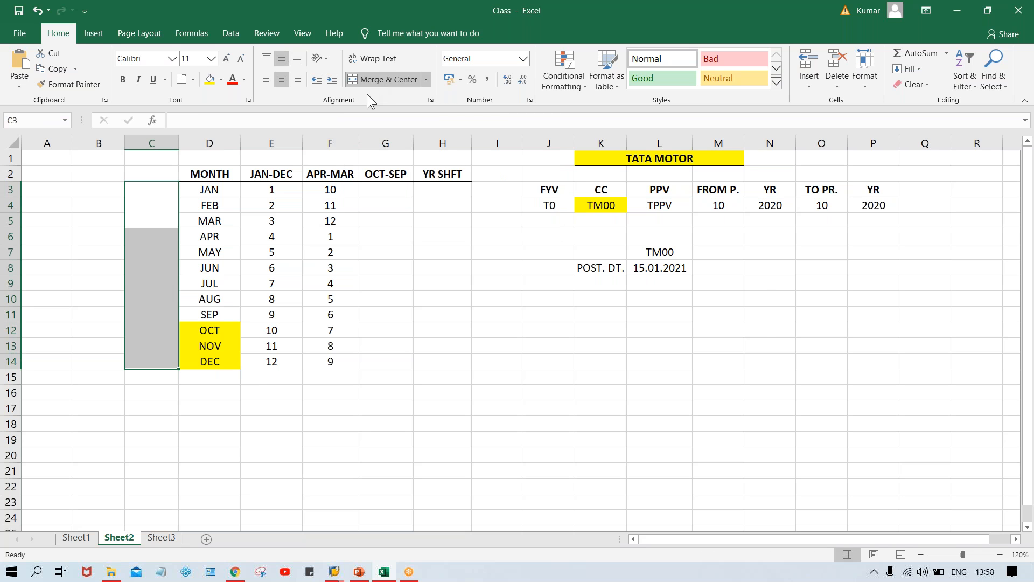
left_click(160, 271)
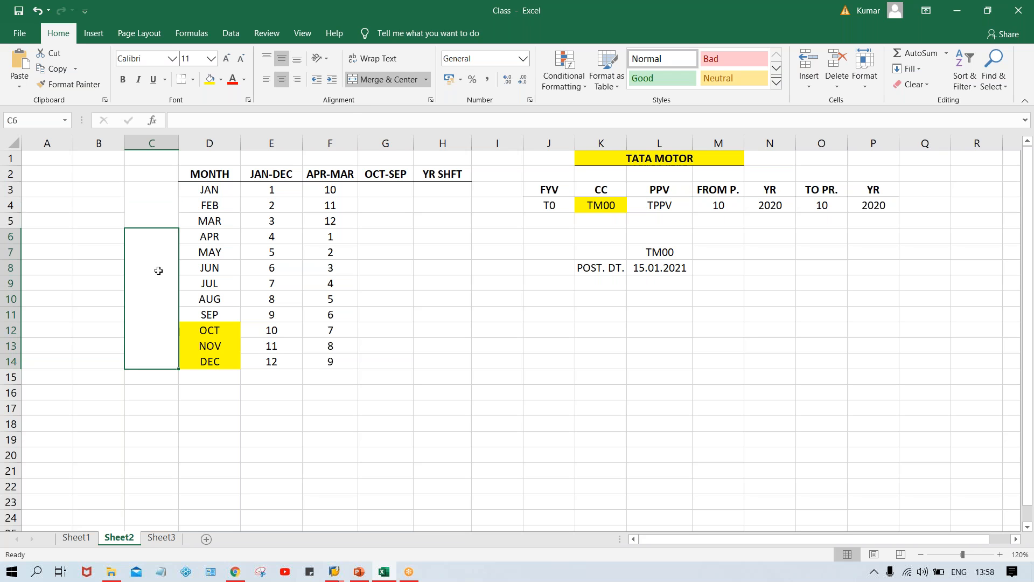
left_click(371, 80)
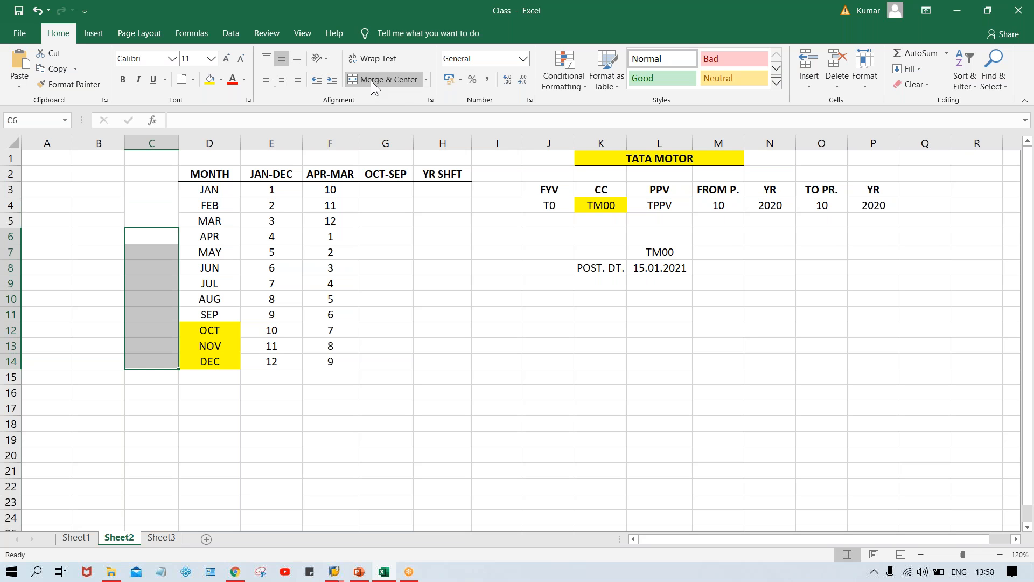
left_click(143, 207)
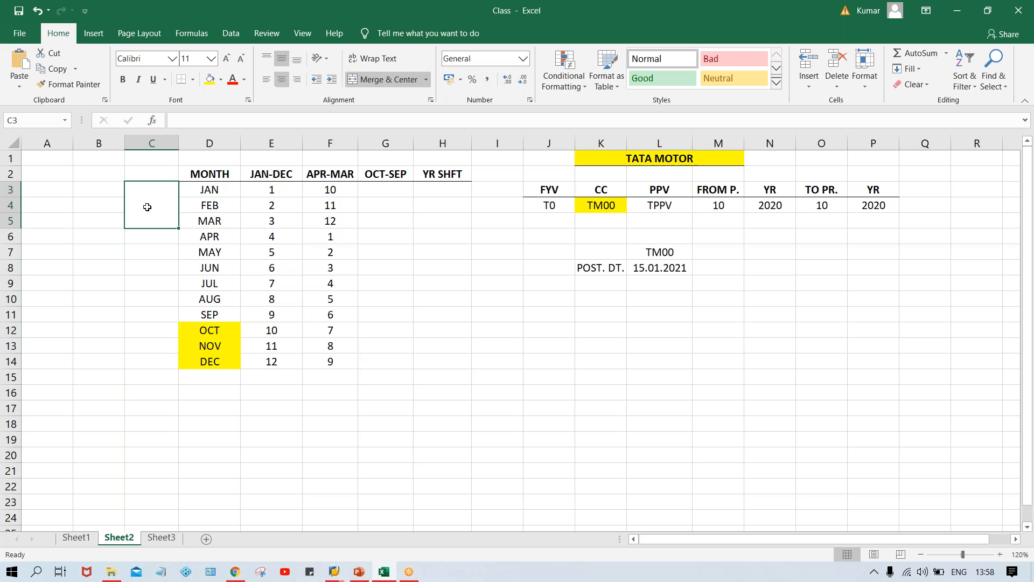
left_click(374, 79)
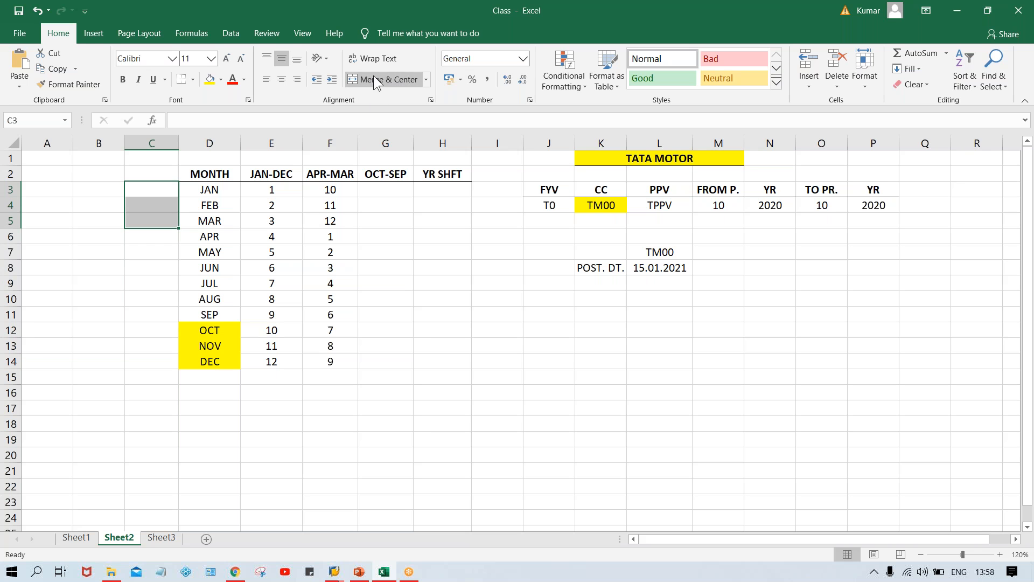
Merge the column C cells beside OCT to DEC into one block and those beside JAN to SEP into another
left_click_drag(160, 328, 158, 364)
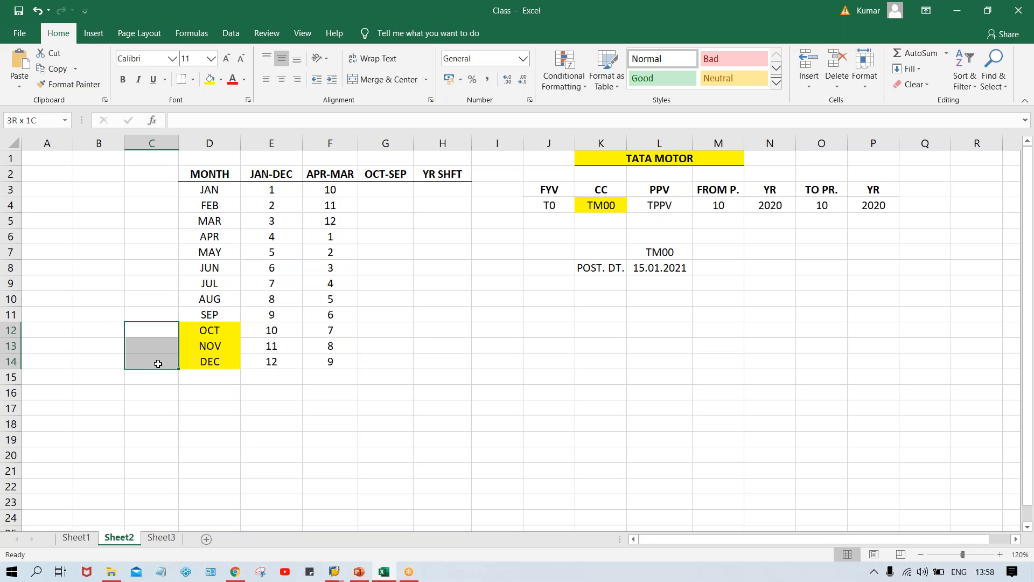
left_click(384, 81)
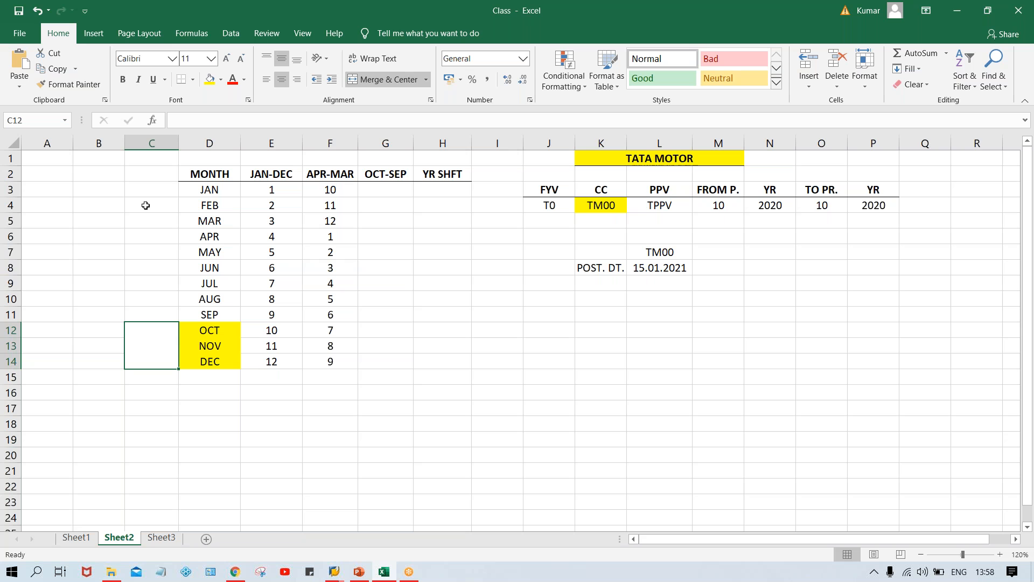
left_click_drag(160, 188, 159, 314)
left_click(388, 81)
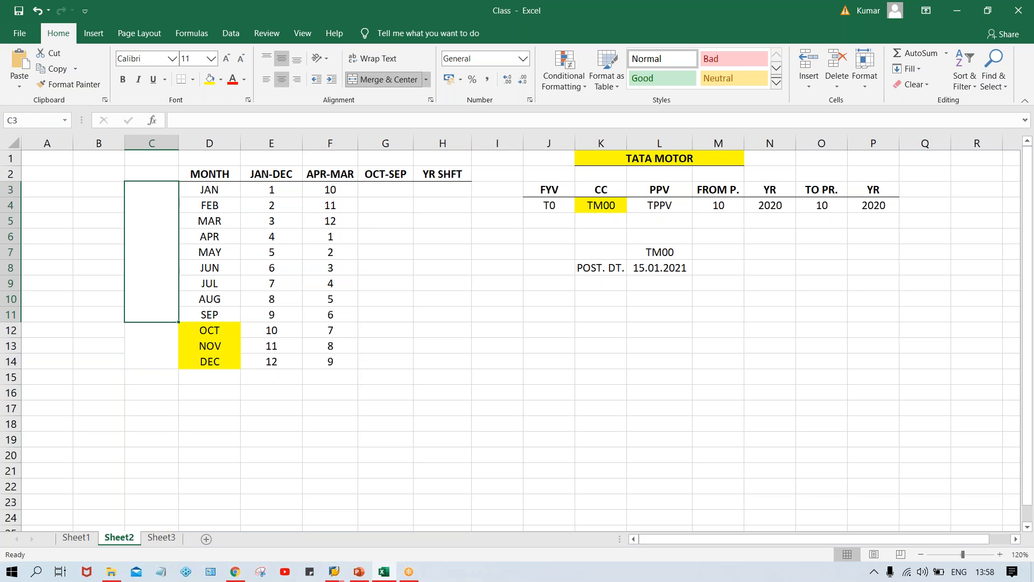
left_click(143, 339)
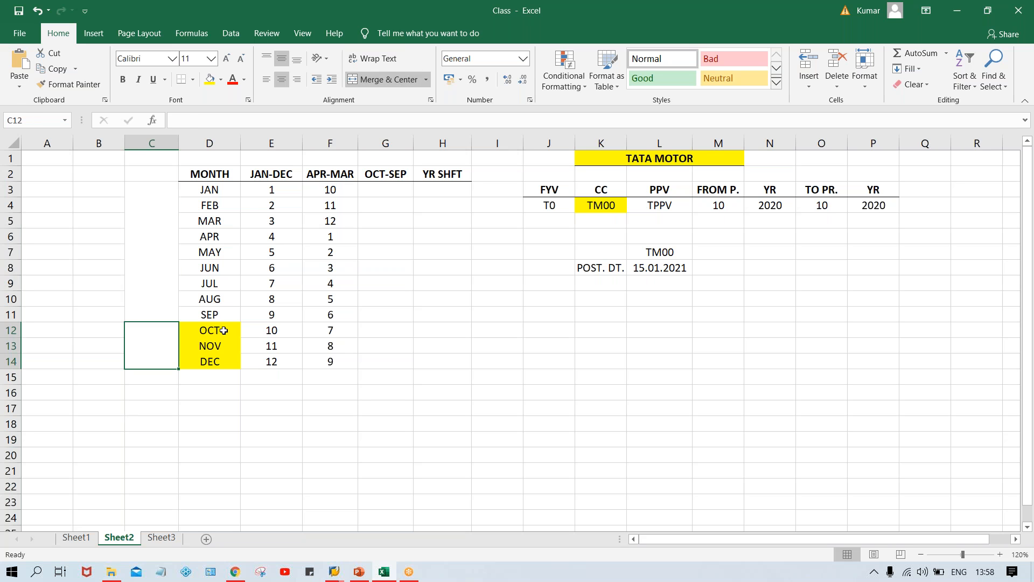
left_click(224, 330)
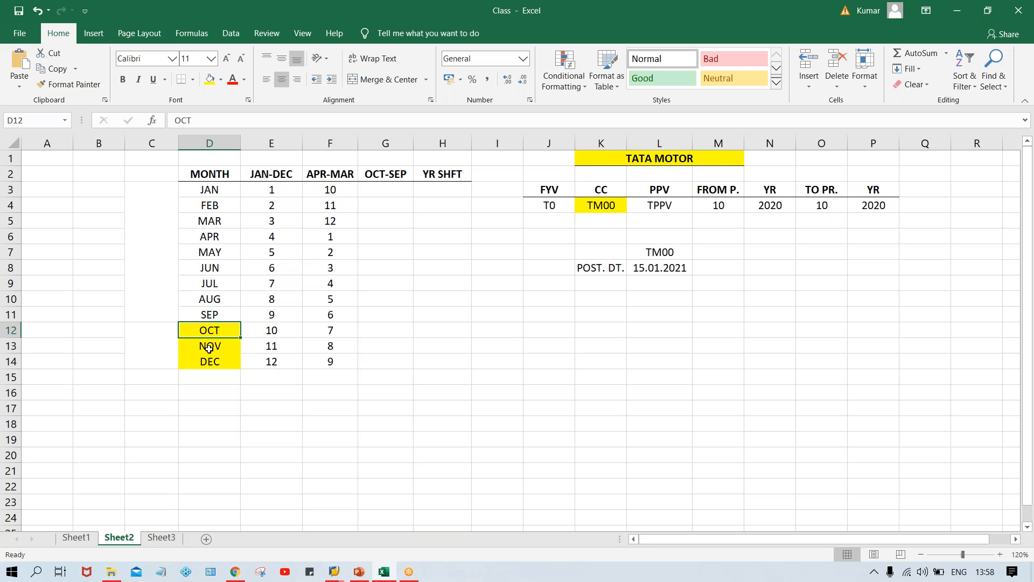
Set the posting date under TM00 to 15.05.2020
left_click(670, 273)
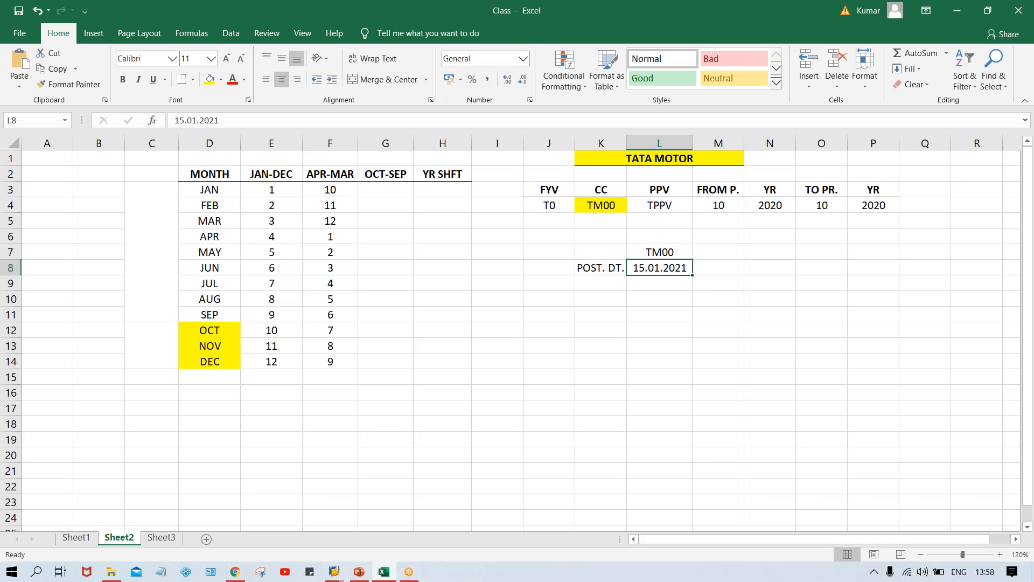
type("15.05.")
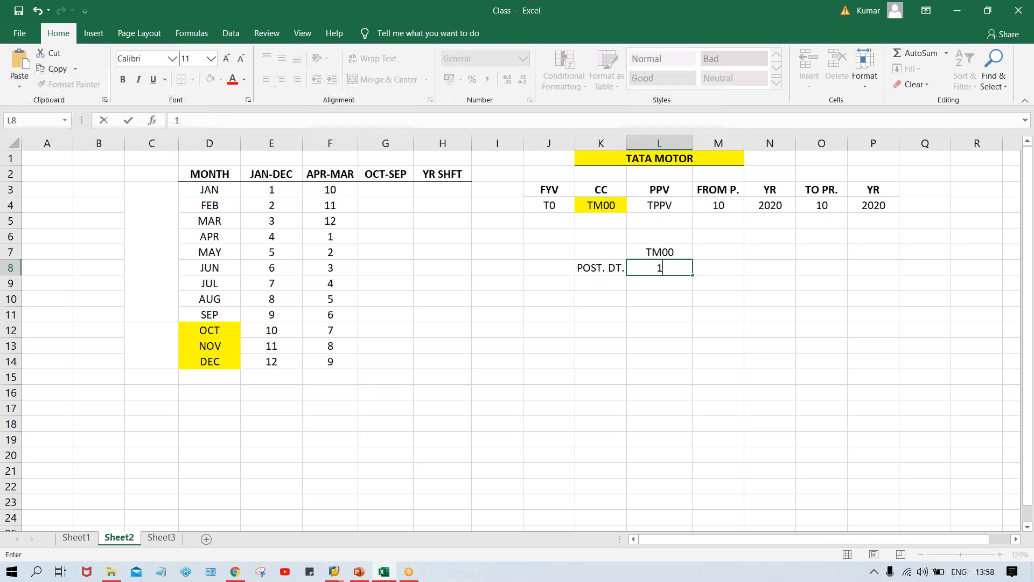
type("2020")
key("Return")
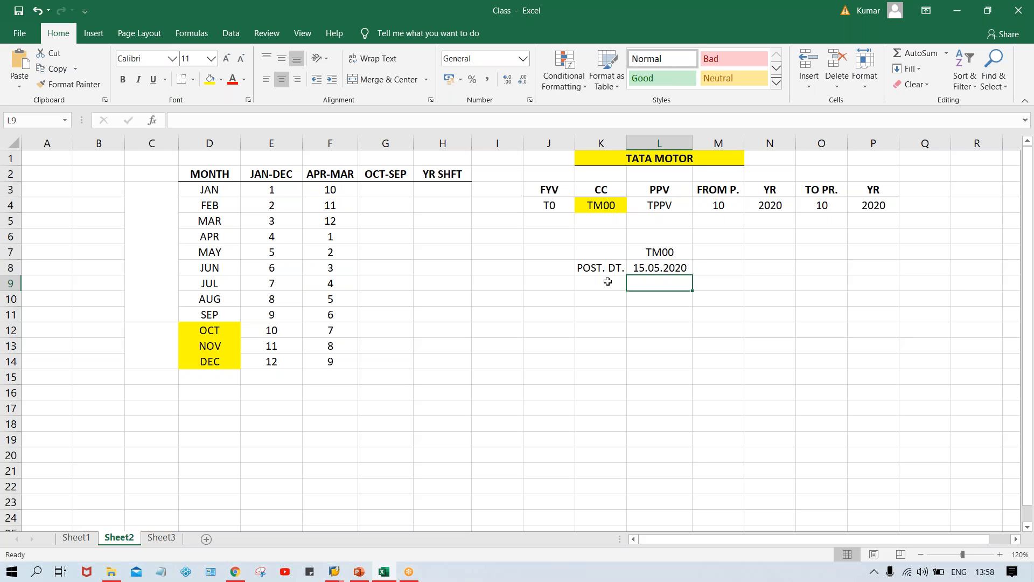
left_click(636, 270)
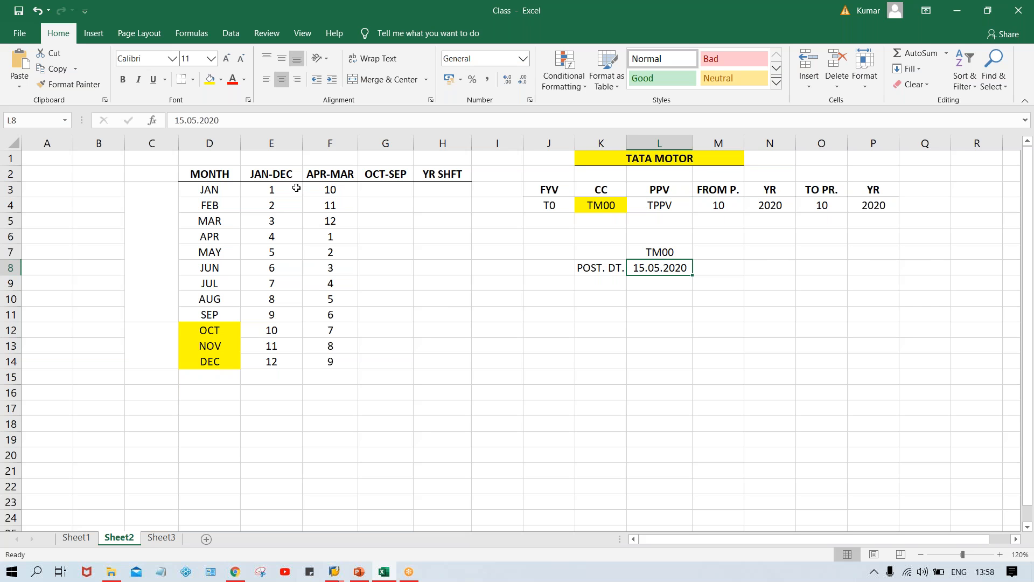
Enter periods 1, 2 and 3 for OCT, NOV and DEC in the OCT-SEP column
left_click(380, 188)
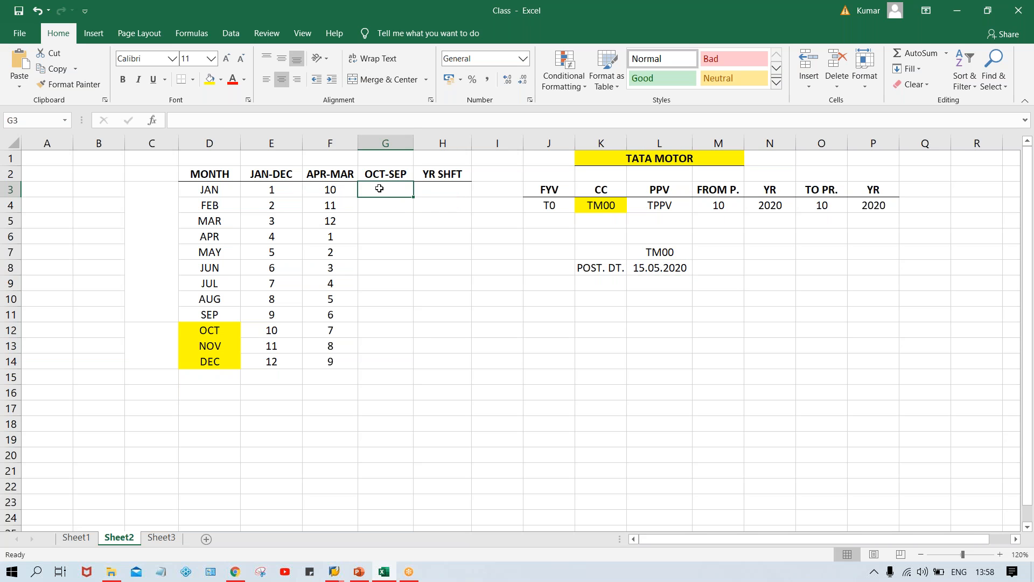
left_click(389, 330)
type("1")
key("Return")
type("2")
key("Return")
type("3")
key("Return")
Enter period 4 for JAN in the OCT-SEP column and fill it down to SEP as a series
left_click(385, 190)
type("4")
key("Return")
left_click(409, 193)
left_click_drag(412, 196, 417, 321)
left_click(429, 331)
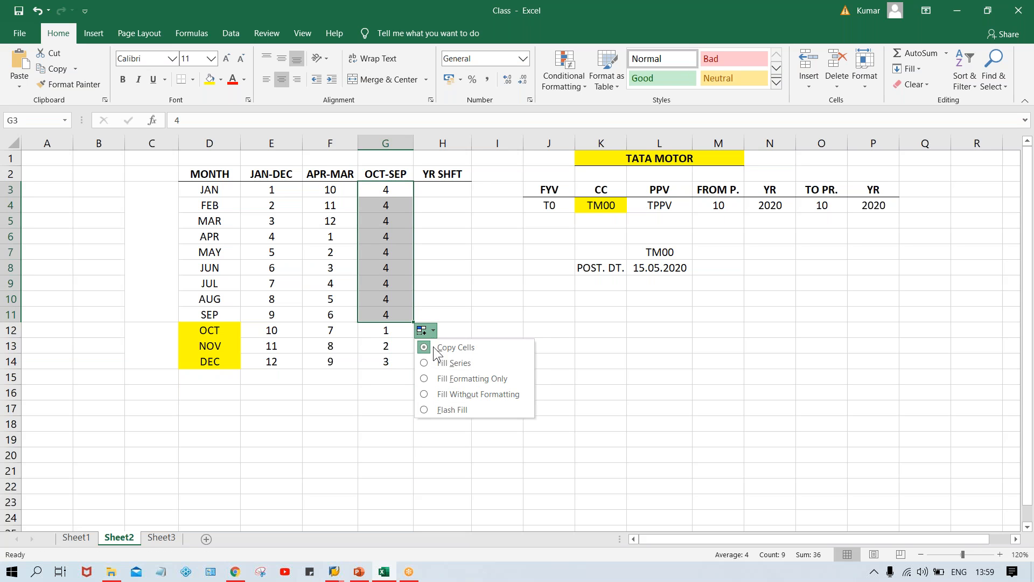
left_click(442, 364)
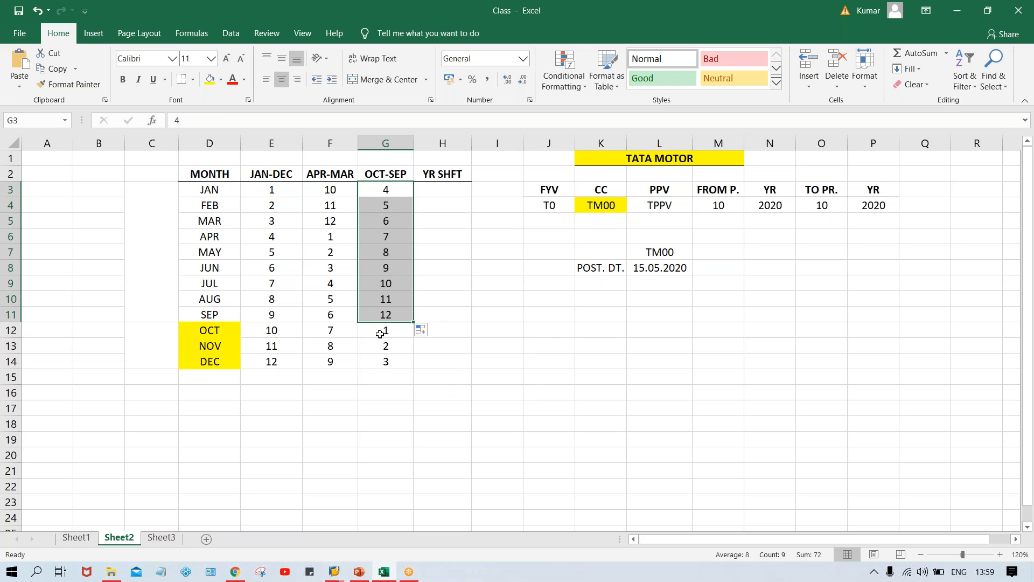
left_click(386, 331)
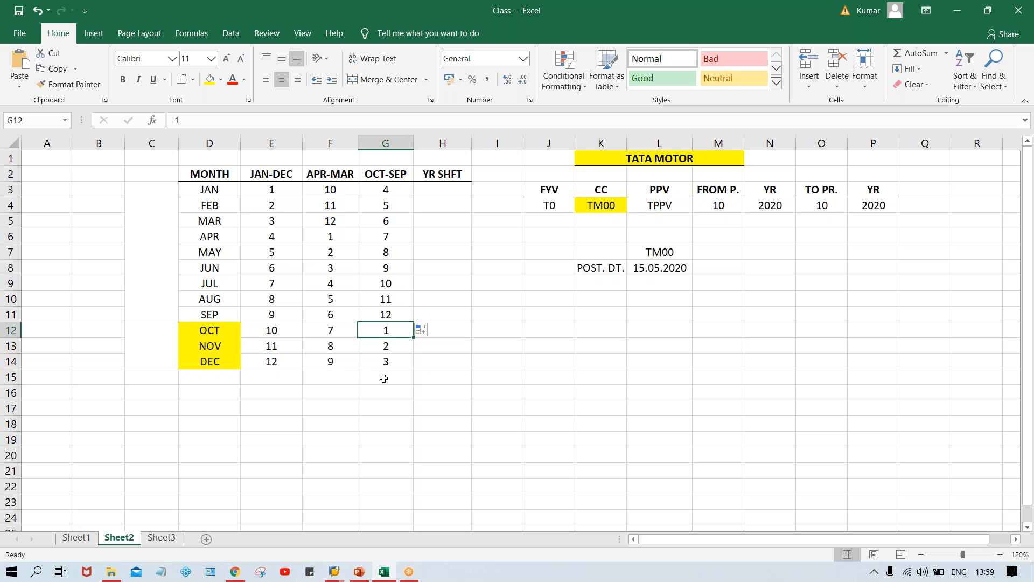
Label the merged block beside OCT to DEC with the year 2020
left_click(197, 333)
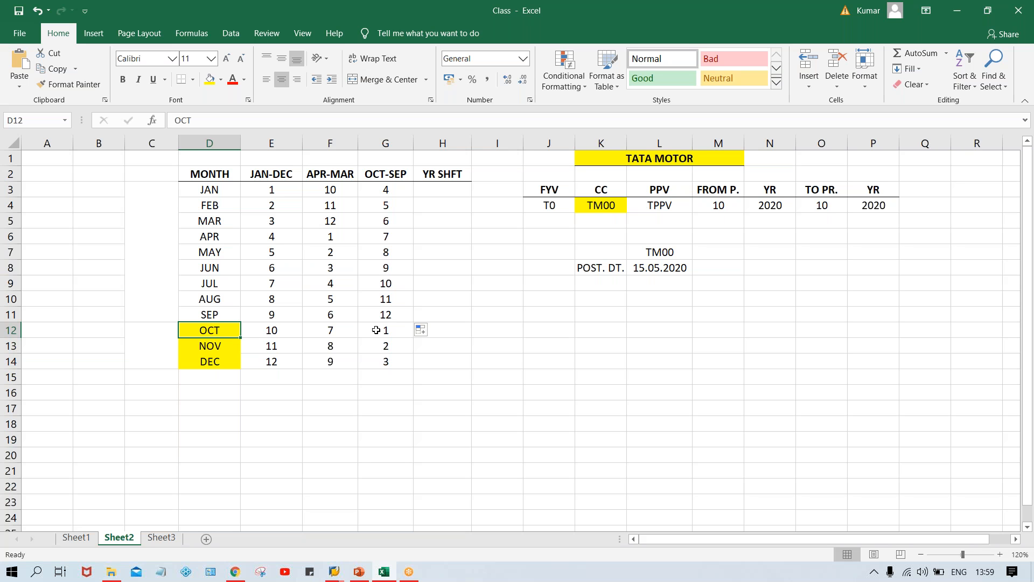
left_click(149, 338)
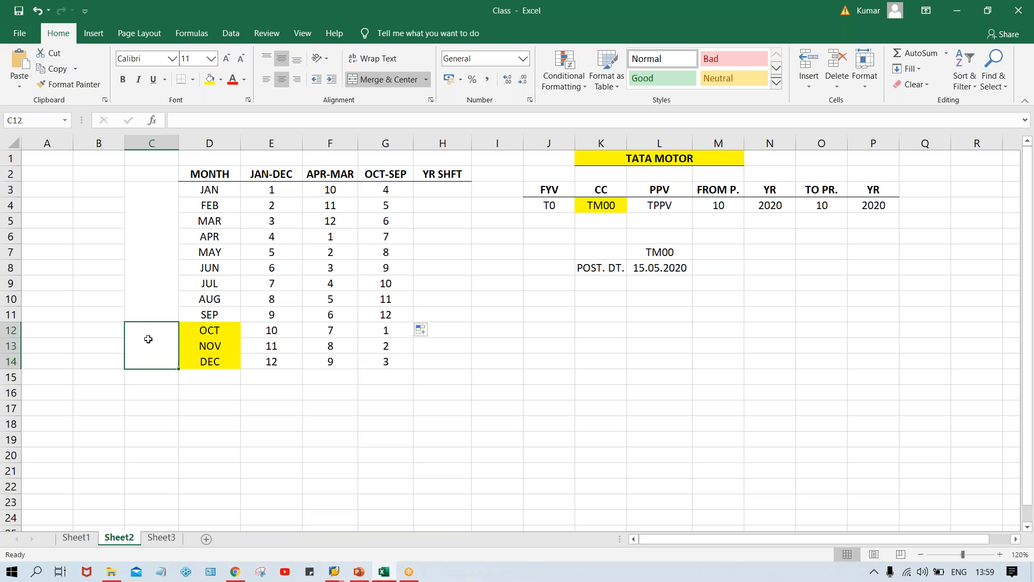
type("2020")
key("Return")
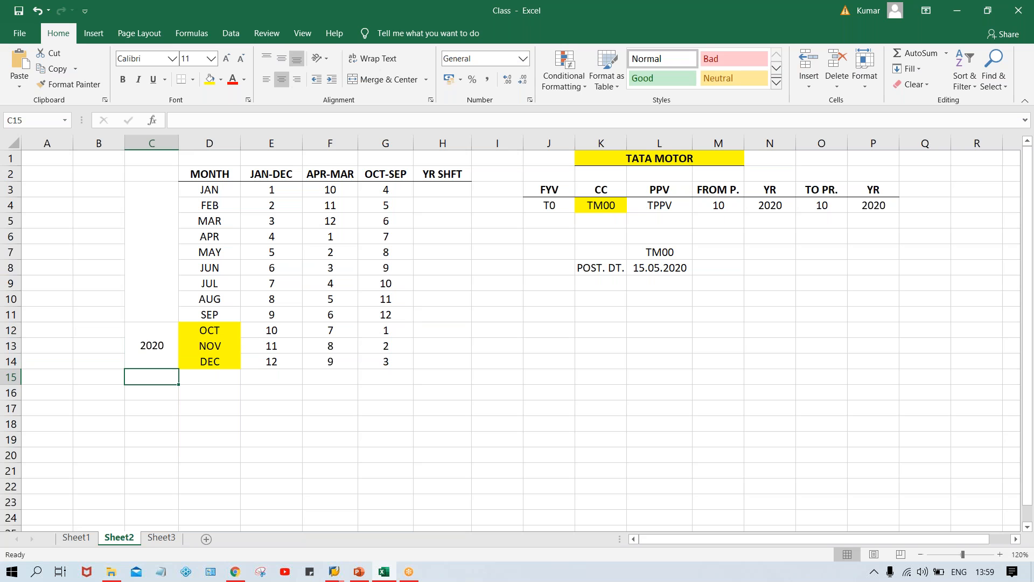
left_click(158, 350)
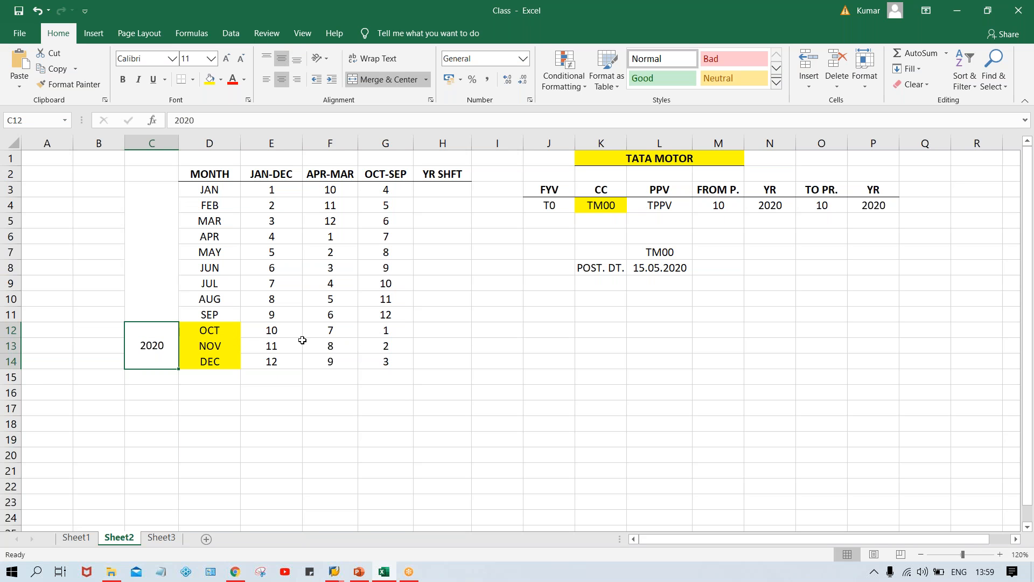
left_click(204, 334)
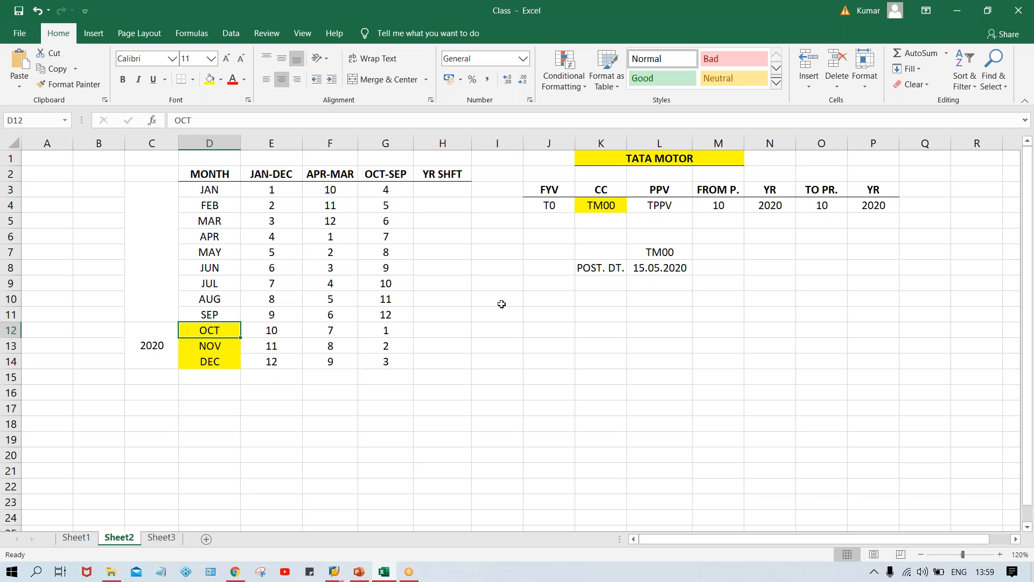
Clear the posting date under TM00 and enter 15.10.2020
left_click(654, 269)
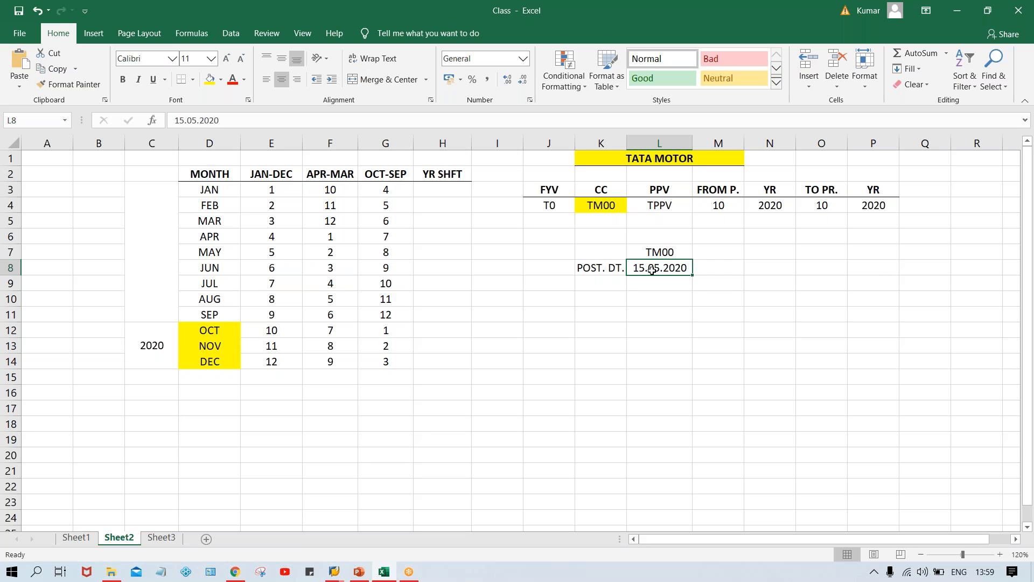
key("Delete")
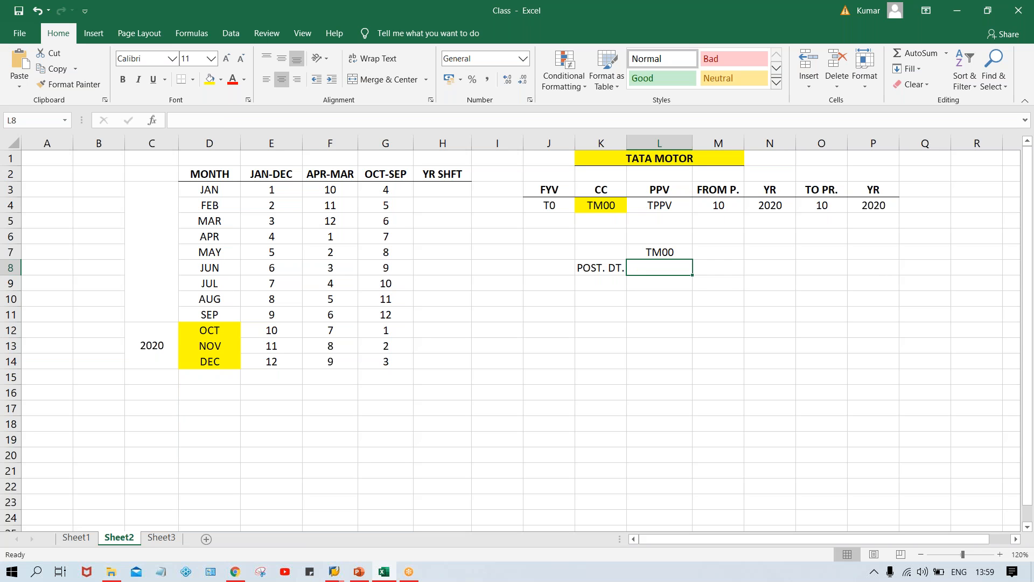
left_click(227, 327)
left_click(665, 265)
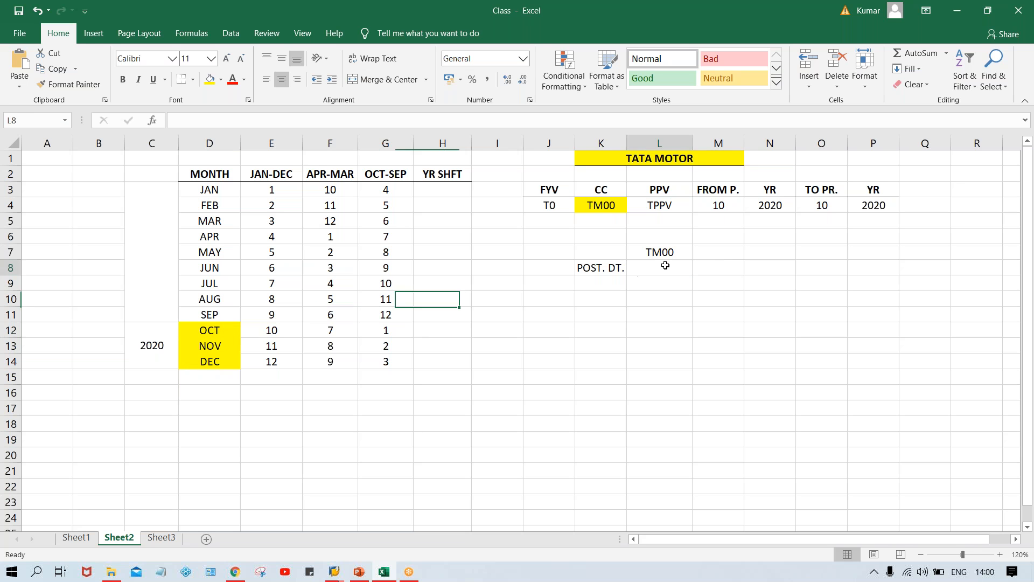
type("15.")
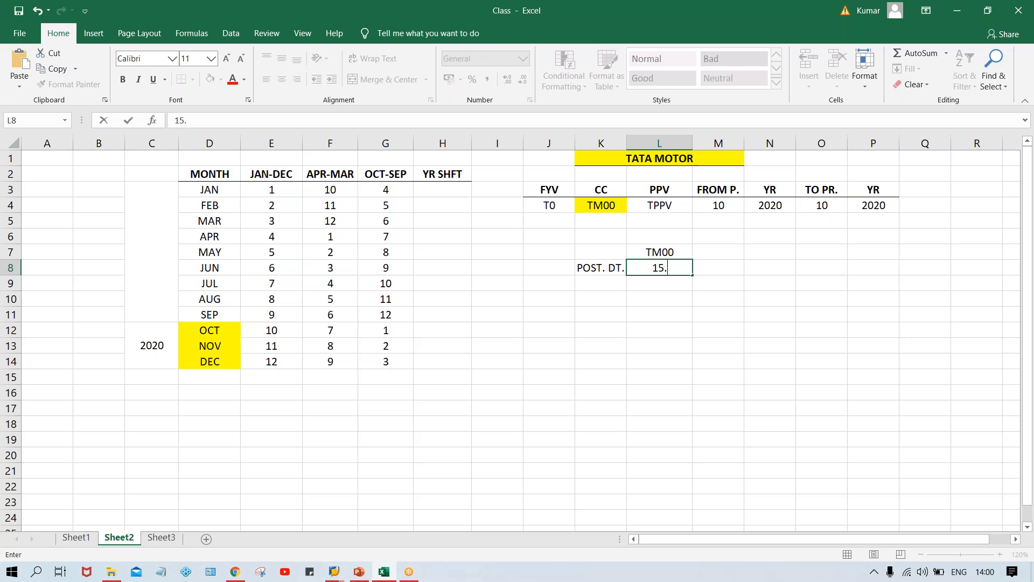
type("10.2020")
key("ctrl+Return")
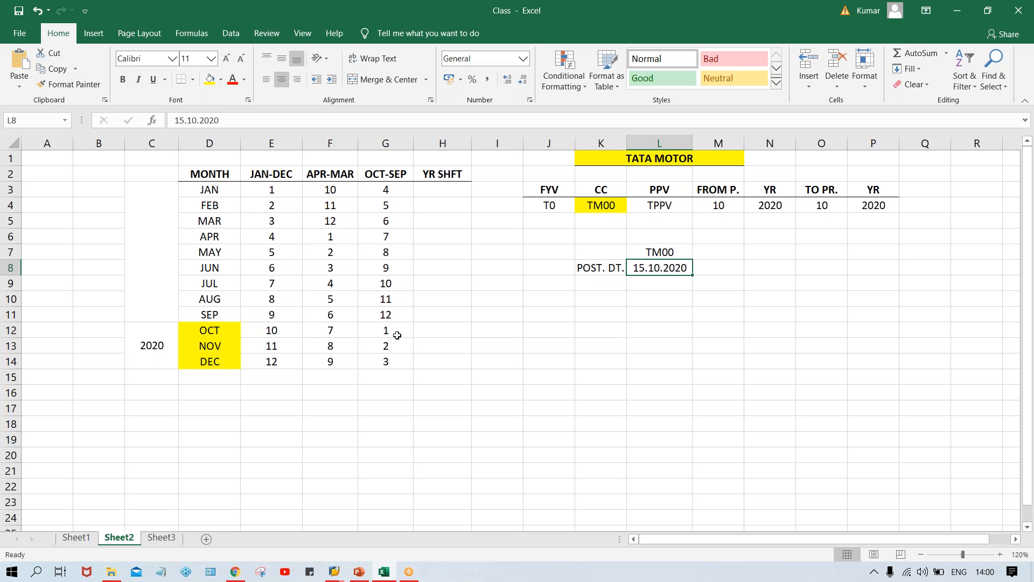
Set the TM00 from period to 1 and its year to 2021
left_click(390, 333)
left_click(720, 205)
type("1")
left_click(751, 277)
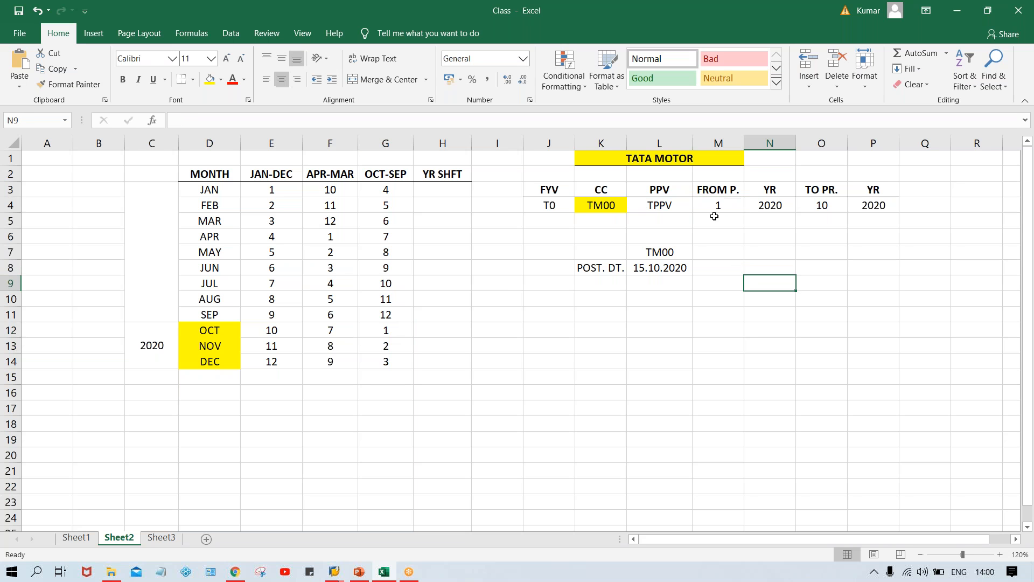
left_click(714, 205)
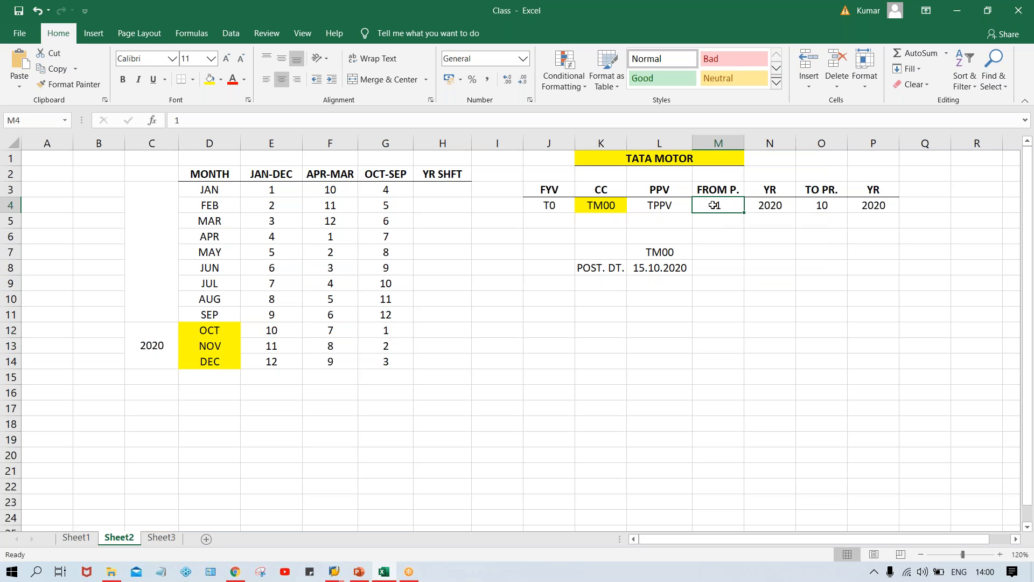
left_click(758, 205)
type("202")
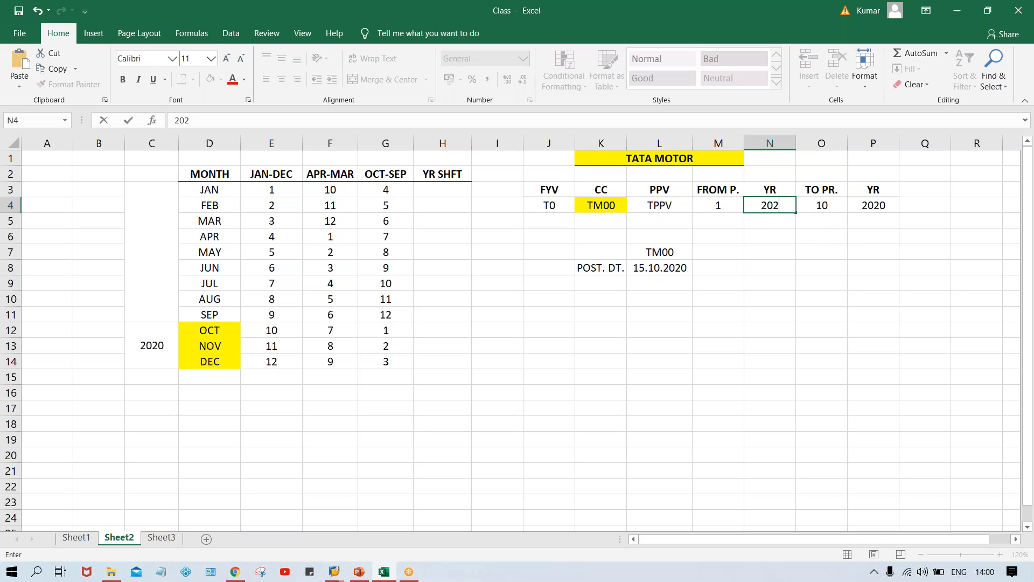
type("1")
key("Return")
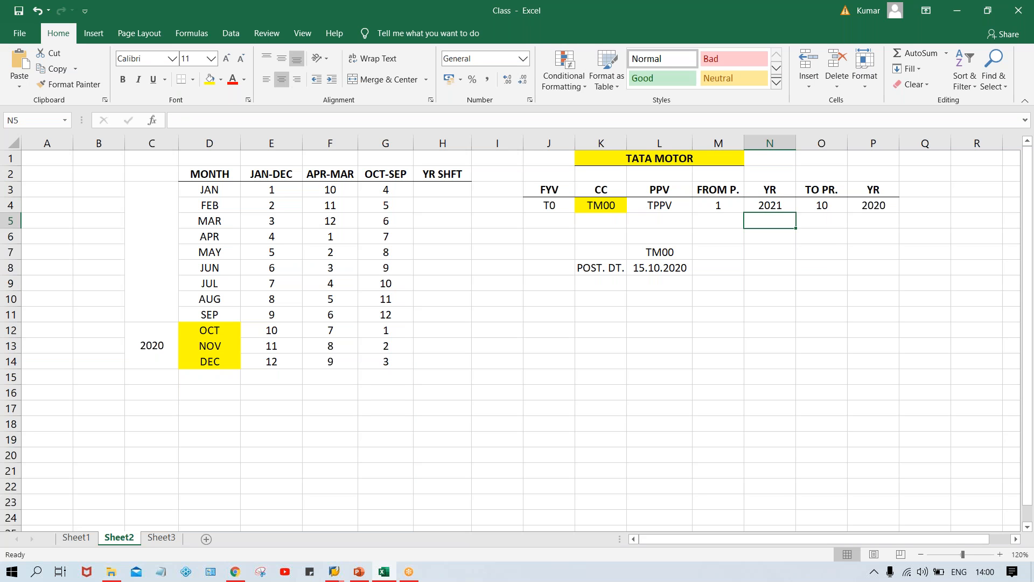
Set the TM00 to period to 1 and its year to 2021
left_click(875, 204)
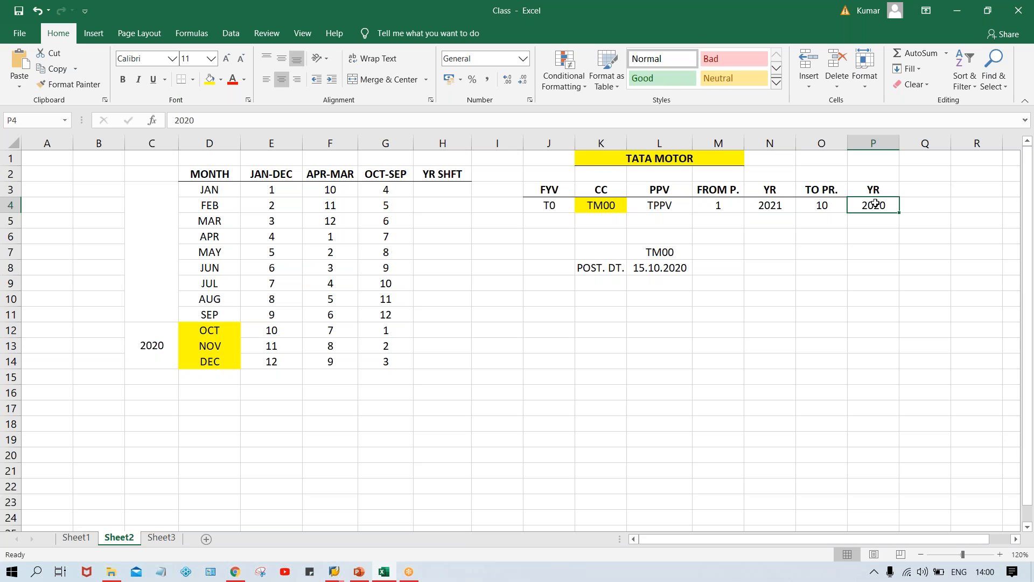
left_click(824, 204)
type("1")
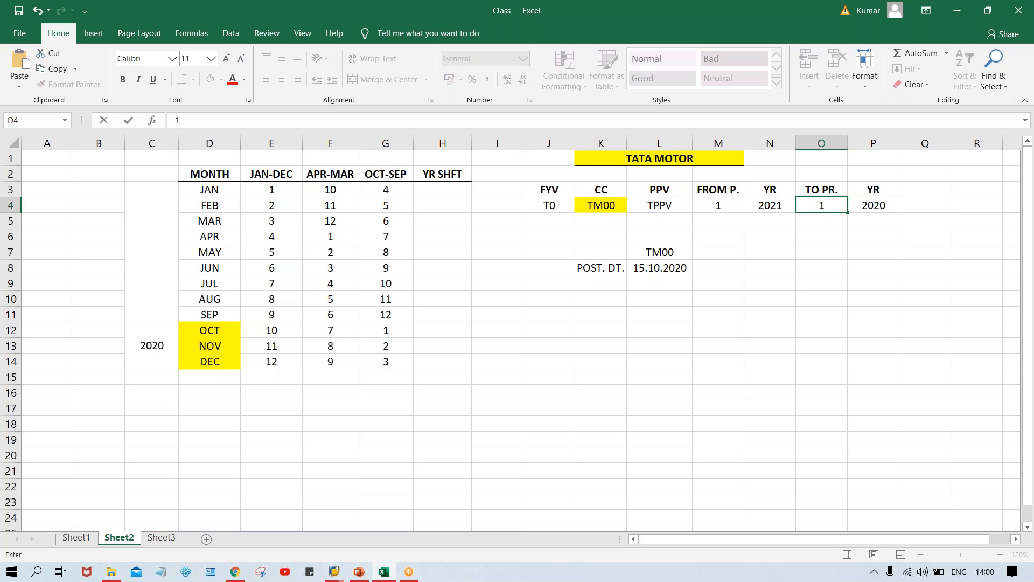
left_click(877, 205)
type("2021")
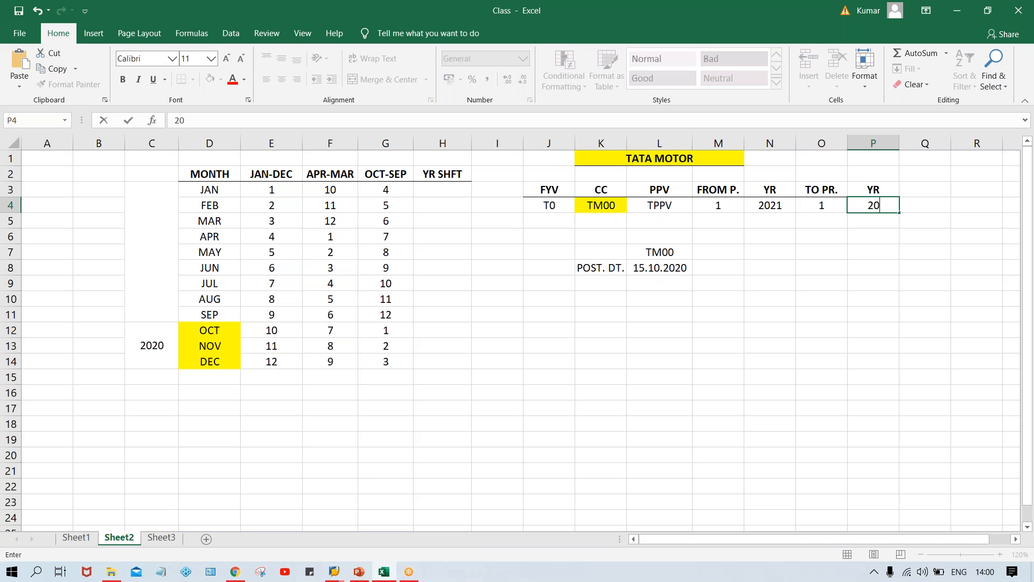
key("Return")
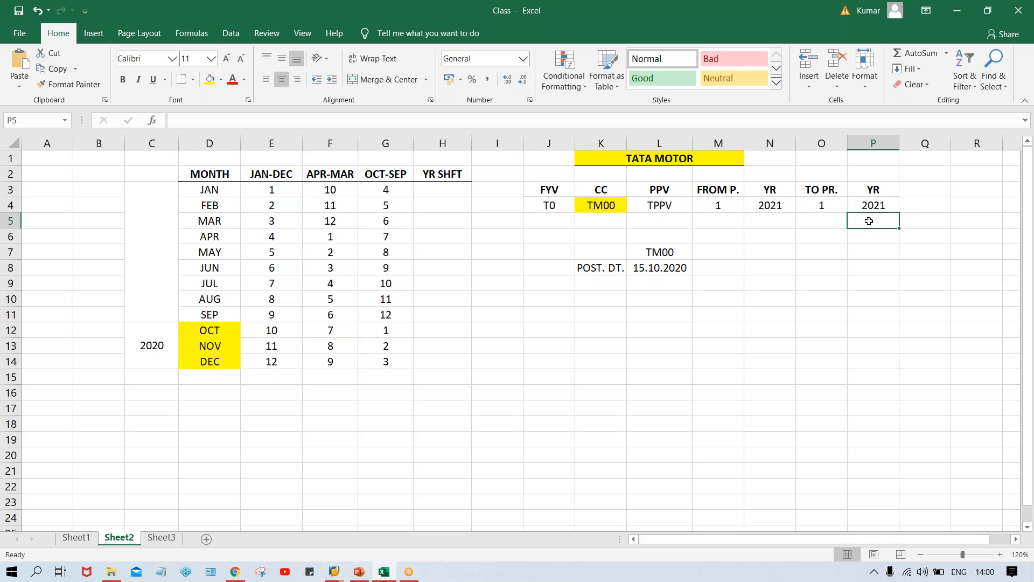
Compare the posting date with October's OCT-SEP period and the open from period of TM00
left_click(668, 270)
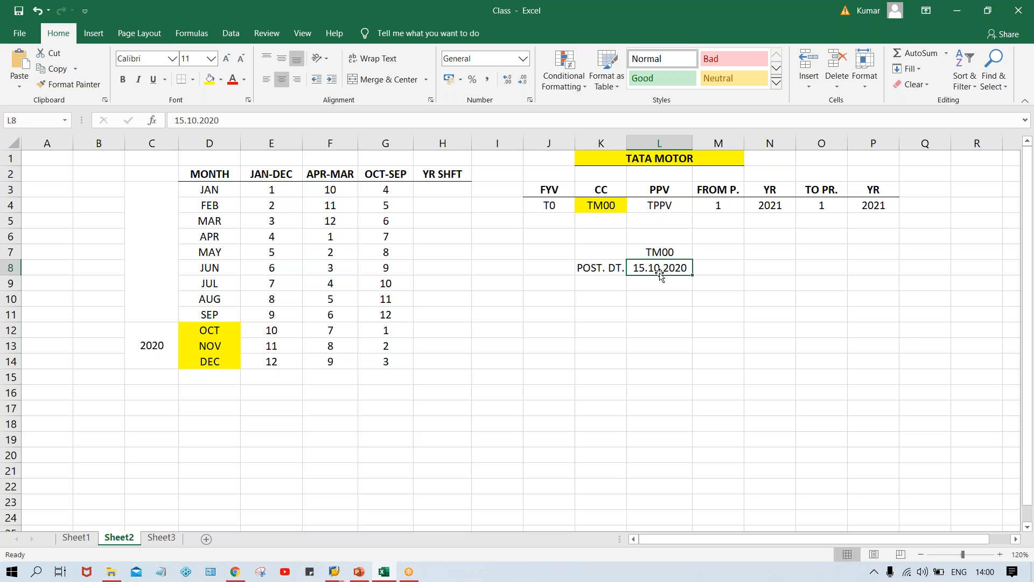
left_click(208, 326)
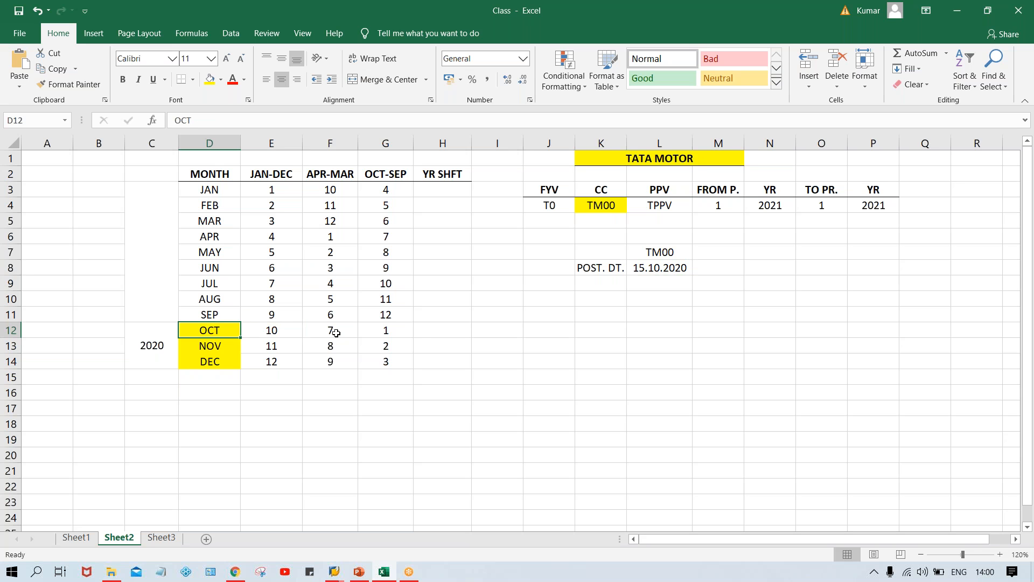
left_click(398, 334)
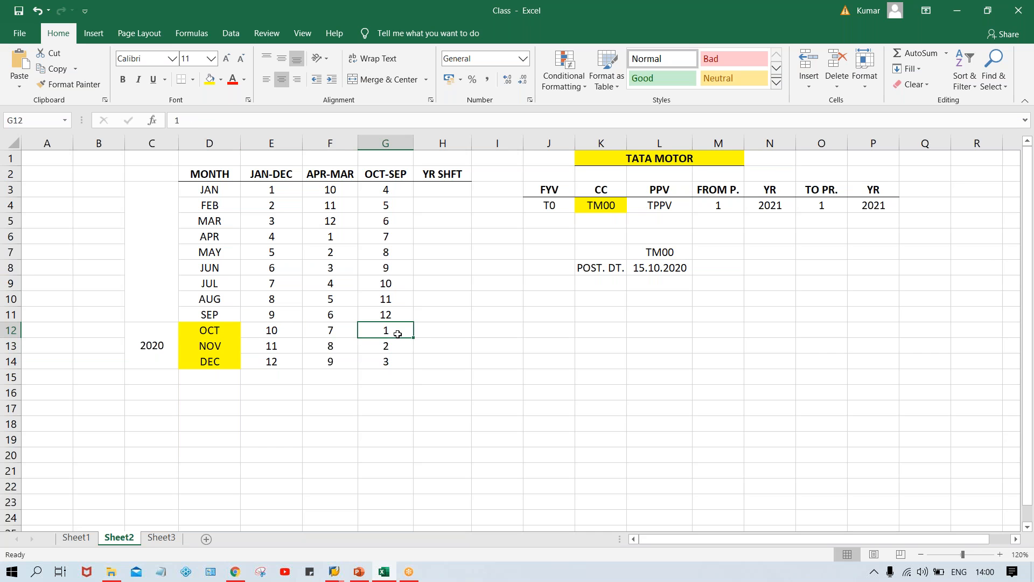
left_click(700, 206)
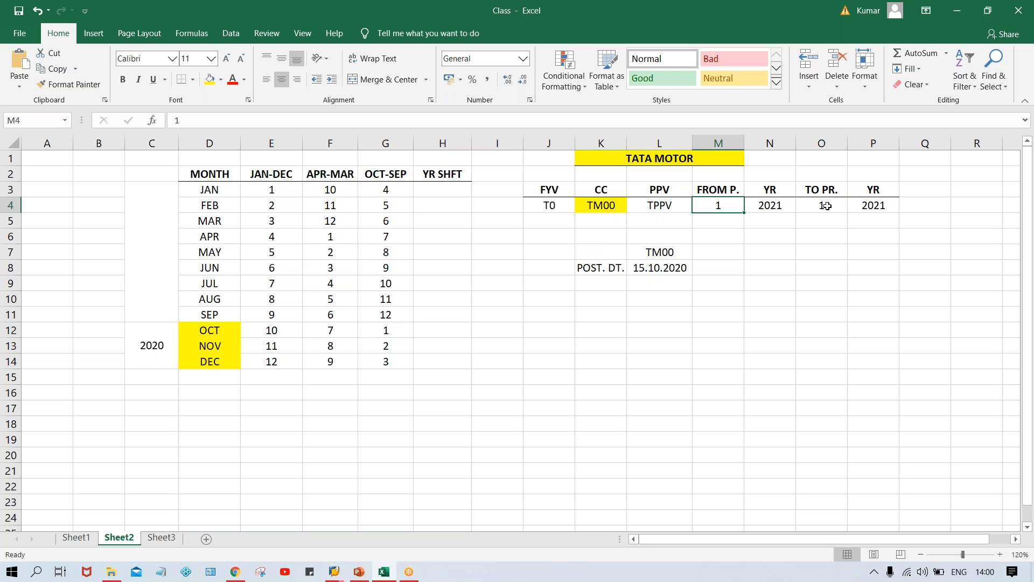
Enter a year shift of +1 as text for October and fill it through December
left_click(842, 206)
left_click(769, 202)
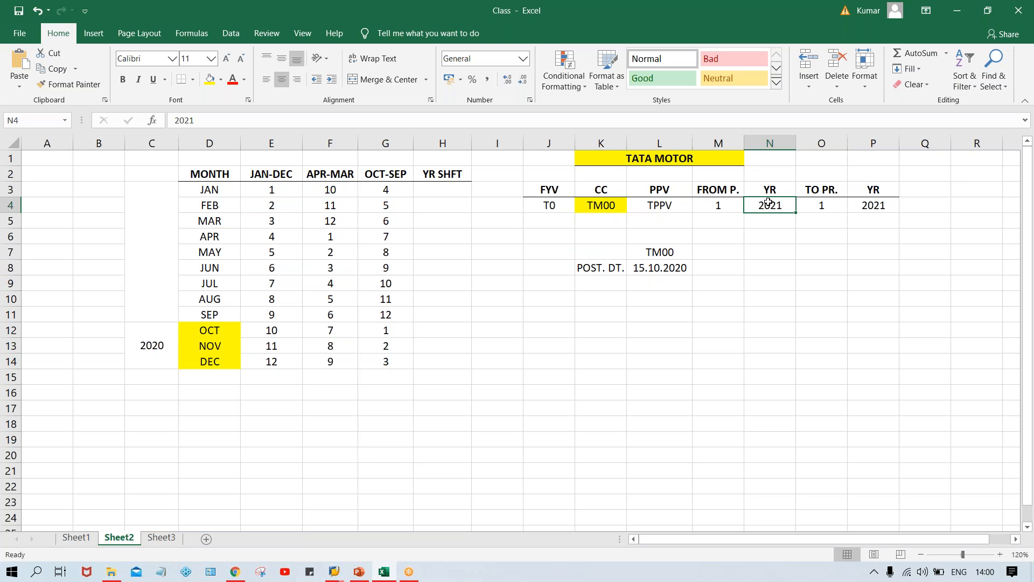
left_click(684, 267)
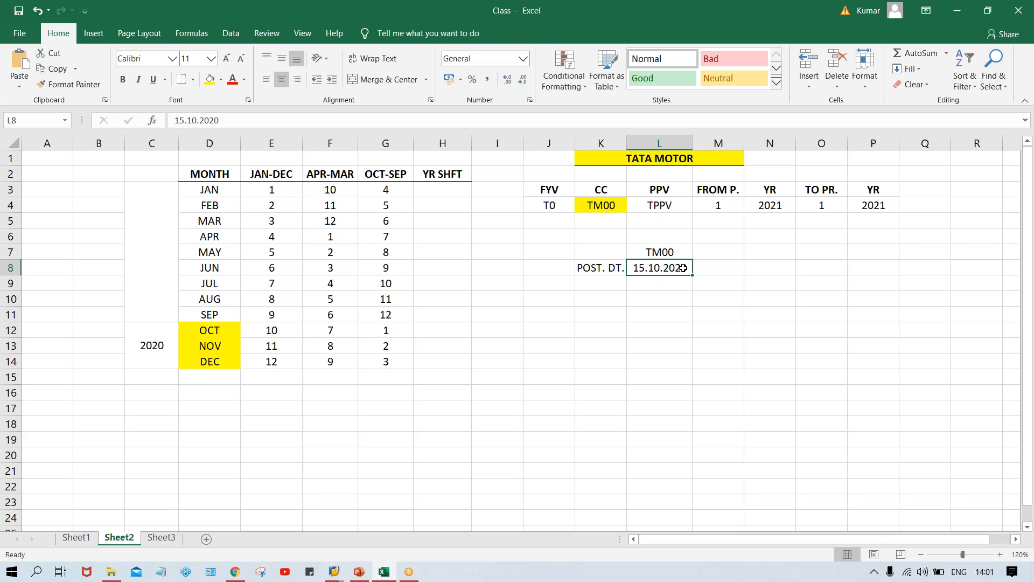
left_click(433, 330)
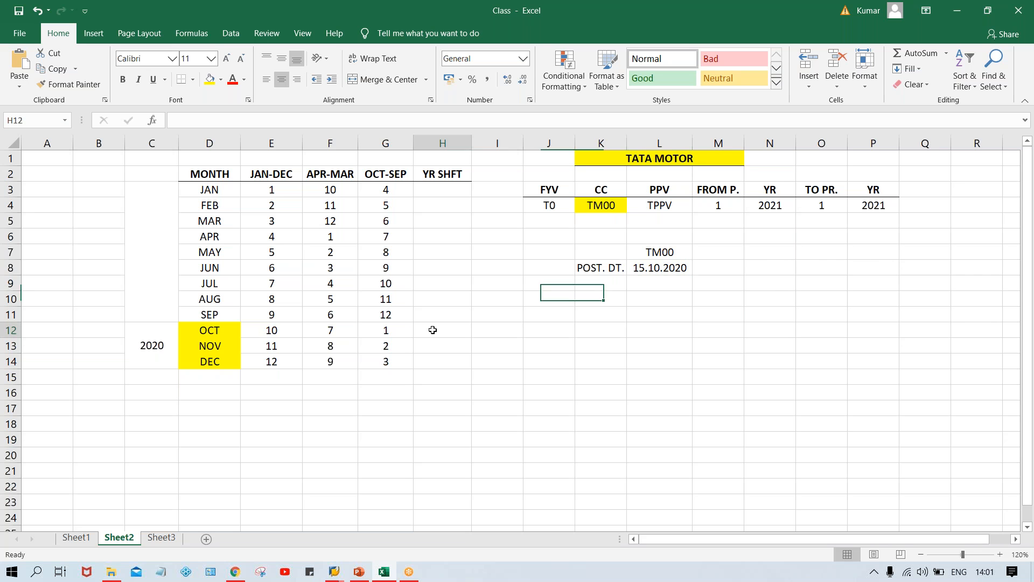
type("=1")
key("Return")
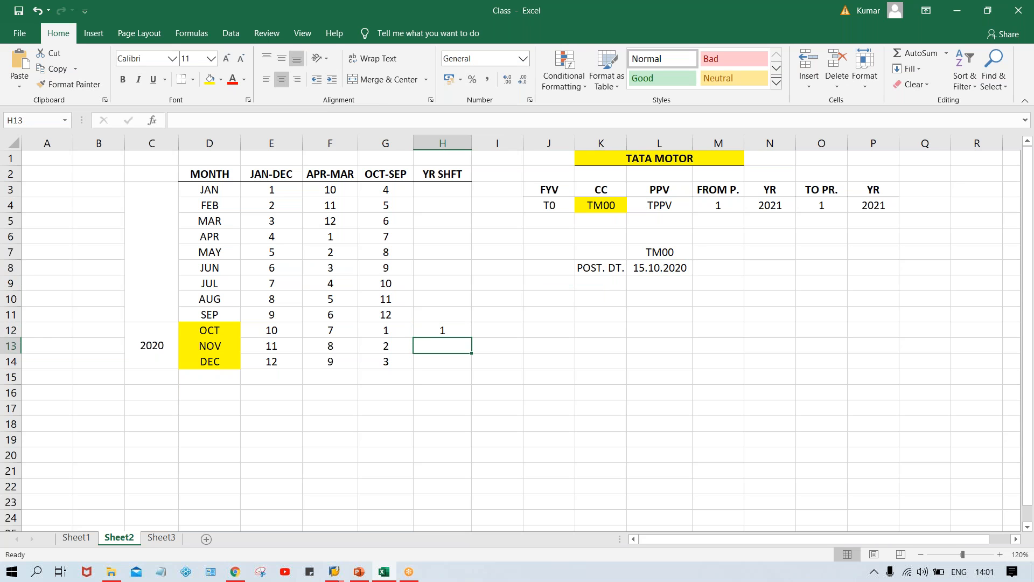
key("Up")
type("'+1")
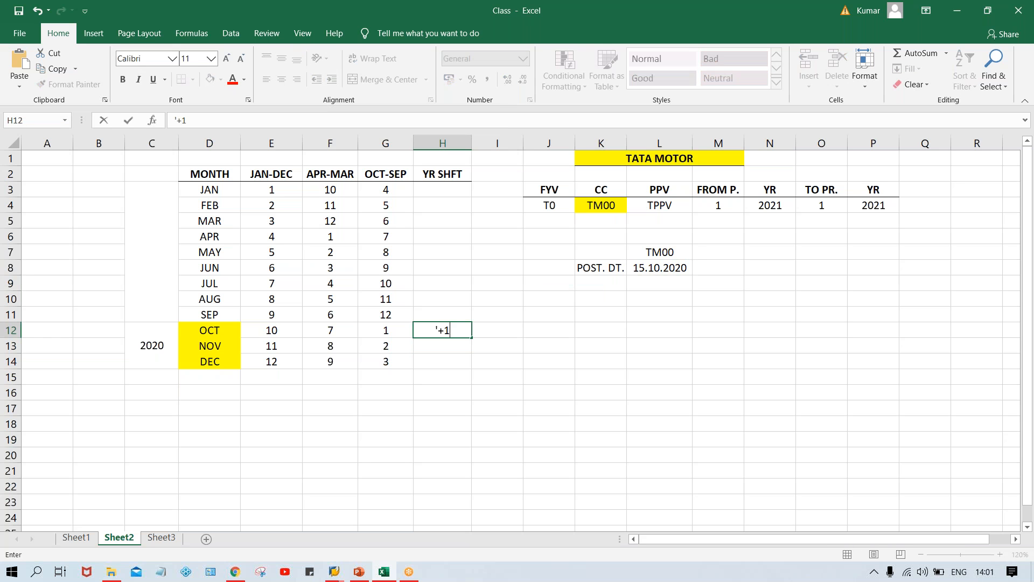
key("Return")
left_click_drag(429, 330, 434, 361)
key("ctrl+d")
Enter a year shift of 0 for January and fill it through September
left_click(446, 193)
type("0")
key("Return")
left_click_drag(441, 190, 445, 316)
key("ctrl+d")
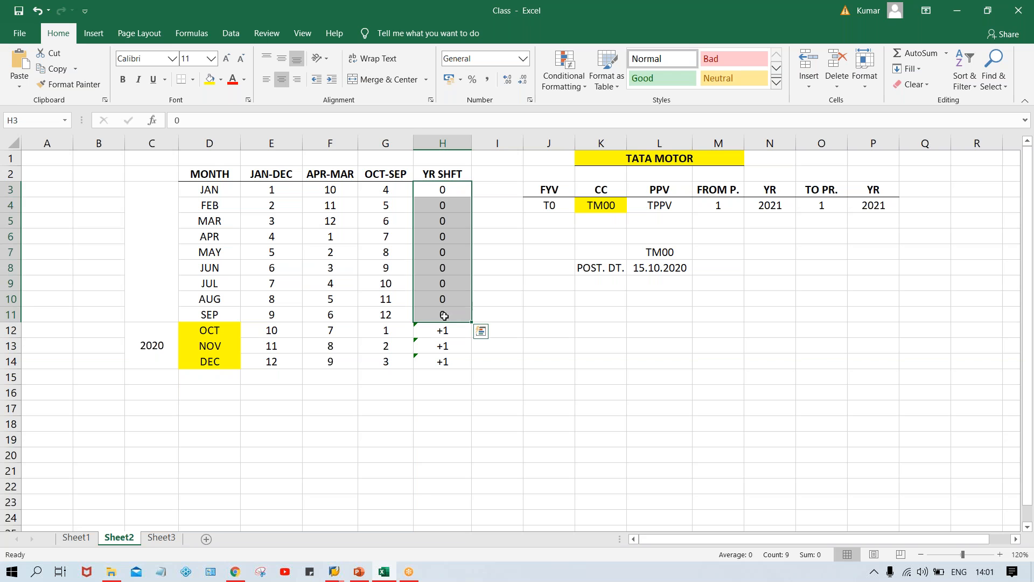
left_click(586, 317)
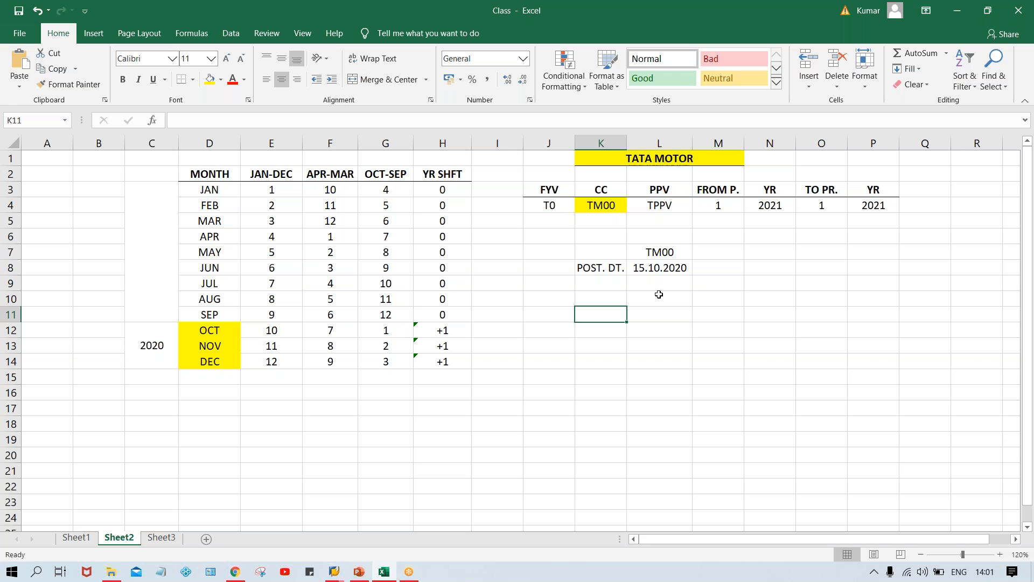
Trace the posting date through October's OCT-SEP period and compare it with the open from and to years of TM00
left_click(658, 268)
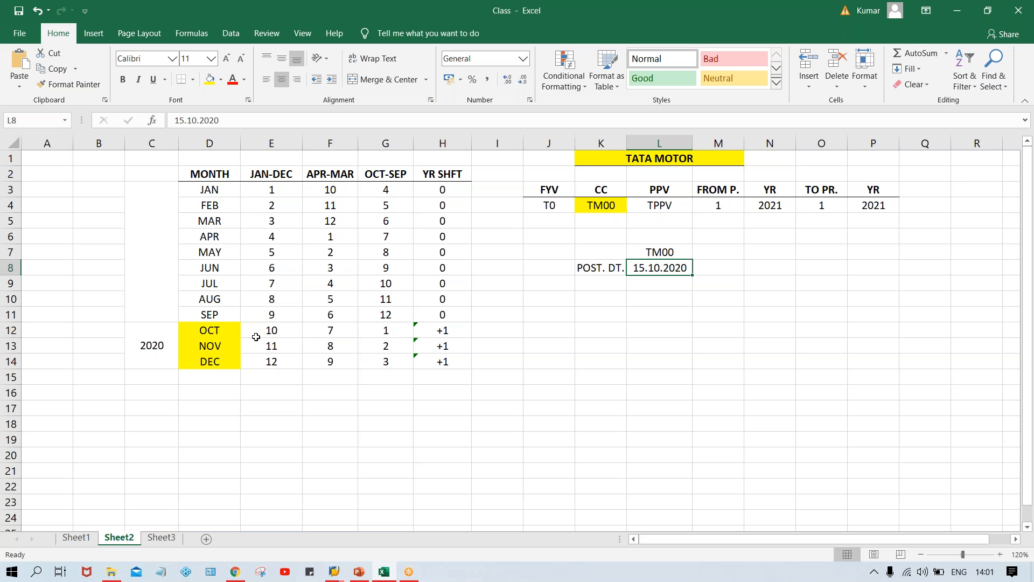
left_click(225, 338)
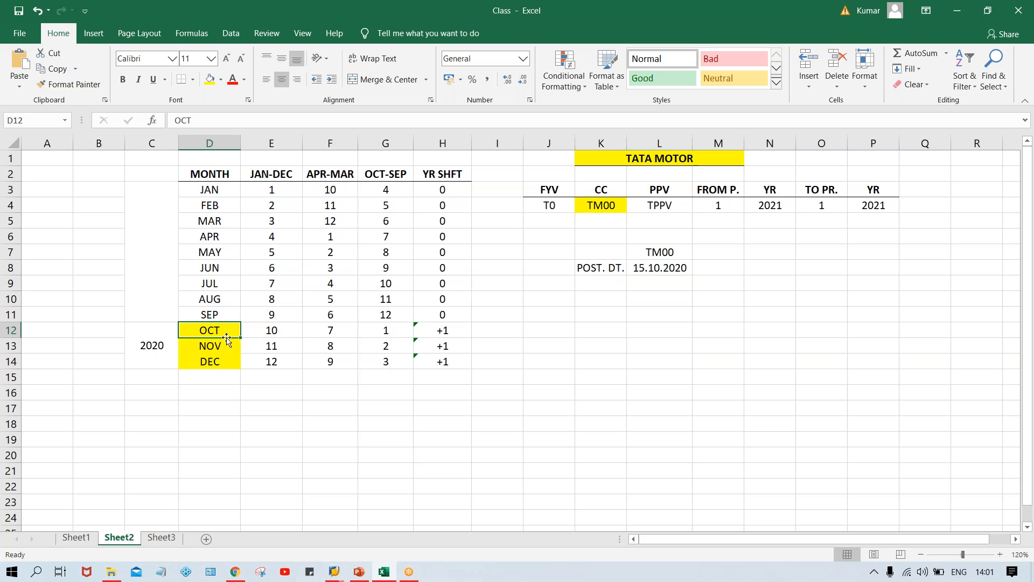
left_click(387, 335)
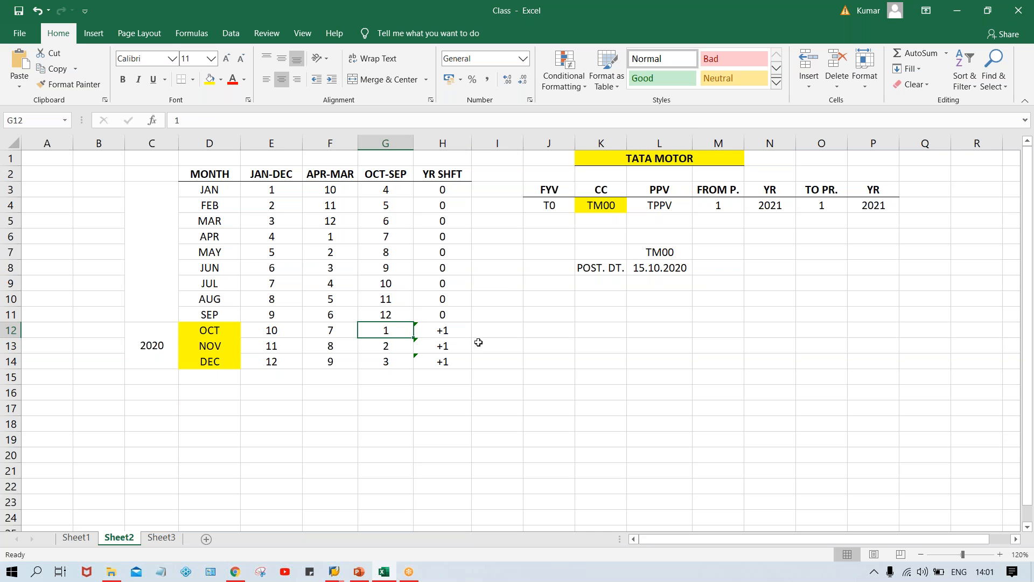
left_click(680, 271)
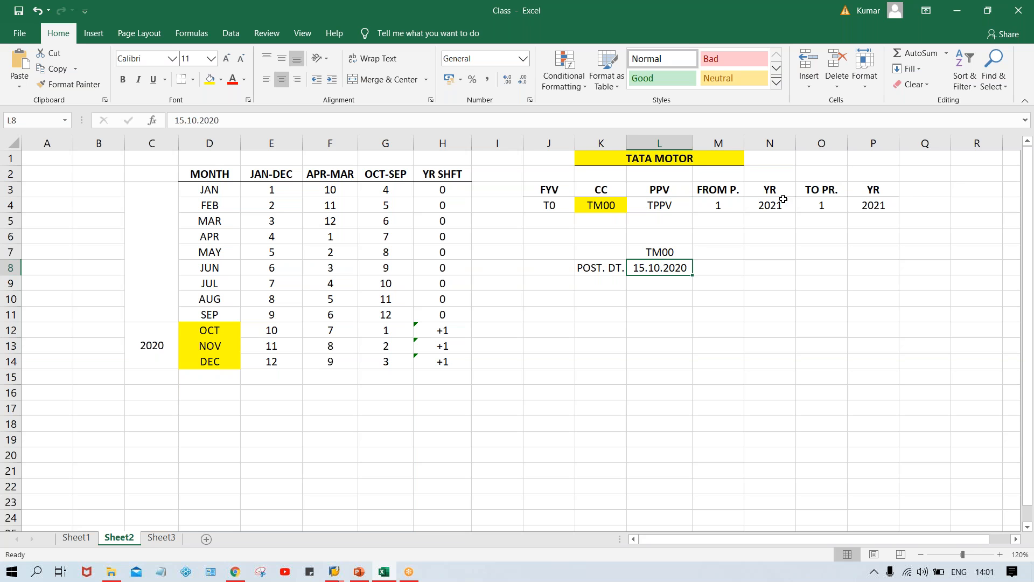
left_click(780, 203)
left_click(874, 206)
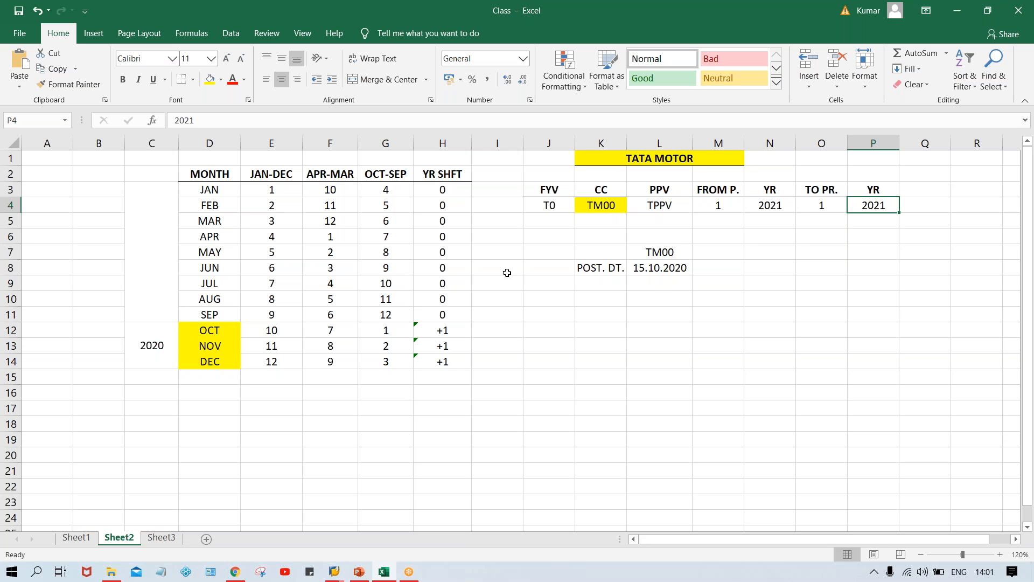
Change the posting date under TM00 to 15.01.2021
double_click(686, 267)
key("BackSpace")
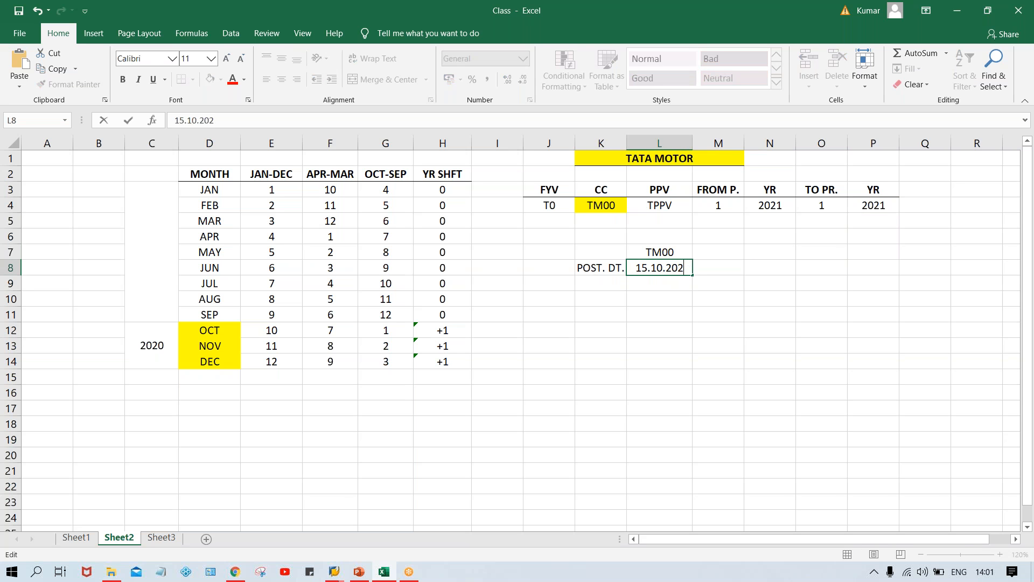
type("1")
key("Return")
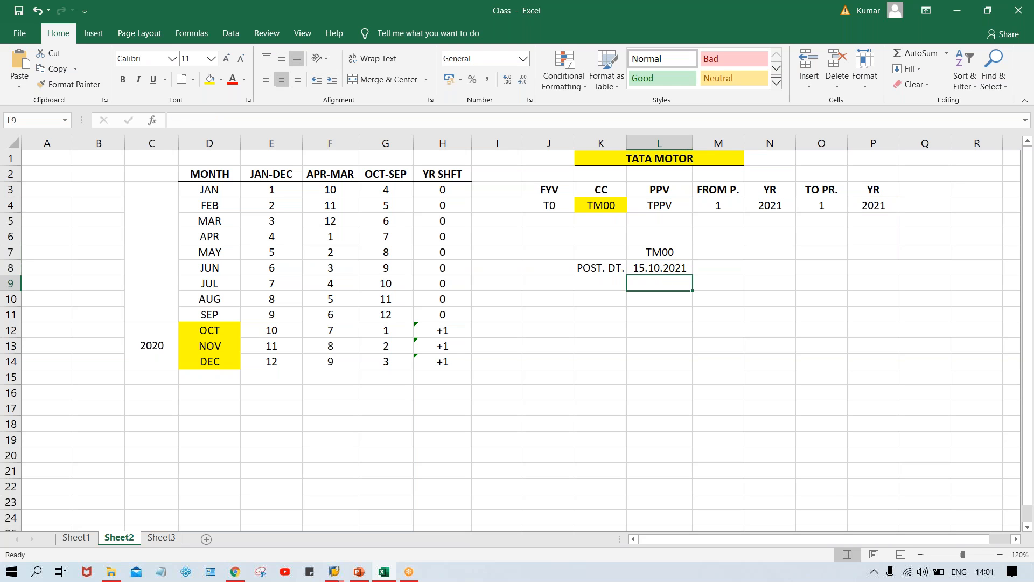
left_click(659, 266)
double_click(658, 266)
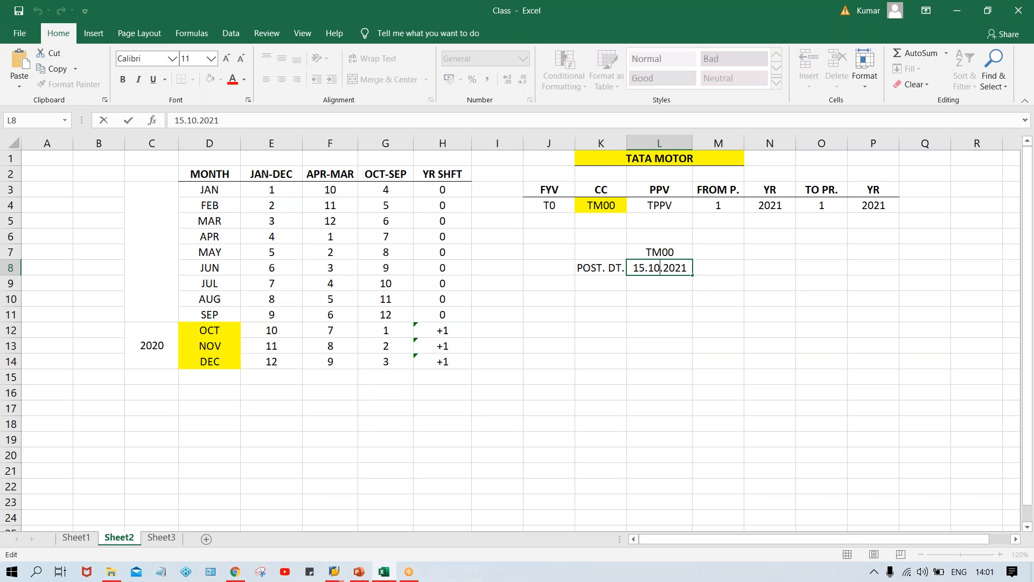
key("BackSpace")
key("BackSpace")
type("01")
key("Return")
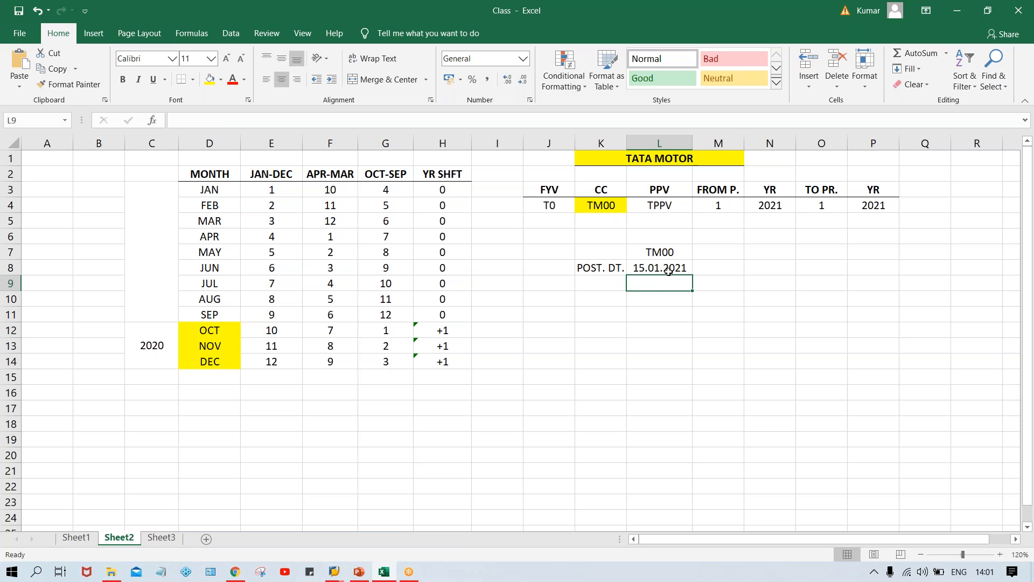
Set both the from period and the to period of TM00 to 4, matching January's OCT-SEP period
left_click(653, 268)
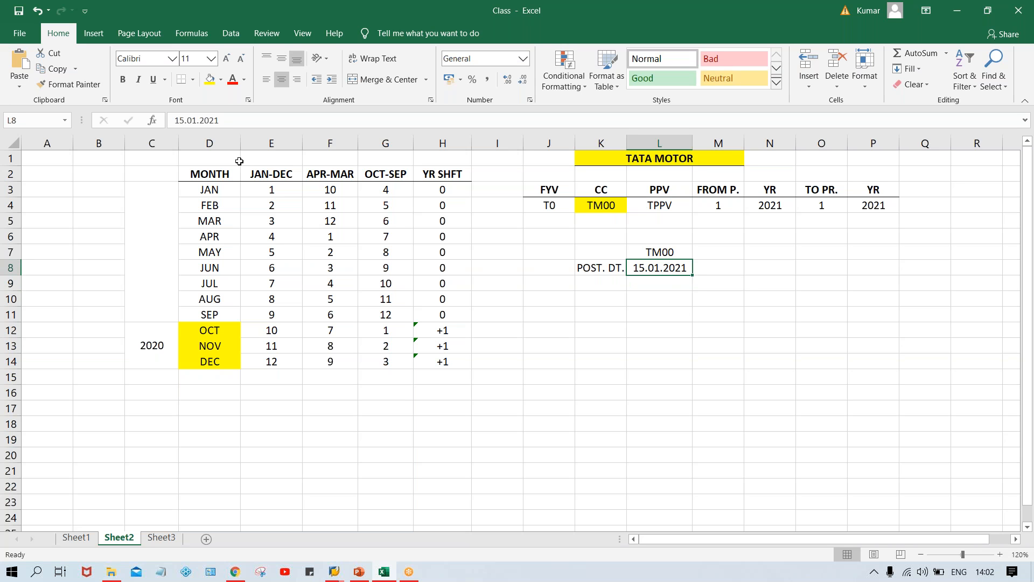
left_click(217, 192)
left_click(380, 190)
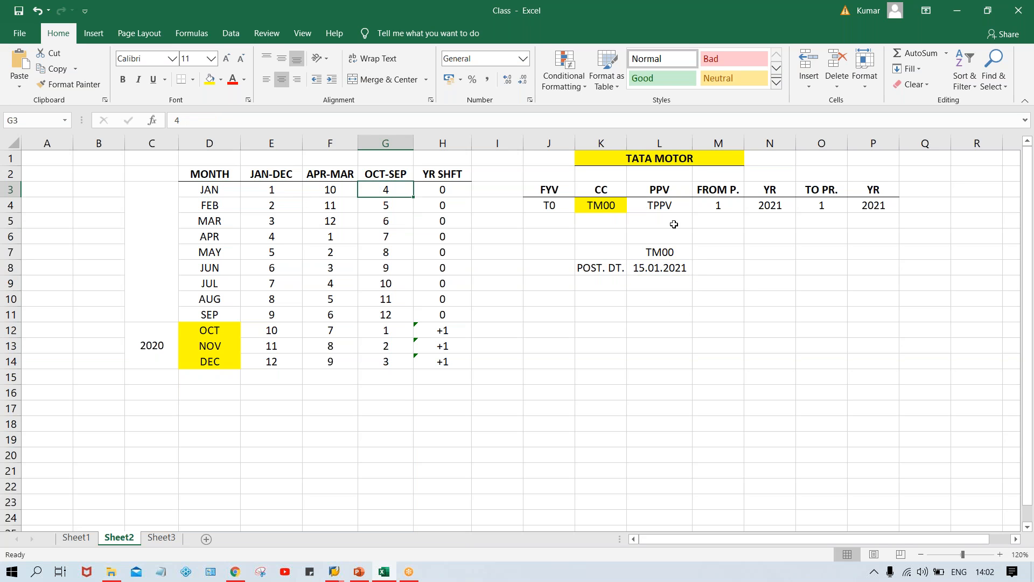
left_click(718, 207)
type("4")
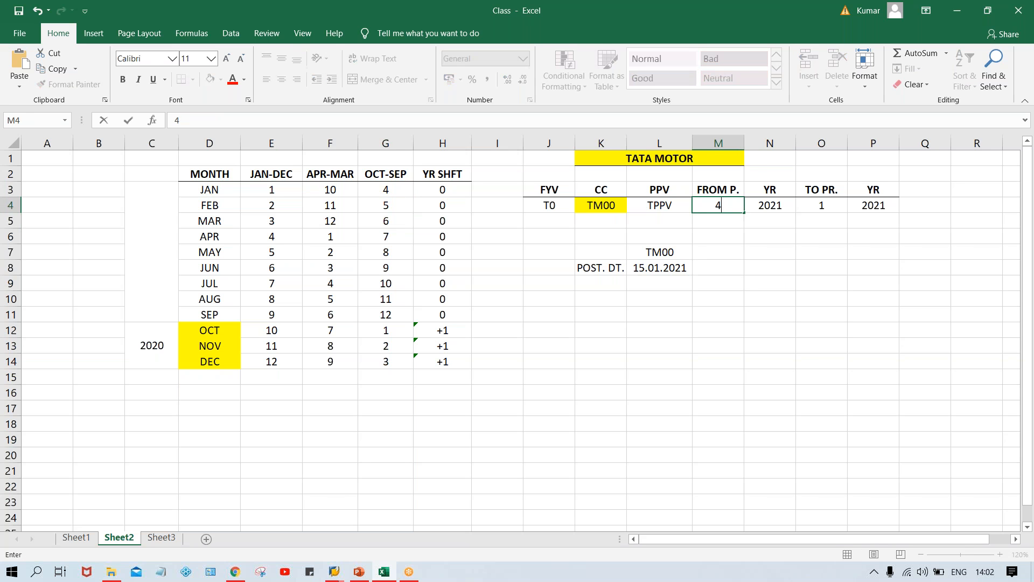
left_click(818, 204)
type("4")
key("Return")
Compare the posting date and January's year shift with the open from and to years of TM00
left_click(672, 269)
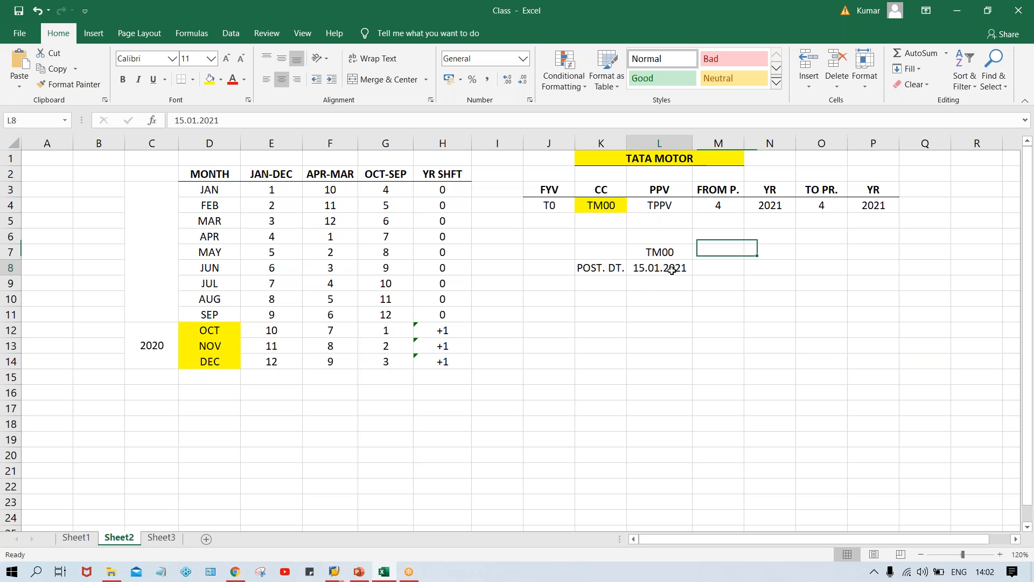
left_click(435, 195)
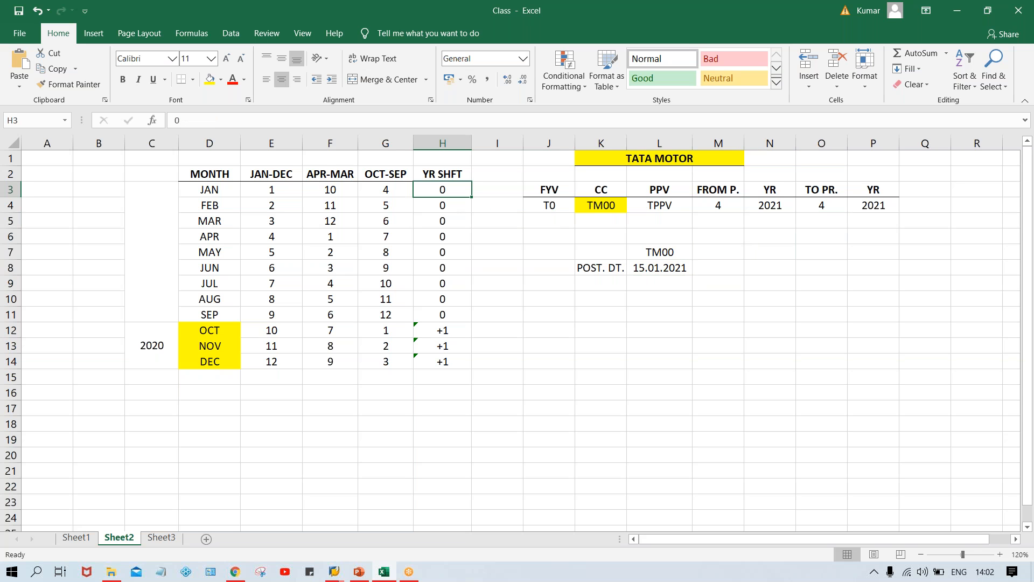
left_click(765, 205)
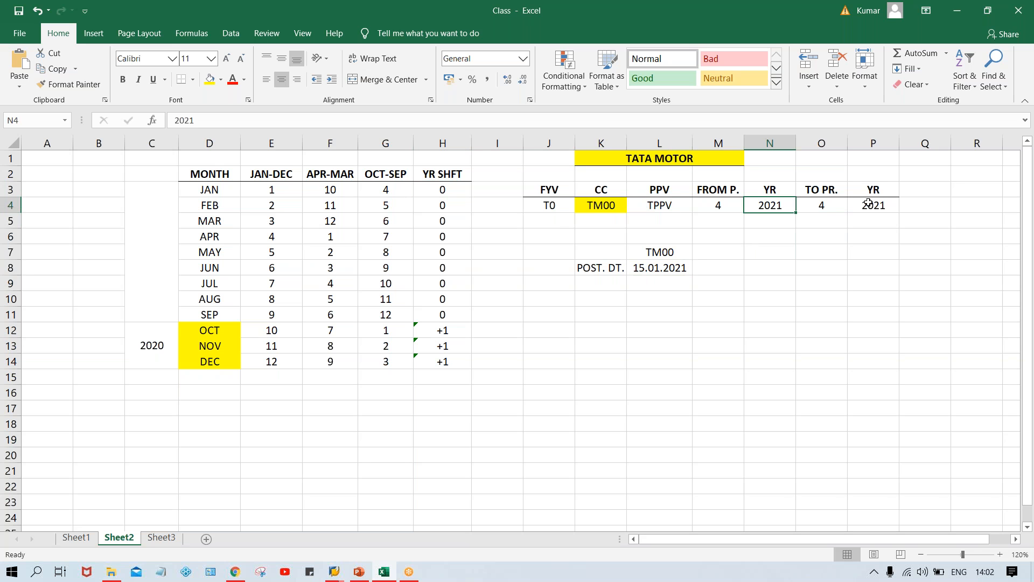
left_click(874, 207)
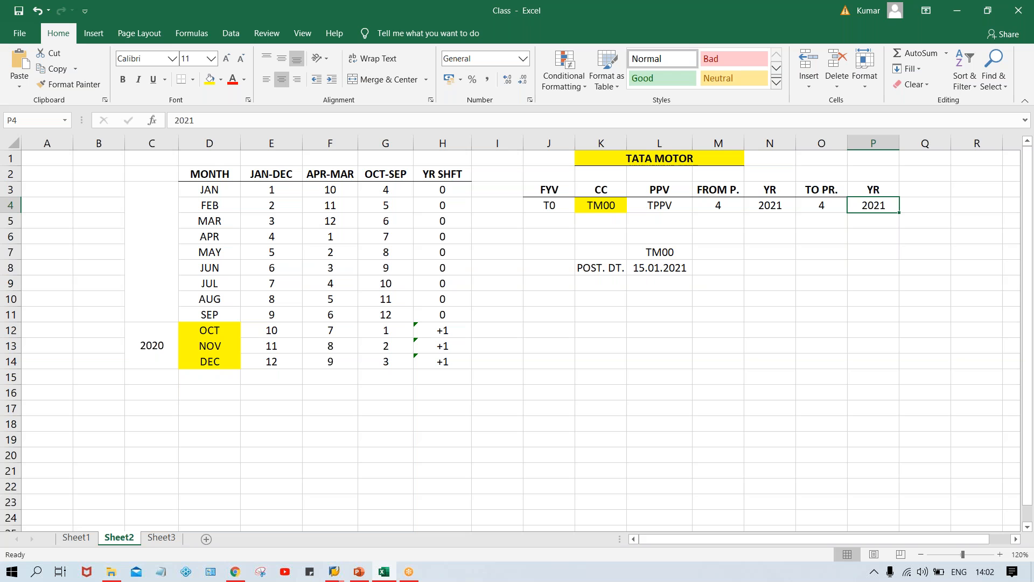
left_click(441, 187)
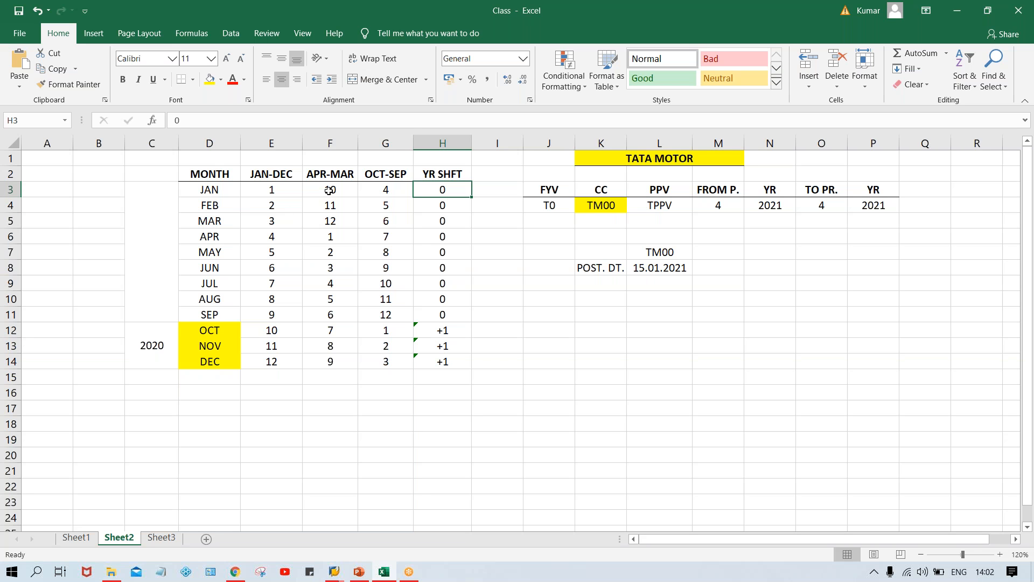
Review the calendar months from January to September against the highlighted October to December months
left_click(233, 194)
left_click(227, 222)
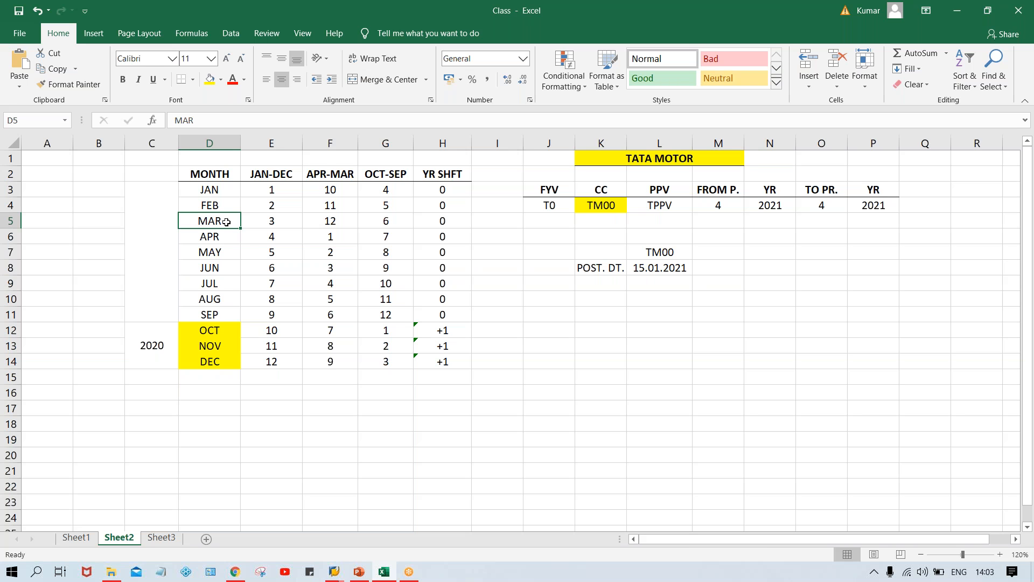
left_click(207, 315)
left_click(208, 330)
left_click(209, 345)
left_click(216, 360)
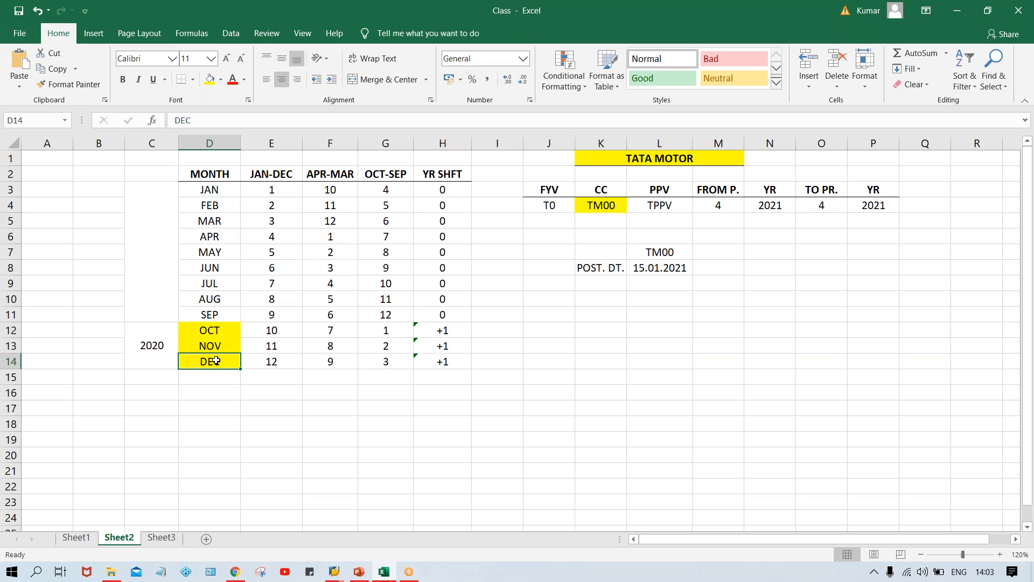
left_click(215, 331)
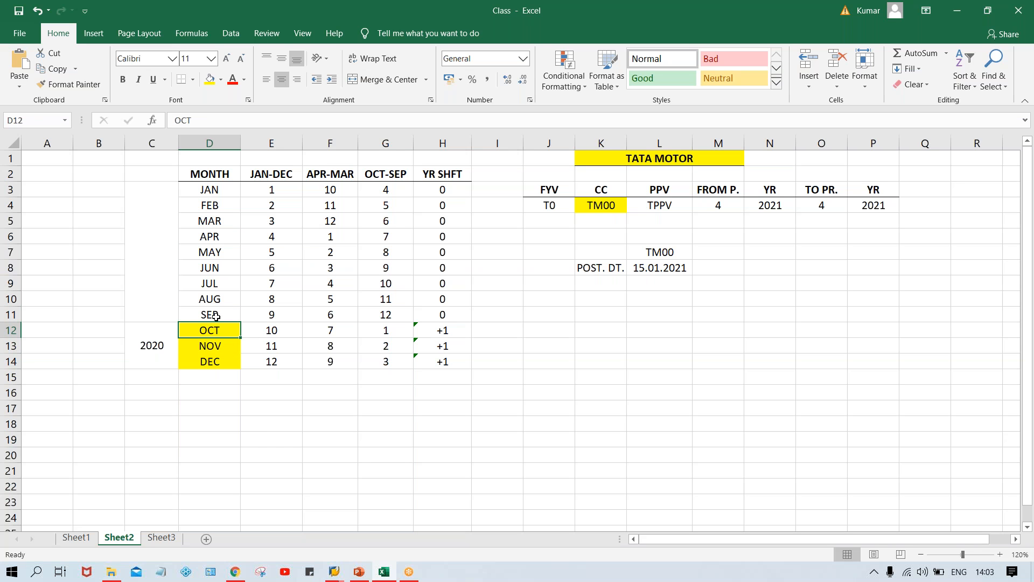
left_click(209, 190)
left_click_drag(209, 190, 224, 362)
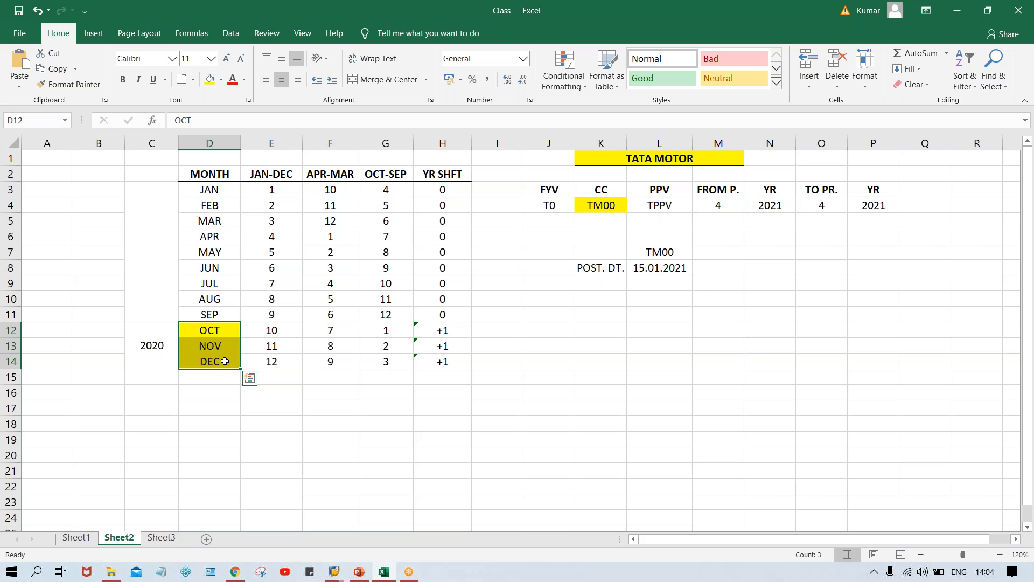
left_click(548, 308)
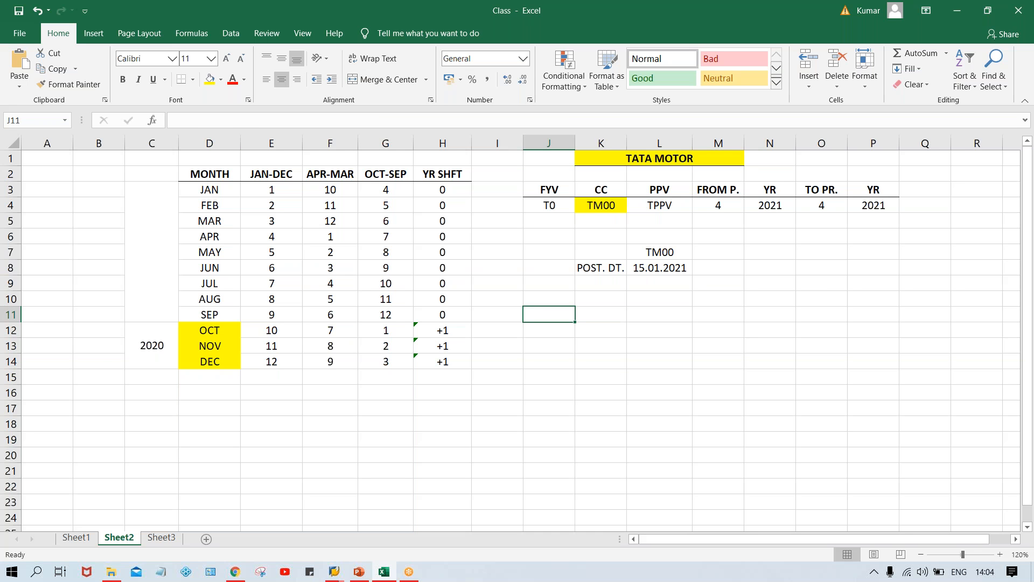